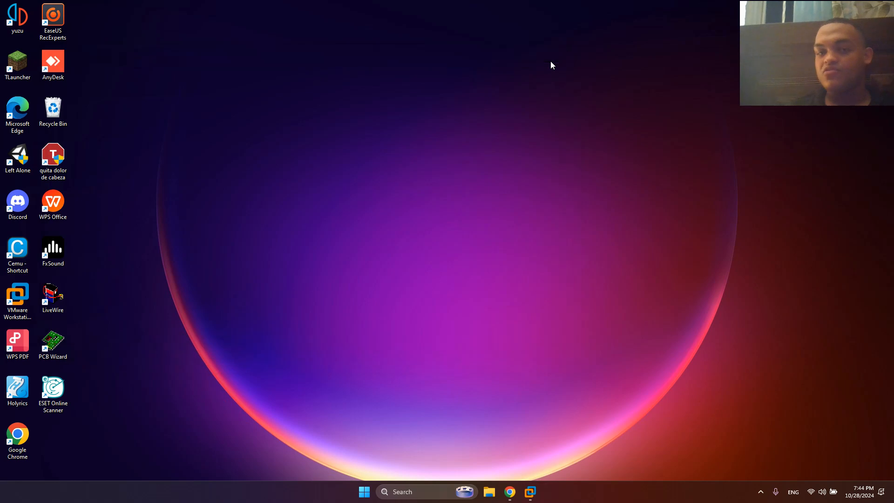
pyautogui.click(580, 100)
pyautogui.rightClick(580, 102)
pyautogui.click(612, 144)
pyautogui.rightClick(448, 109)
pyautogui.click(490, 150)
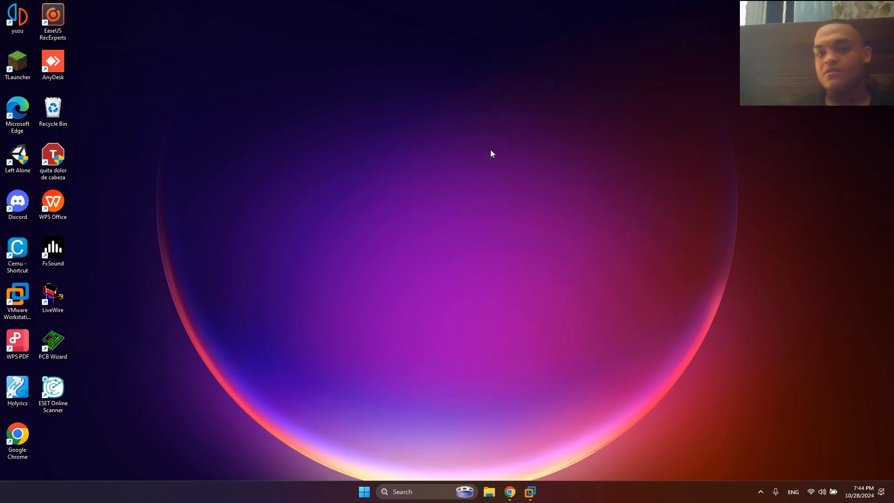
pyautogui.rightClick(491, 150)
pyautogui.click(526, 190)
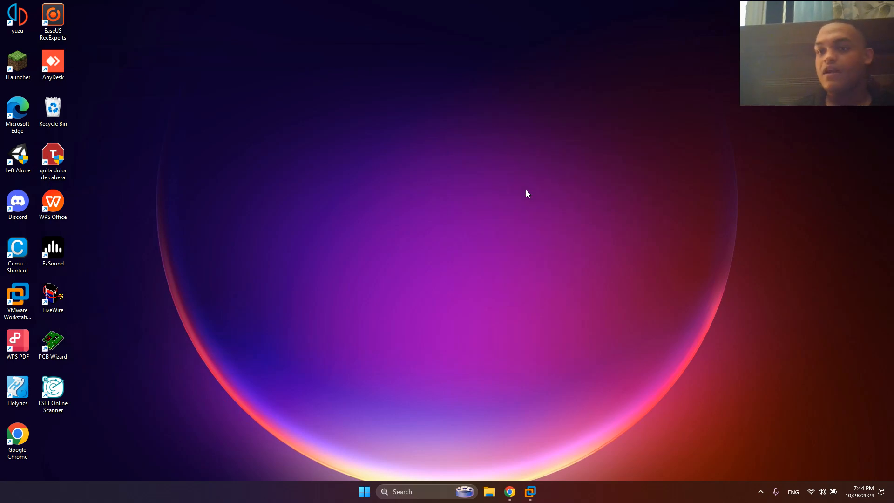
pyautogui.rightClick(526, 189)
pyautogui.click(555, 231)
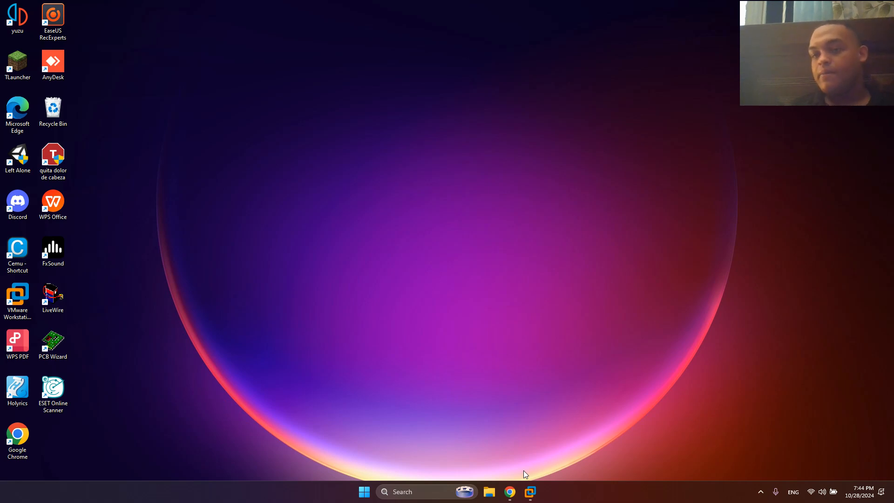
# - Switch to Chrome and open the firewall policy list on the Santiago FortiGate
pyautogui.click(510, 492)
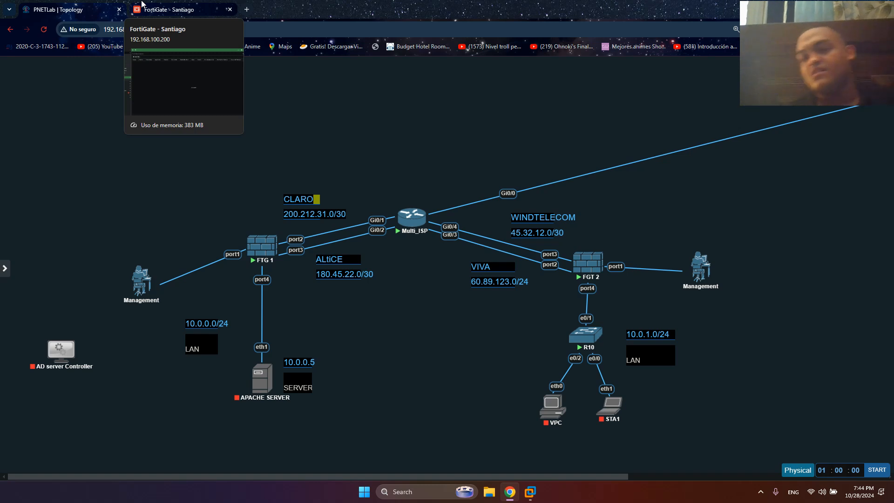
pyautogui.click(142, 4)
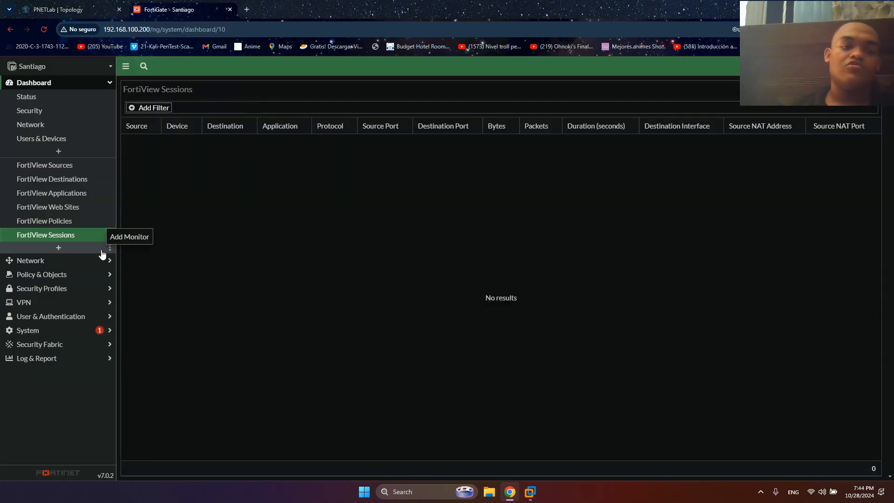
pyautogui.click(74, 262)
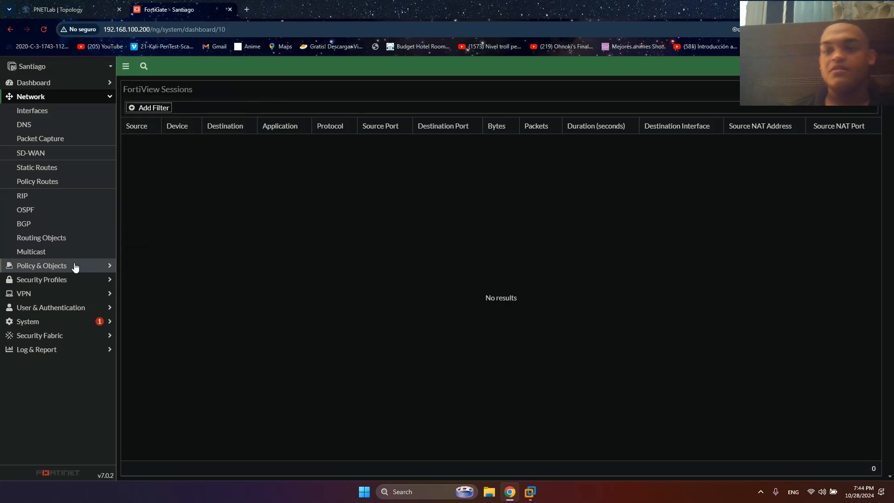
pyautogui.click(74, 7)
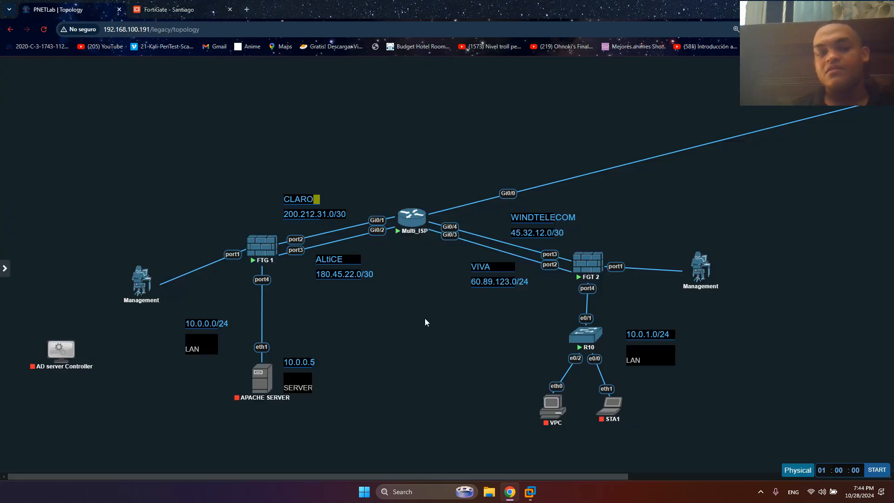
pyautogui.click(172, 9)
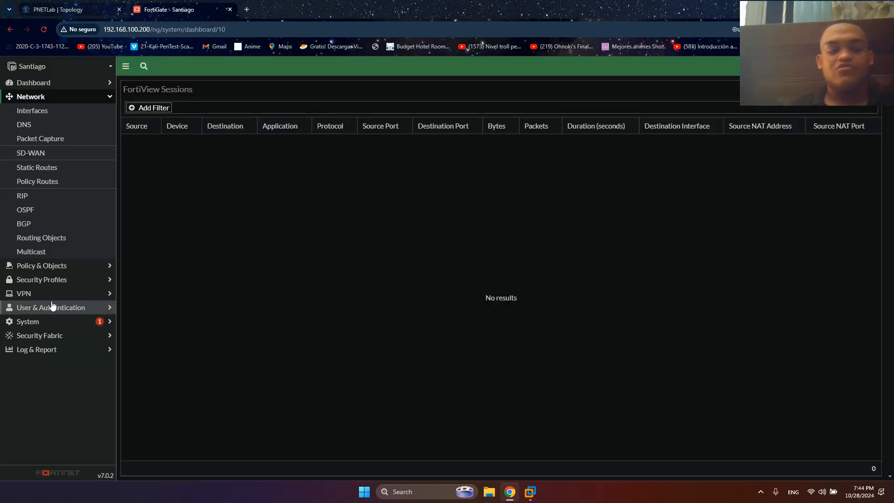
pyautogui.click(74, 265)
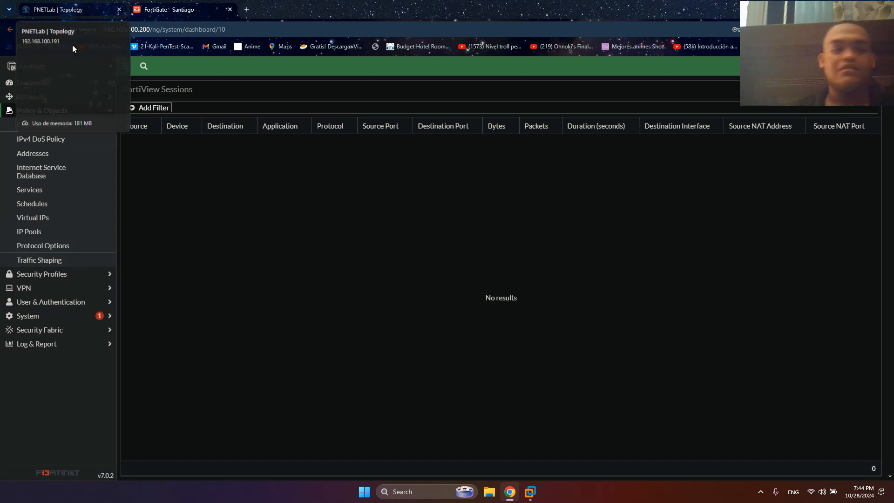
pyautogui.click(74, 126)
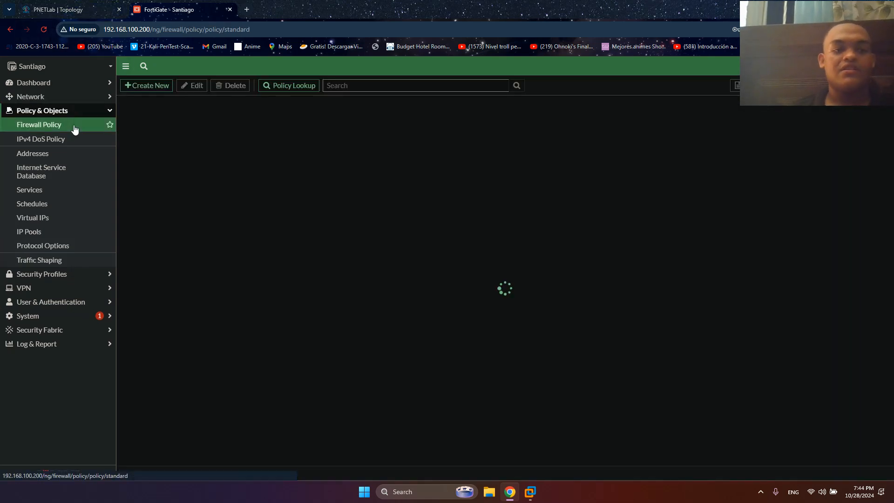
# - Shift the VIVA 60.89.123.0/24 label in the PNETLab topology slightly down and away from FGT 2
pyautogui.click(86, 3)
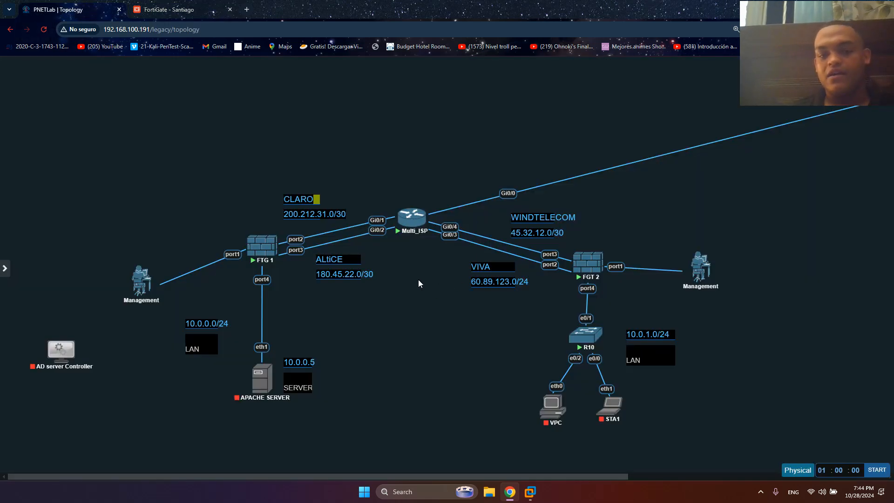
pyautogui.moveTo(407, 256); pyautogui.dragTo(552, 338)
pyautogui.moveTo(503, 281); pyautogui.dragTo(496, 286)
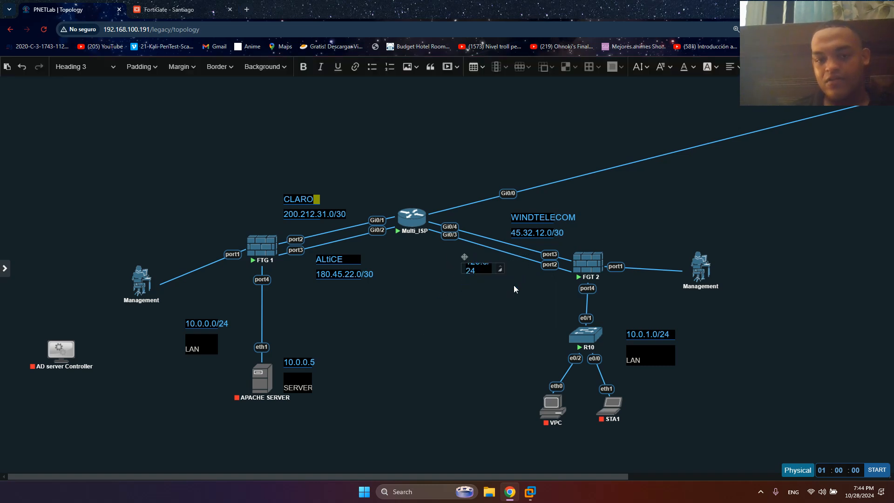
pyautogui.doubleClick(493, 279)
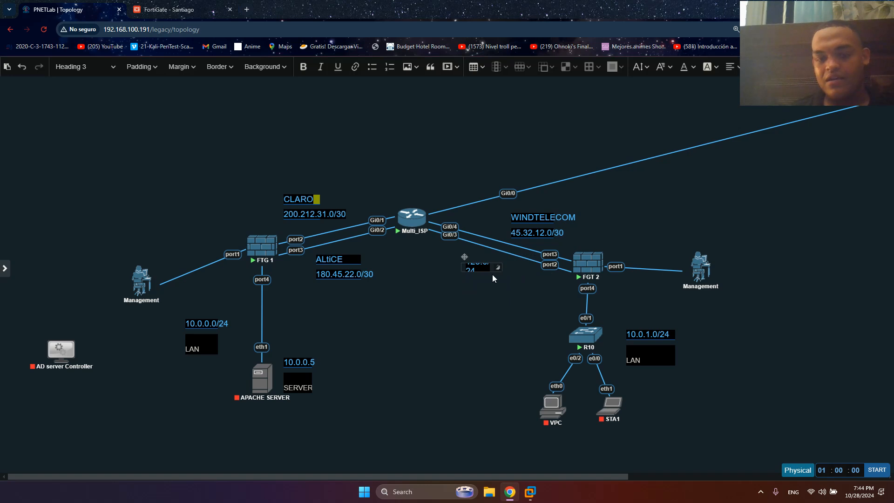
pyautogui.click(502, 312)
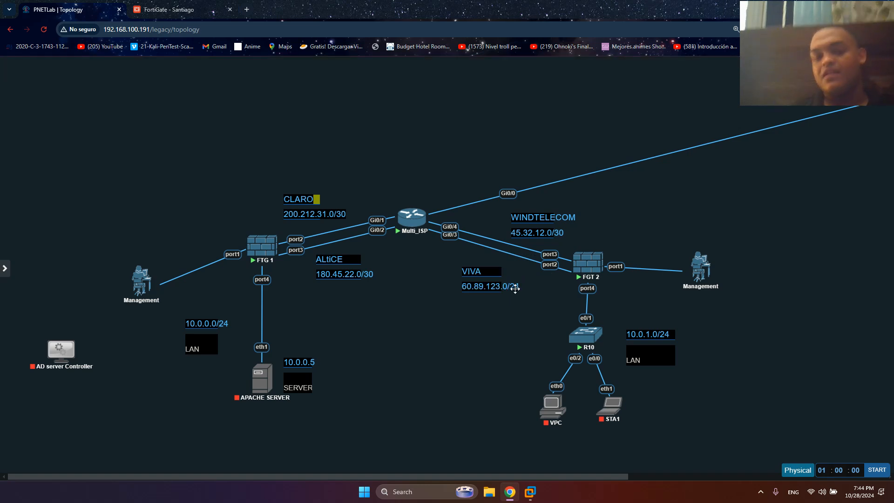
pyautogui.moveTo(515, 289); pyautogui.dragTo(517, 287)
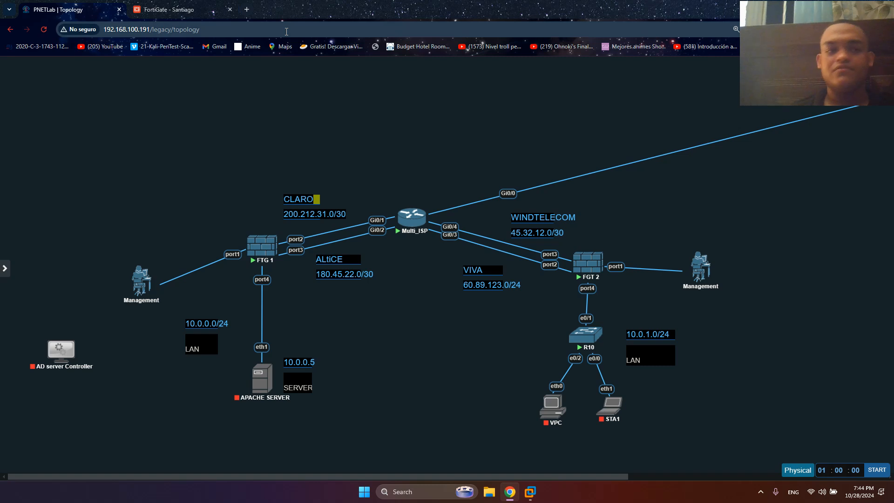
# - Return to the FortiGate policy list and open the INTERNET policy from port4 to VIVA (port2)
pyautogui.click(168, 9)
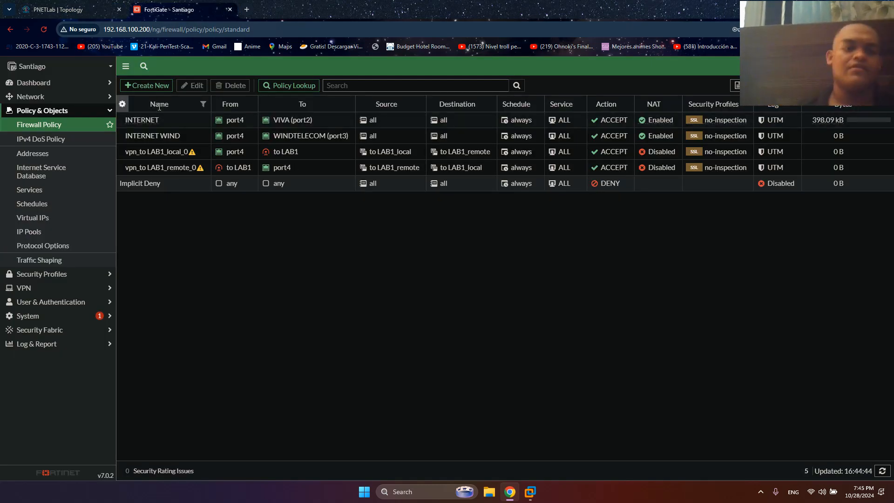
pyautogui.click(164, 120)
pyautogui.doubleClick(166, 121)
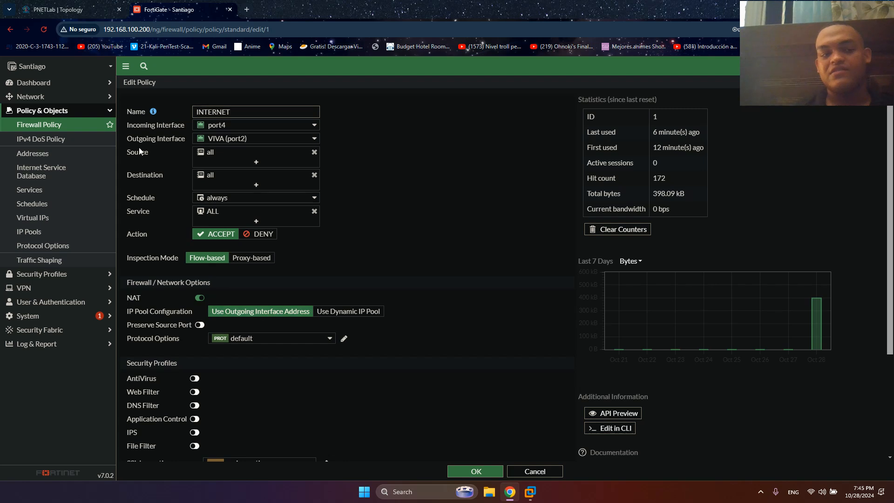
# - Open the network interfaces list and examine the IP address and netmask of VIVA (port2)
pyautogui.click(75, 97)
pyautogui.click(75, 107)
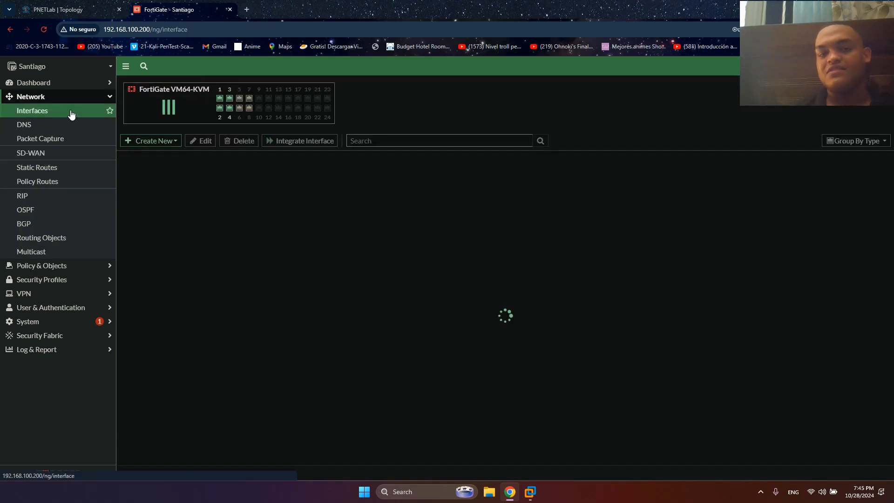
pyautogui.click(328, 360)
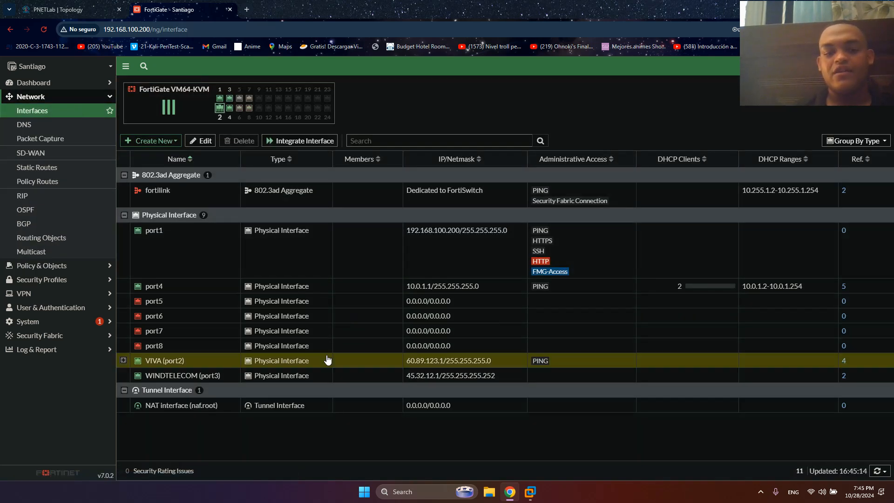
pyautogui.scroll(5, 431, 361)
pyautogui.scroll(2, 433, 360)
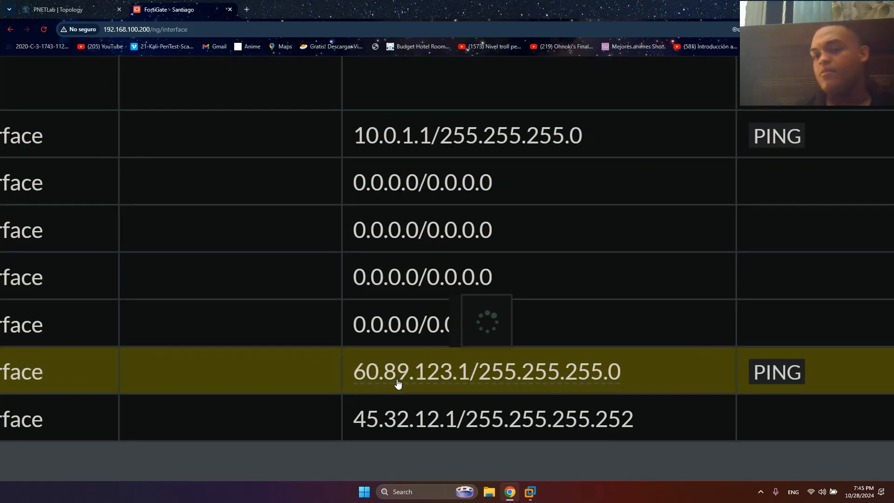
pyautogui.moveTo(466, 389)
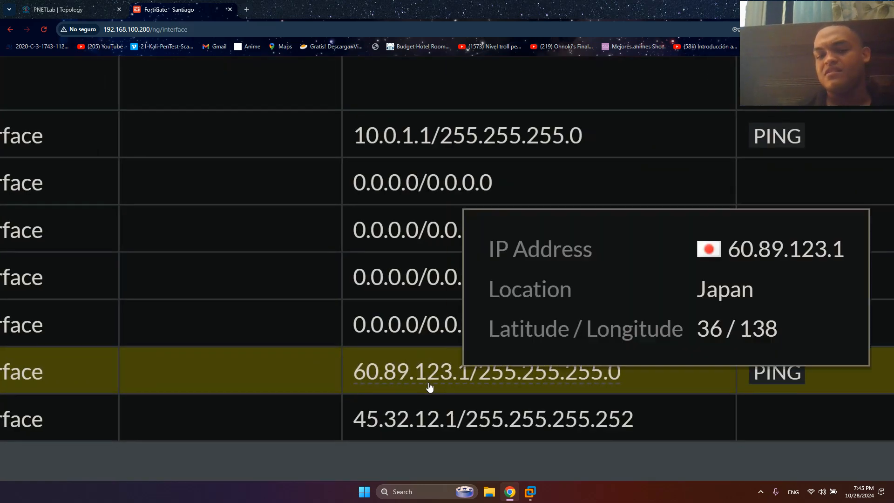
pyautogui.scroll(-1, 431, 386)
pyautogui.scroll(-6, 430, 386)
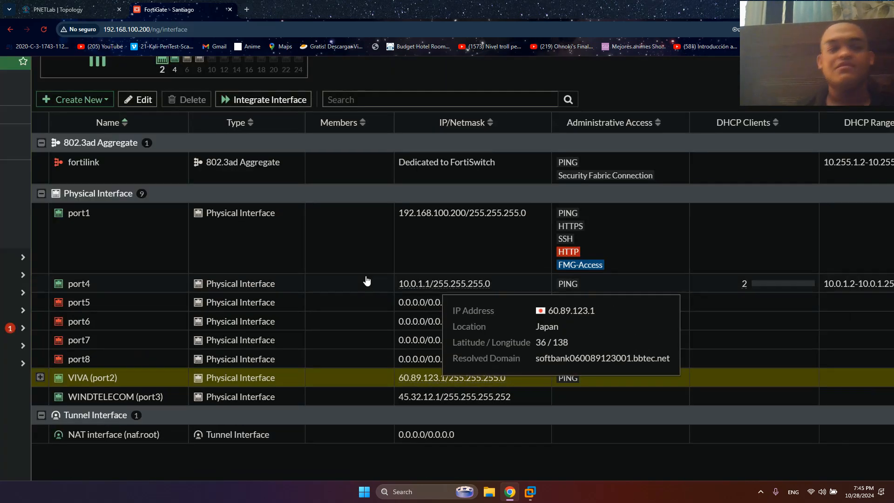
pyautogui.click(68, 2)
pyautogui.click(169, 10)
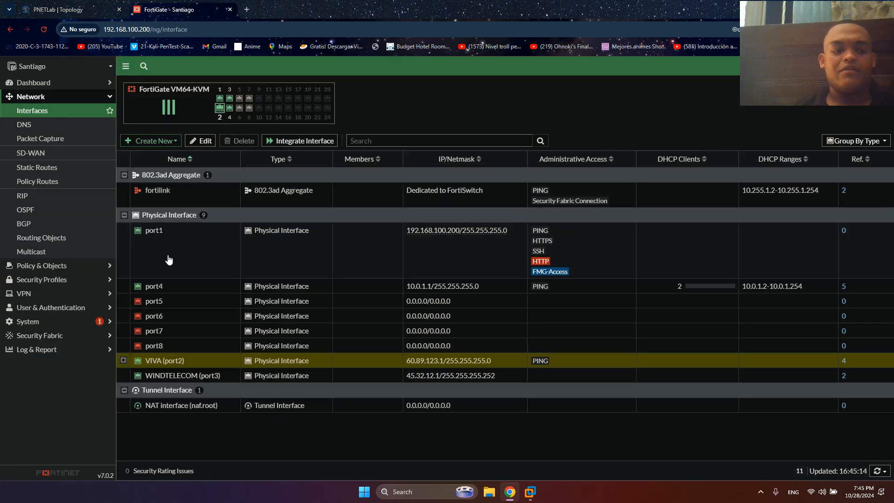
# - Reopen the INTERNET firewall policy and examine its NAT and IP pool configuration
pyautogui.click(93, 268)
pyautogui.click(29, 127)
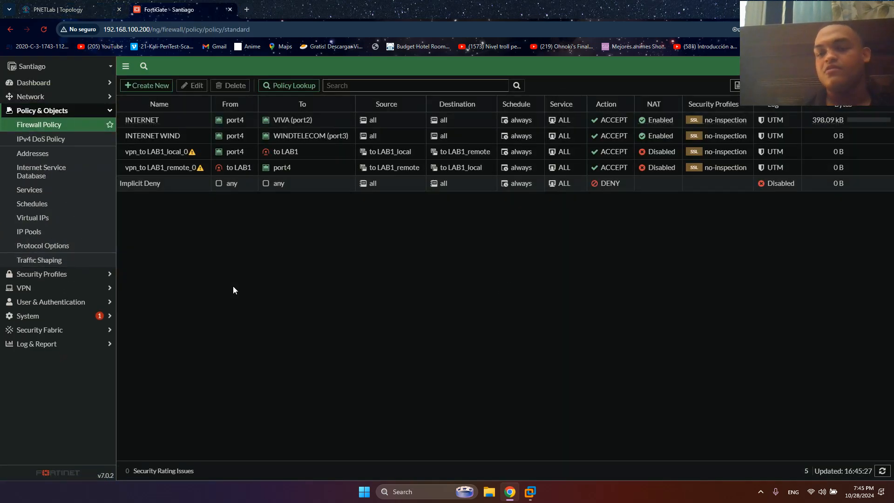
pyautogui.doubleClick(156, 122)
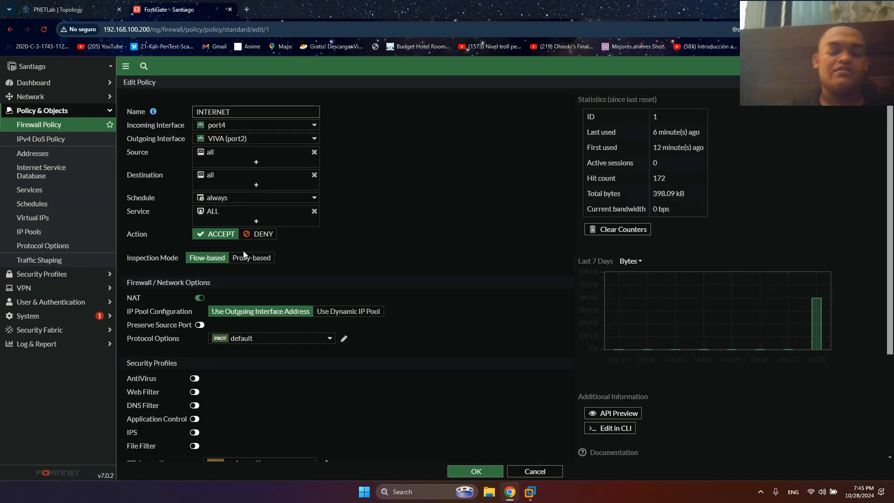
pyautogui.scroll(5, 264, 314)
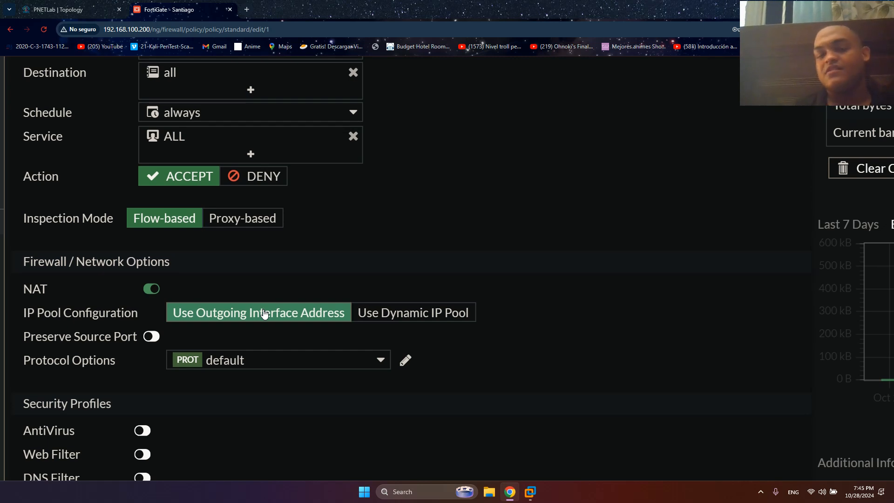
pyautogui.scroll(-5, 264, 314)
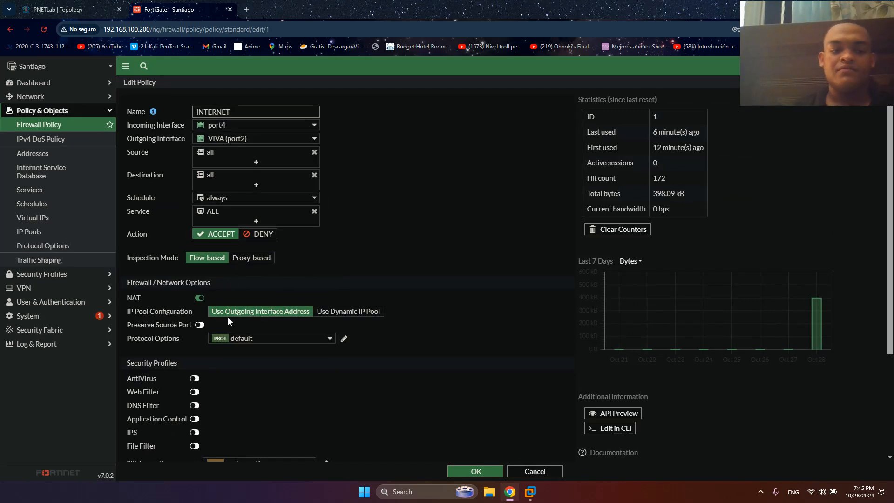
# - Move the VPC node slightly lower beneath switch R10 in the PNETLab topology
pyautogui.click(105, 6)
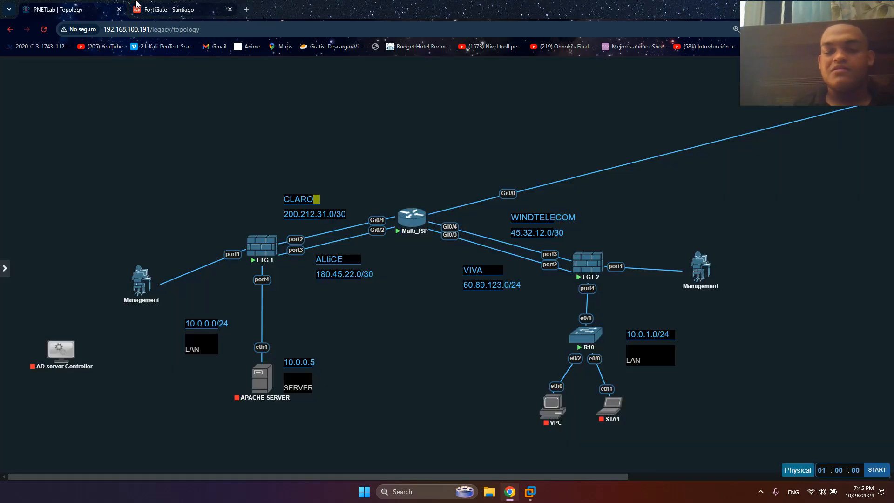
pyautogui.moveTo(551, 420)
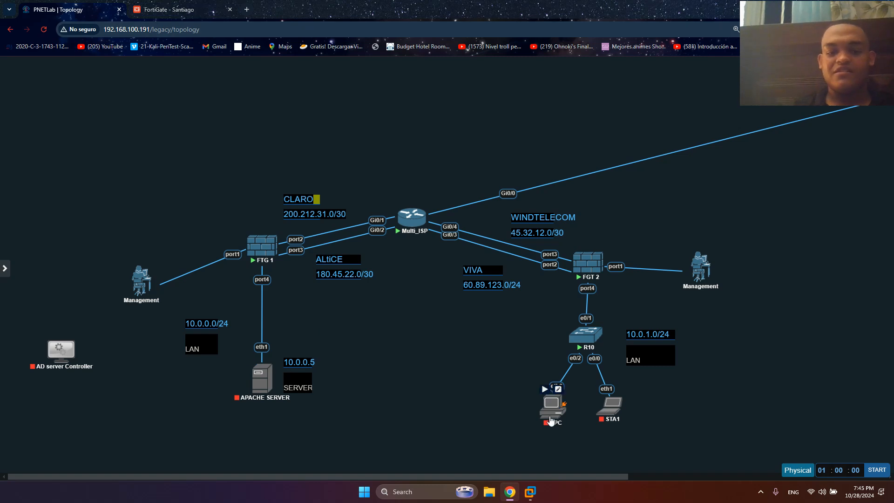
pyautogui.moveTo(552, 421)
pyautogui.mouseDown()
pyautogui.moveTo(537, 449)
pyautogui.moveTo(551, 429)
pyautogui.mouseUp()
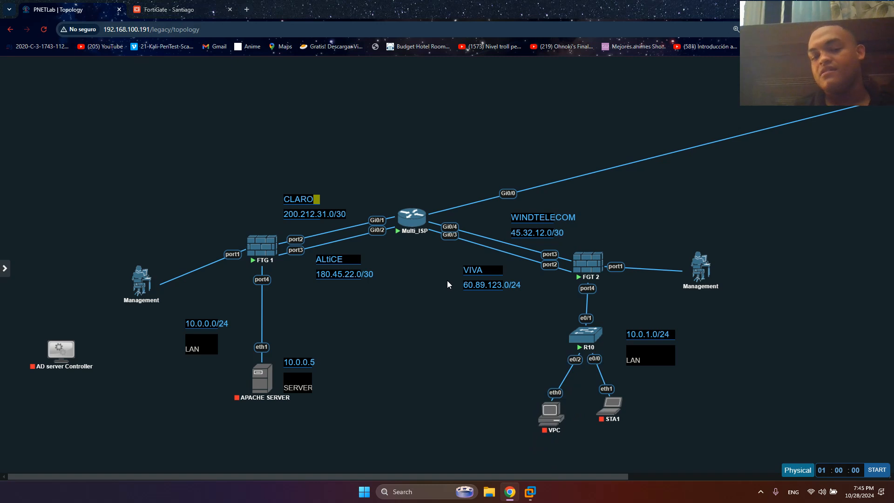
# - Replace the topology page's address with 1000 in the address bar without loading it
pyautogui.doubleClick(233, 29)
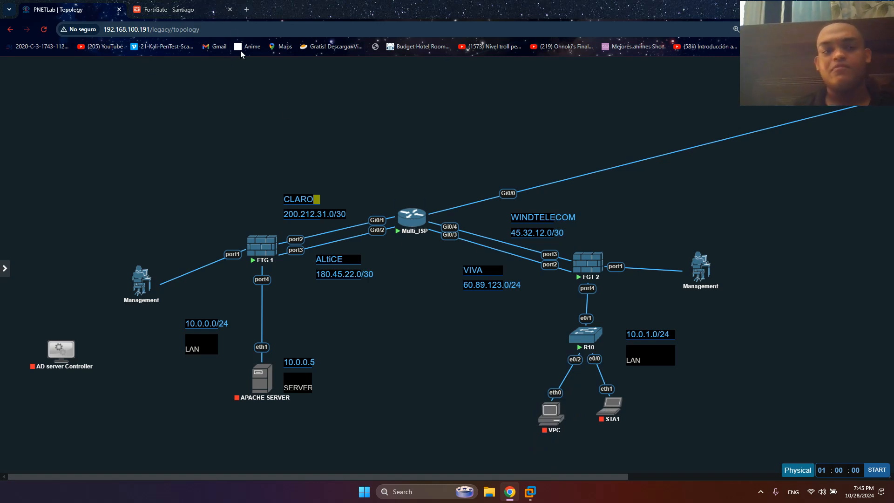
pyautogui.hotkey('ctrl', 'a')
pyautogui.write('1000')
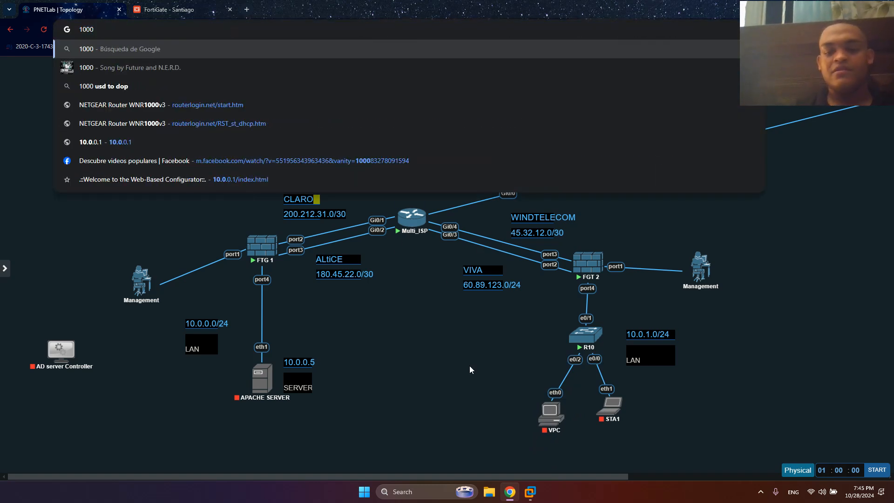
# - Move the STA1 node slightly lower and closer to the VPC node
pyautogui.moveTo(611, 418); pyautogui.dragTo(600, 428)
pyautogui.click(95, 30)
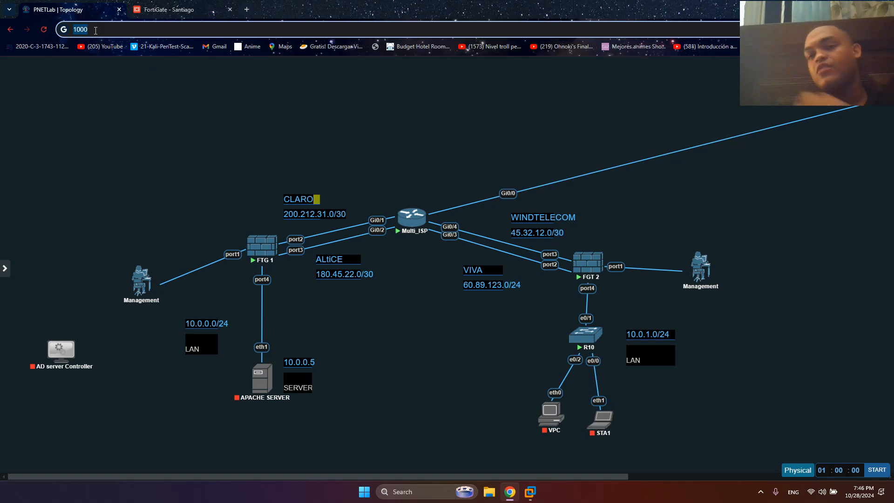
pyautogui.click(182, 6)
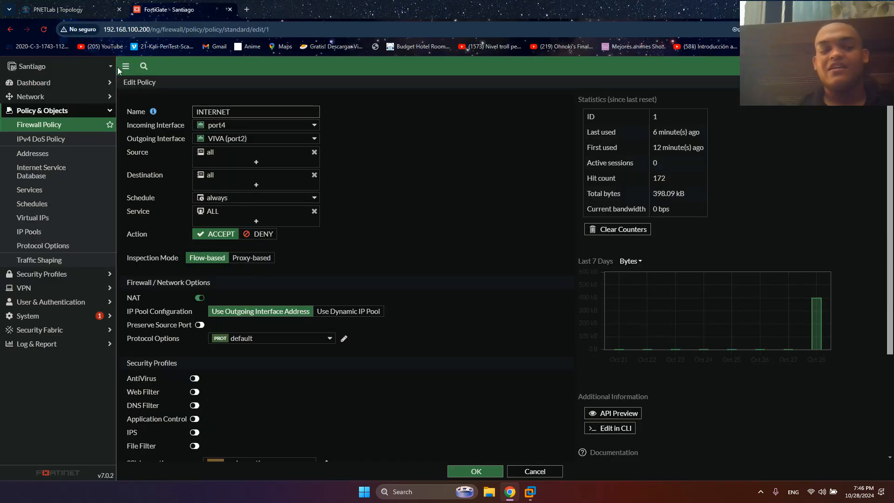
pyautogui.click(21, 4)
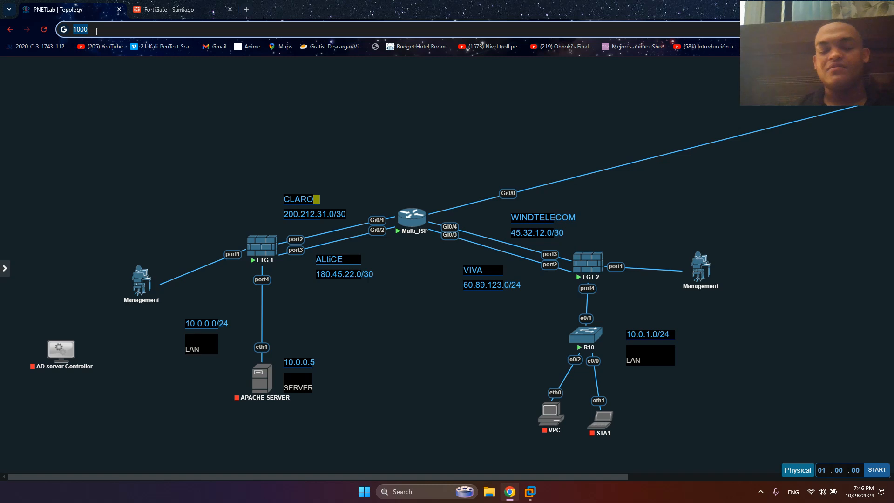
# - Replace the 1000 in the topology page's address bar with 12312 without loading it
pyautogui.press('BackSpace')
pyautogui.write('1')
pyautogui.press('BackSpace')
pyautogui.press('BackSpace')
pyautogui.write('1231214')
pyautogui.press('BackSpace')
pyautogui.press('BackSpace')
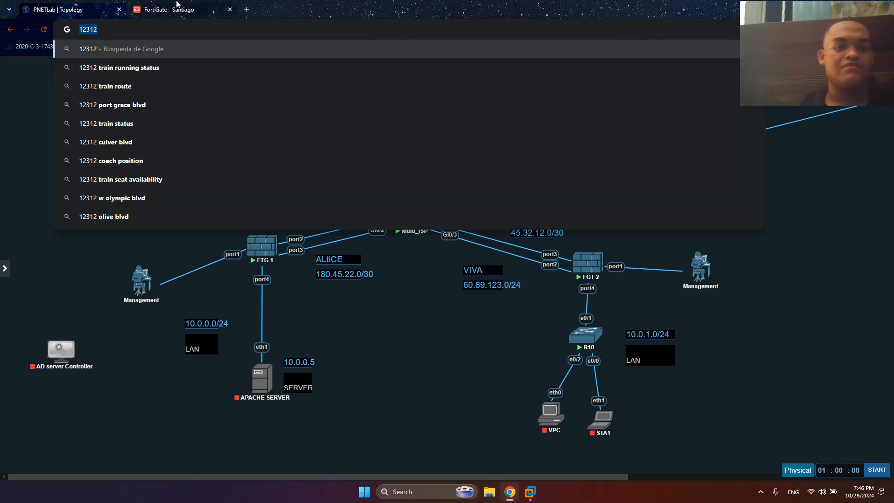
# - Switch the INTERNET policy's IP pool configuration to Use Dynamic IP Pool and start creating a new pool
pyautogui.click(185, 4)
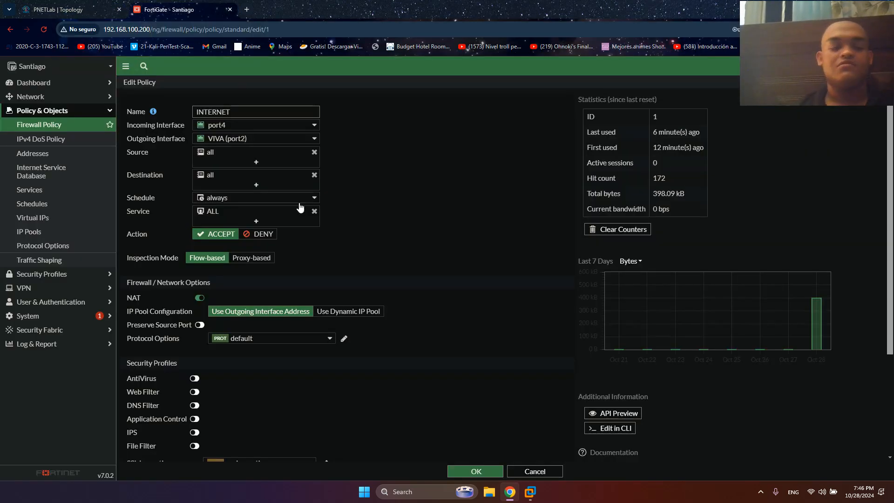
pyautogui.click(357, 313)
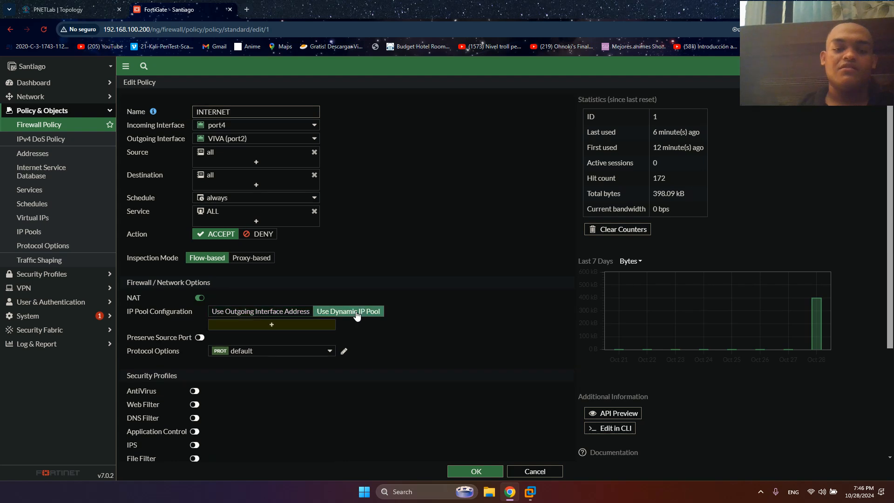
pyautogui.click(328, 325)
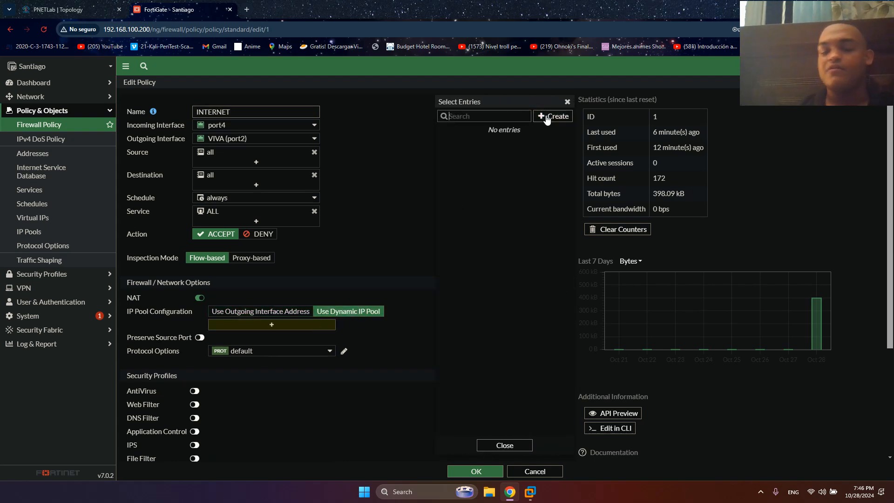
pyautogui.click(547, 116)
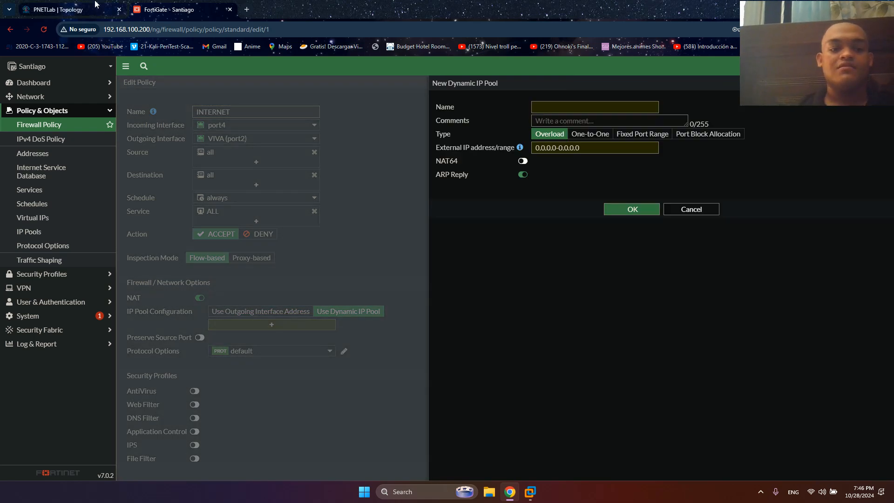
pyautogui.click(97, 6)
pyautogui.click(185, 6)
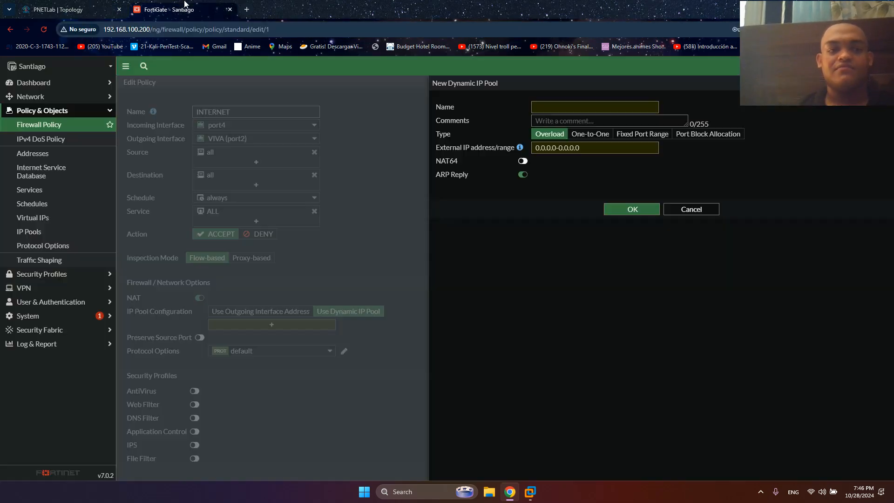
# - Name the new dynamic IP pool IP NAT and set its external IP range to 60.89.123.1-60.89.123.1
pyautogui.click(574, 108)
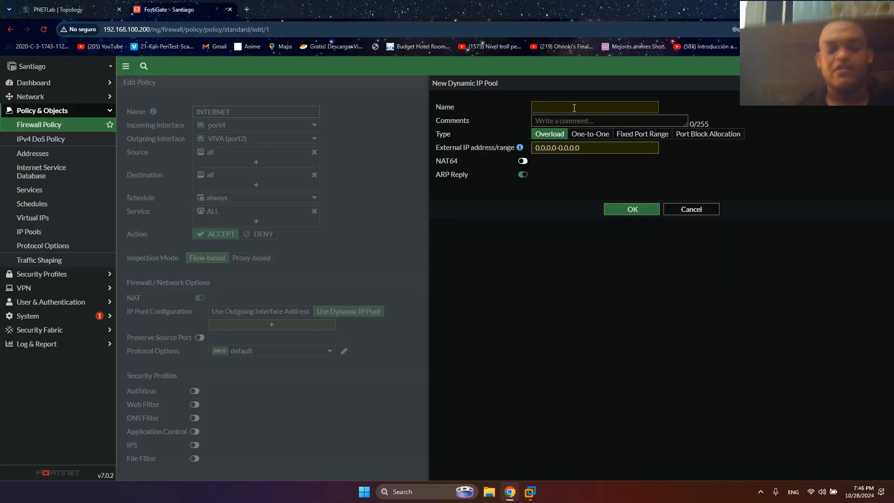
pyautogui.write('IP N')
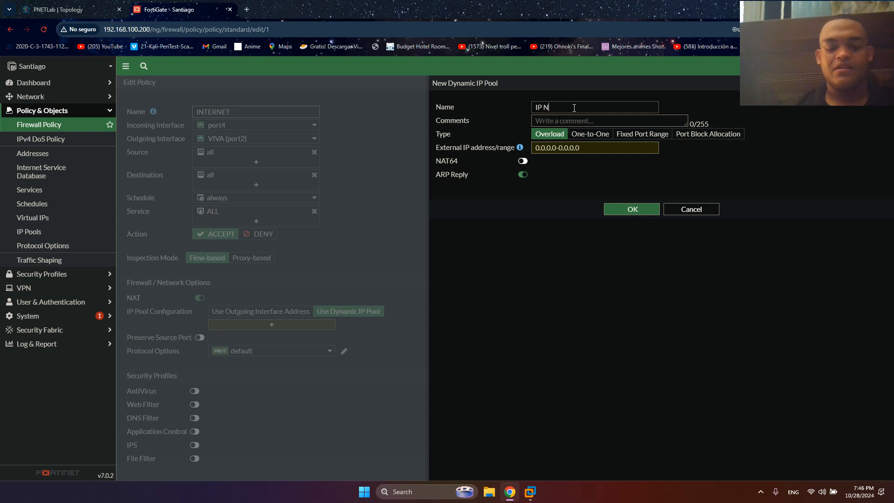
pyautogui.write('AT')
pyautogui.tripleClick(567, 150)
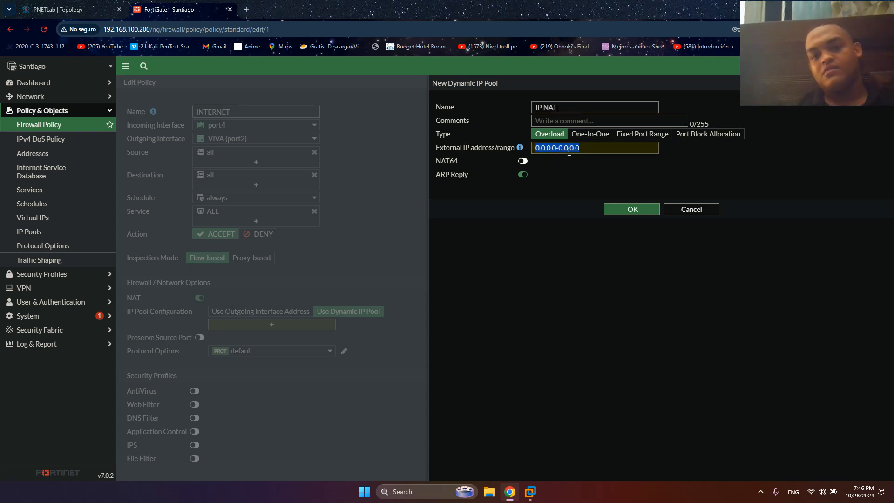
pyautogui.write('60.')
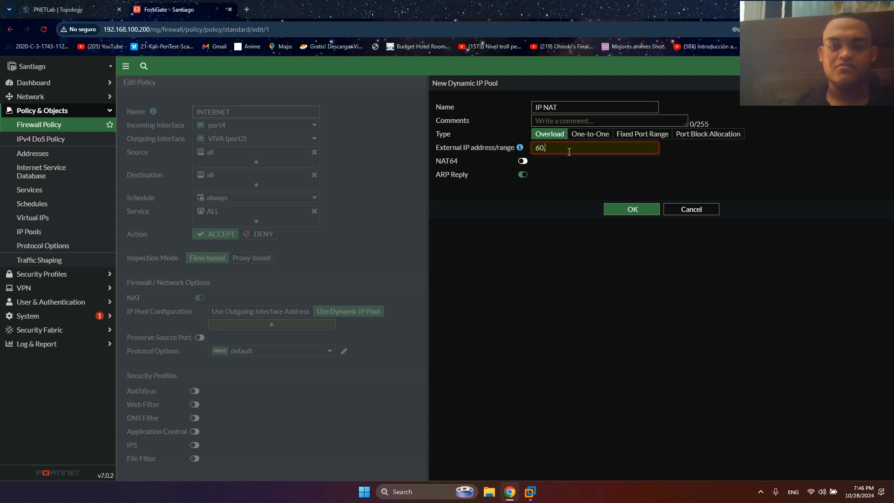
pyautogui.write('89.12')
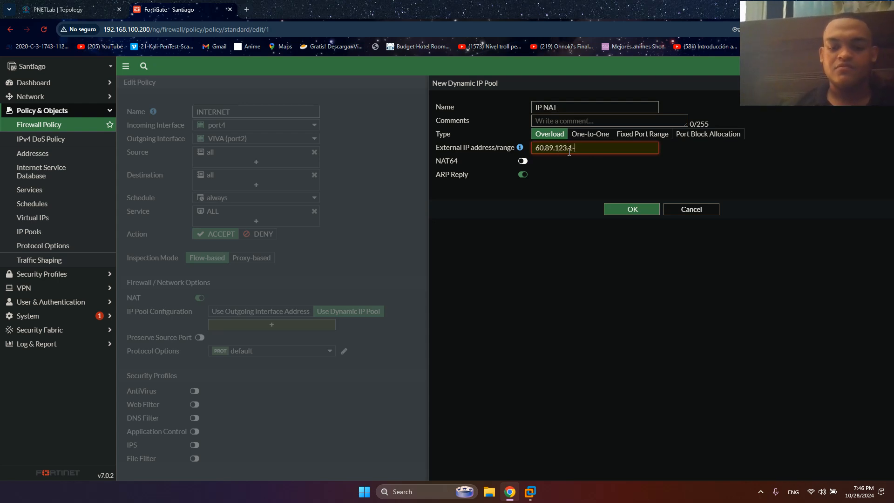
pyautogui.write('3.1-60.89.123.1')
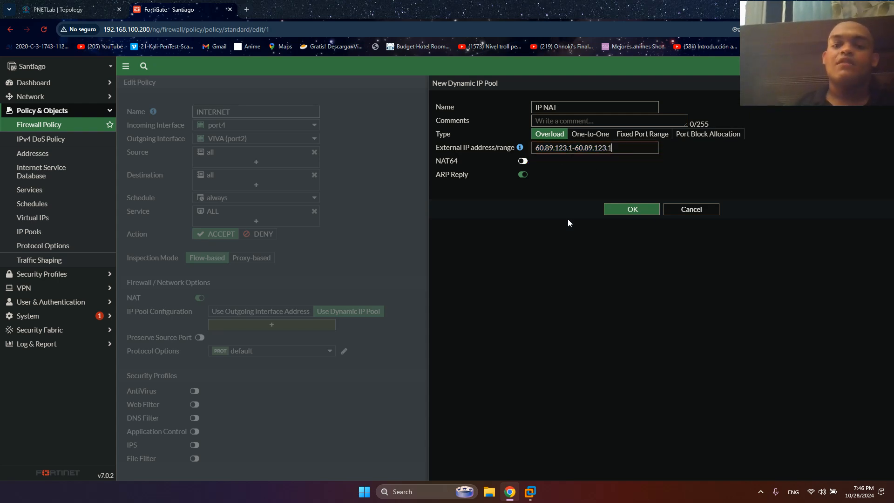
# - Examine the new pool's external IP range up close and compare it with the lab topology
pyautogui.scroll(5, 608, 155)
pyautogui.tripleClick(592, 148)
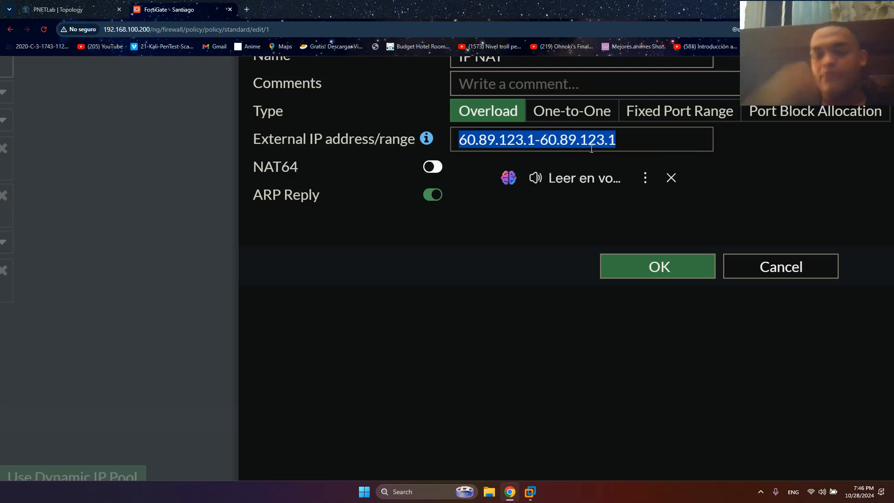
pyautogui.tripleClick(591, 148)
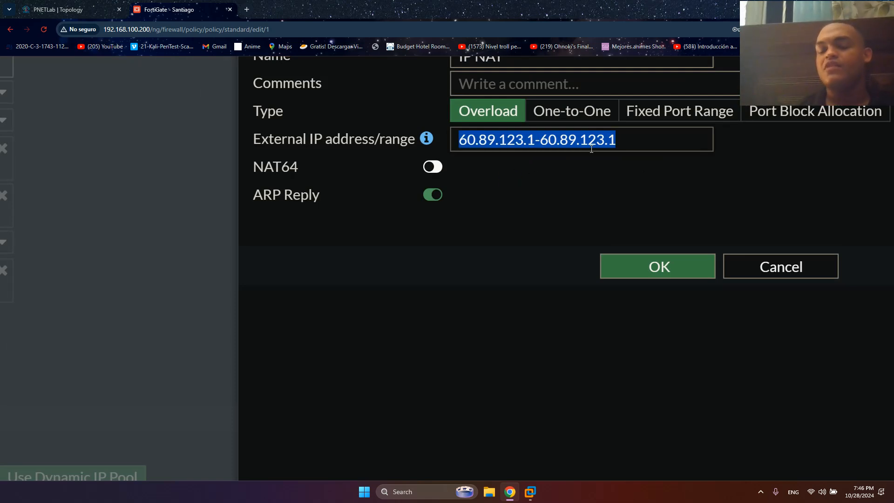
pyautogui.click(641, 141)
pyautogui.moveTo(641, 140); pyautogui.dragTo(447, 172)
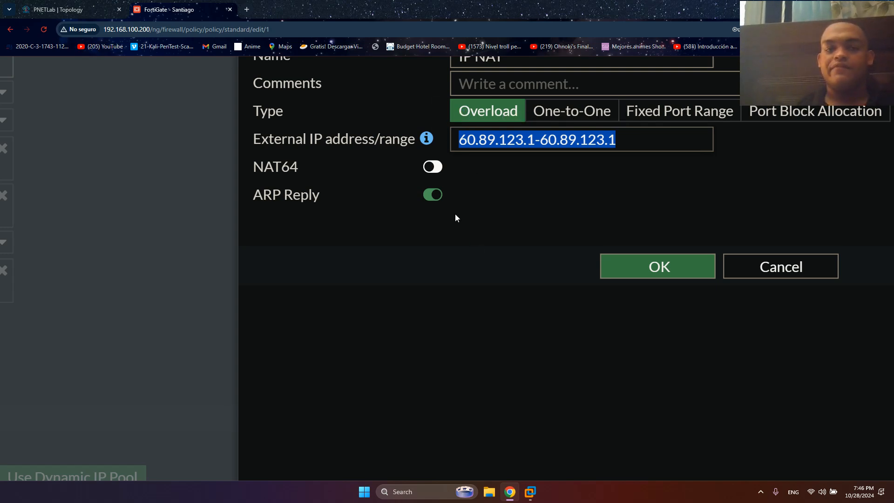
pyautogui.scroll(-5, 455, 213)
pyautogui.tripleClick(421, 83)
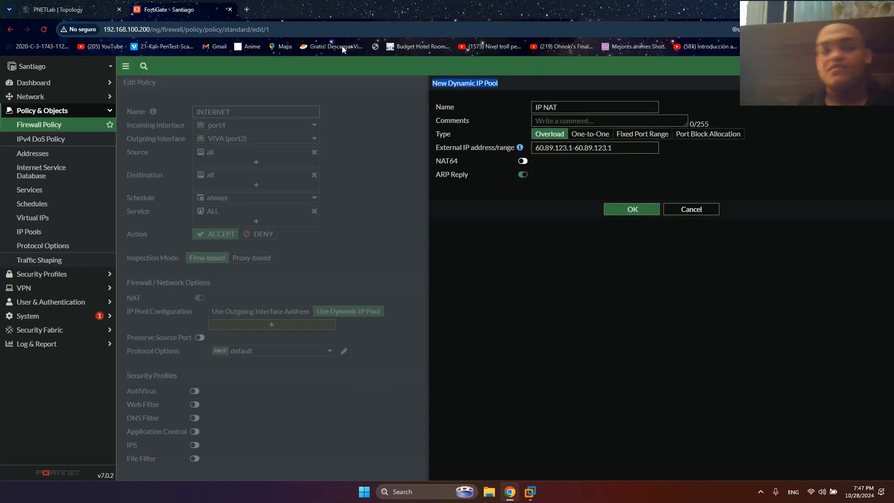
pyautogui.click(103, 4)
pyautogui.click(173, 7)
# - Try 60.89.123.4 as the end of the pool's external IP range and restore the end to 60.89.123.1
pyautogui.click(650, 158)
pyautogui.click(633, 147)
pyautogui.press('BackSpace')
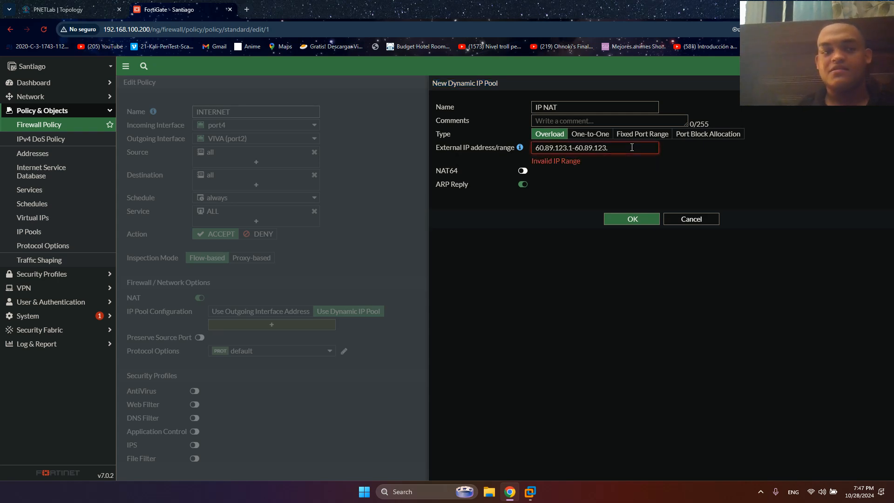
pyautogui.write('4')
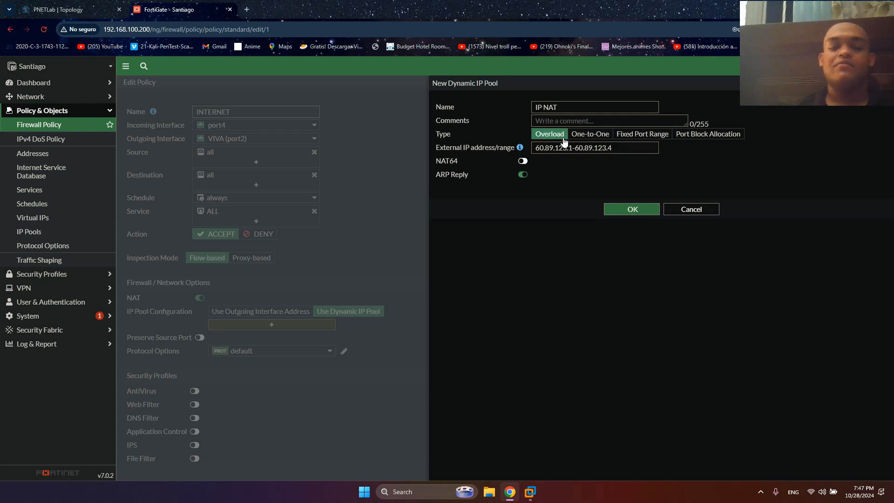
pyautogui.press('BackSpace')
pyautogui.write('1')
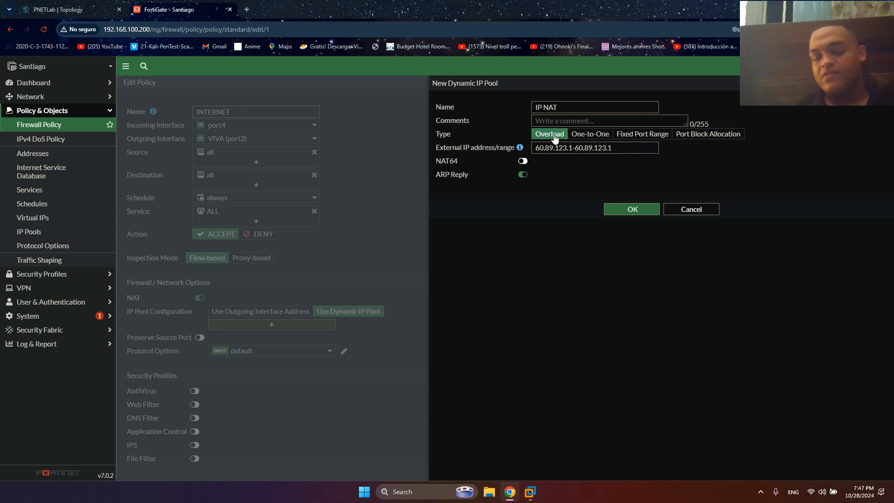
# - Save the IP NAT pool, assign it to the INTERNET policy and save the policy
pyautogui.click(629, 209)
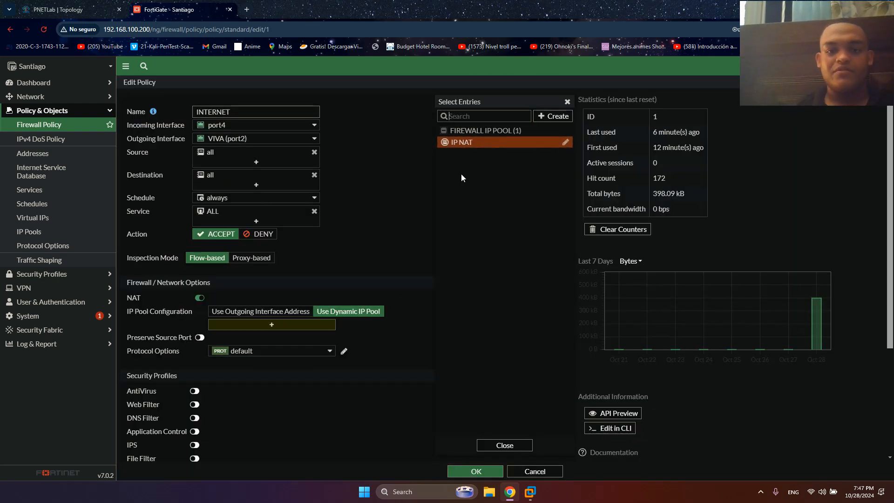
pyautogui.click(456, 144)
pyautogui.click(475, 471)
# - Start the VPC node in the PNETLab topology and open its console
pyautogui.hotkey('ctrl', 'shift', 'Tab')
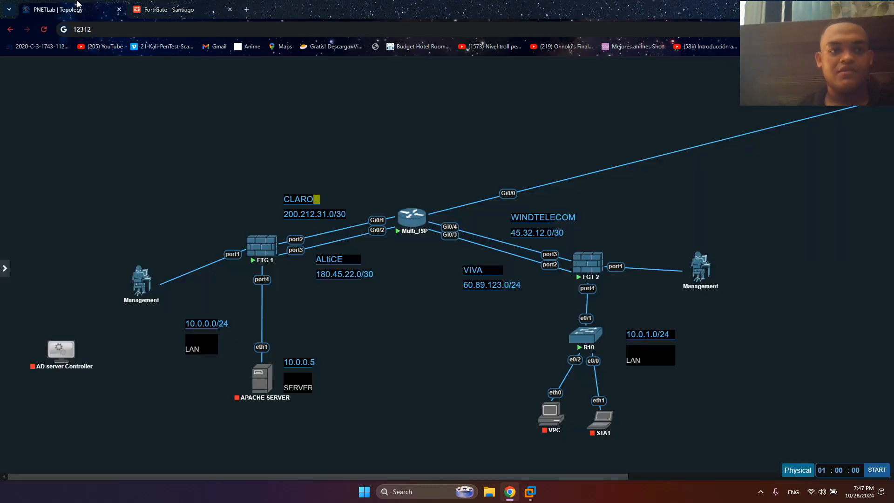
pyautogui.click(565, 421)
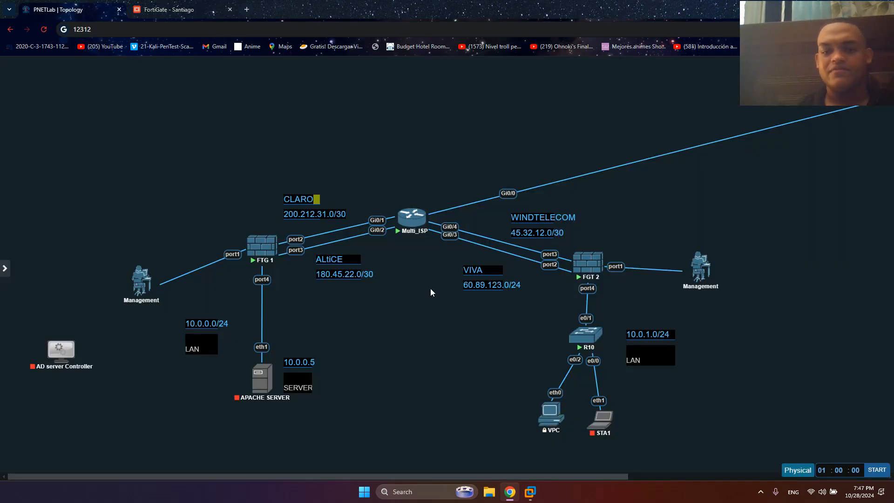
pyautogui.click(228, 5)
pyautogui.click(107, 6)
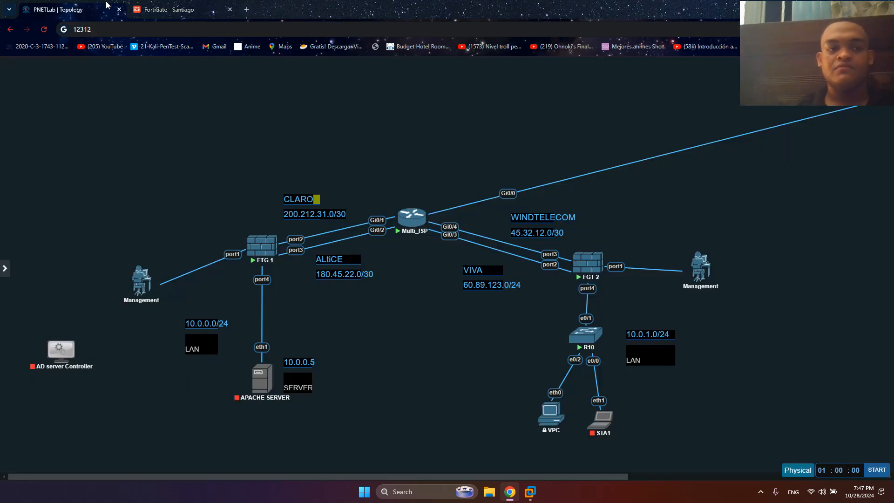
pyautogui.click(551, 413)
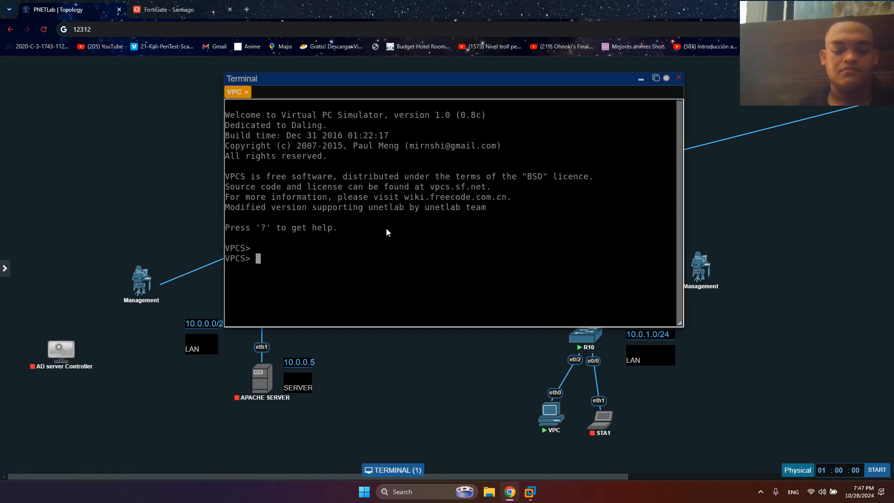
# - Display the VPC's IP settings with show ip and request an address with dhcp
pyautogui.write('show')
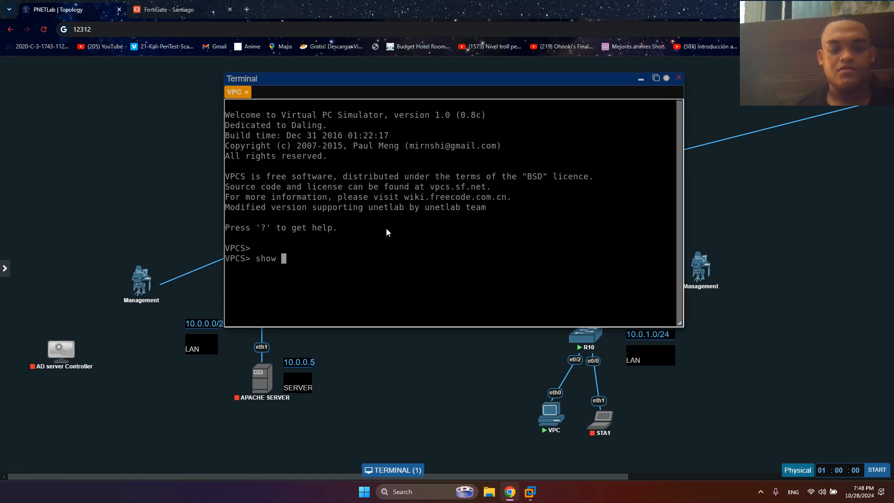
pyautogui.write(' ip')
pyautogui.press('Return')
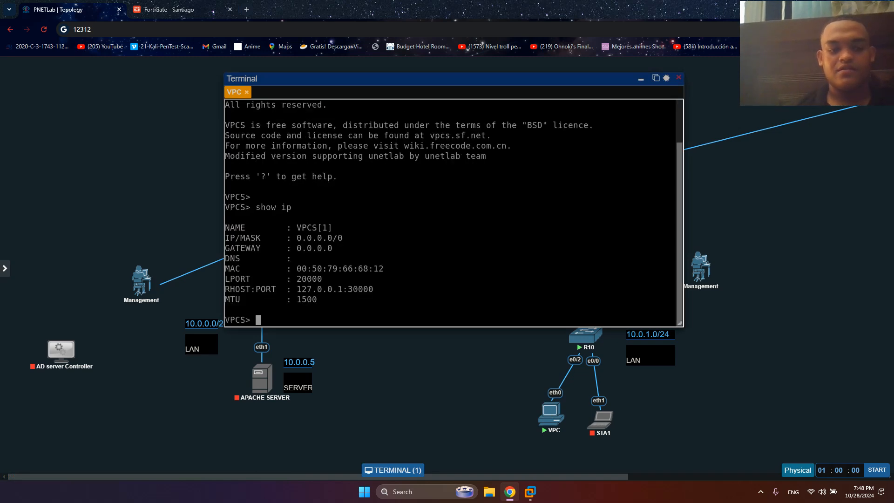
pyautogui.write('dhcp')
pyautogui.press('Return')
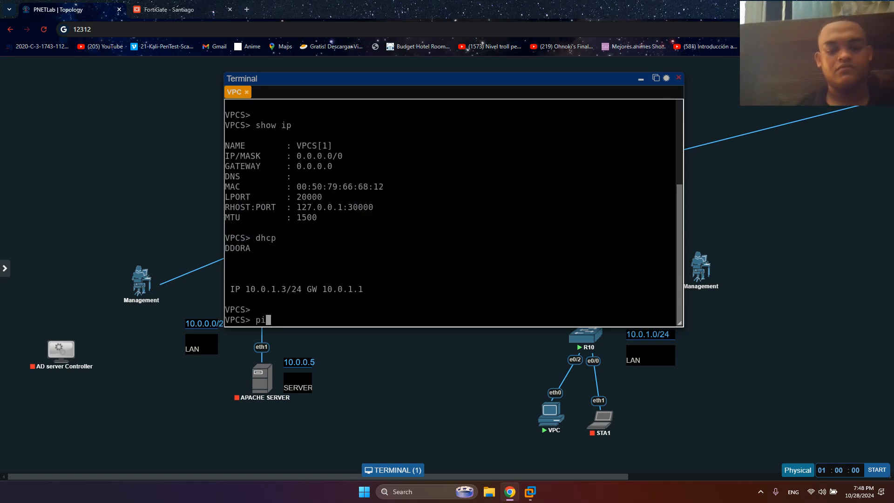
# - Try to ping 1.1.1. from the VPC and reconnect the dropped PNETLab session
pyautogui.write('.1.1.')
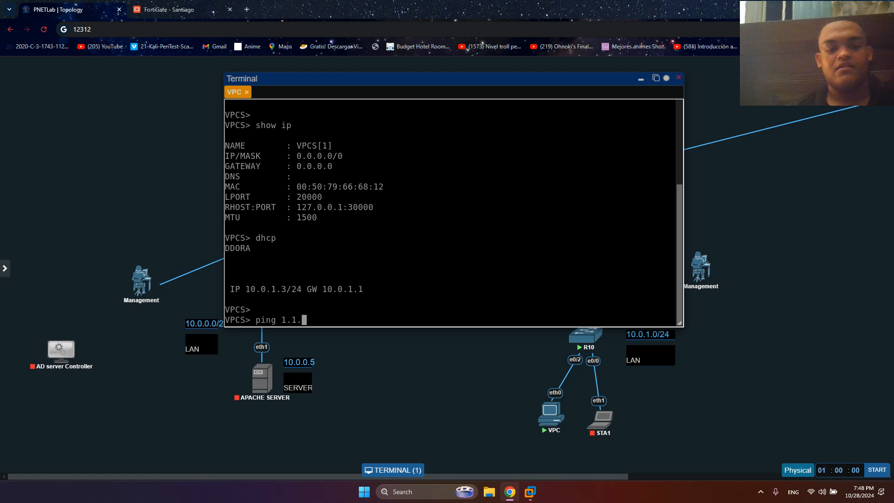
pyautogui.press('Return')
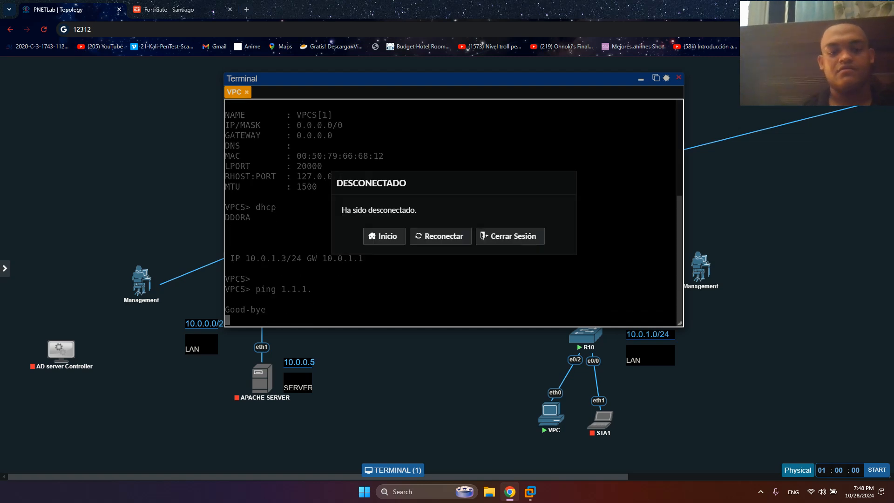
pyautogui.click(431, 240)
pyautogui.click(432, 239)
pyautogui.click(431, 240)
pyautogui.click(431, 239)
pyautogui.click(497, 234)
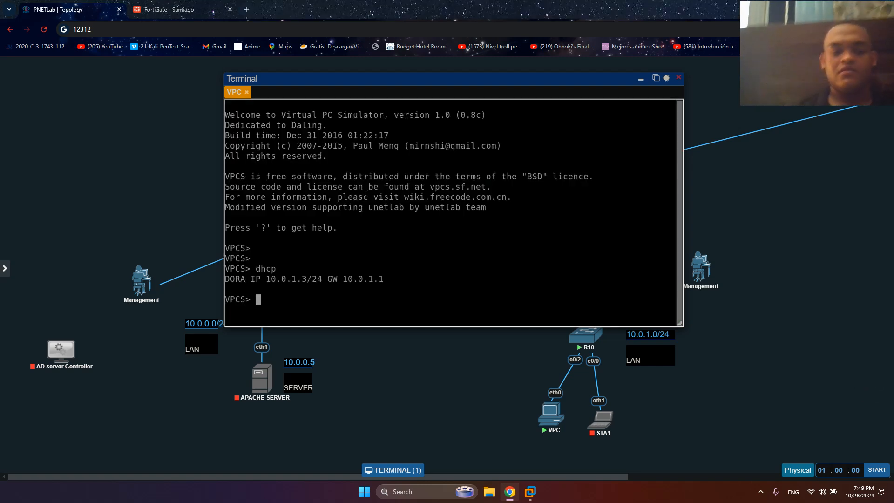
# - Ping 1.1.1.1 from the VPC console
pyautogui.write('ping 1')
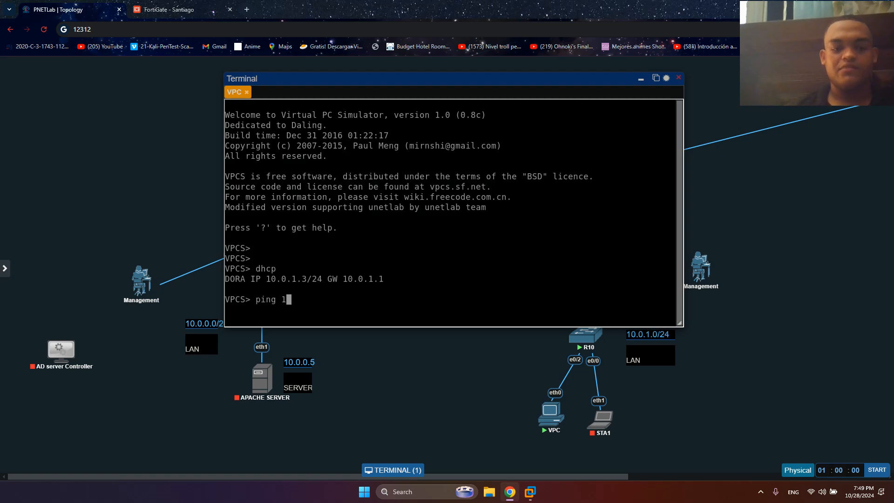
pyautogui.write('.1.1.1')
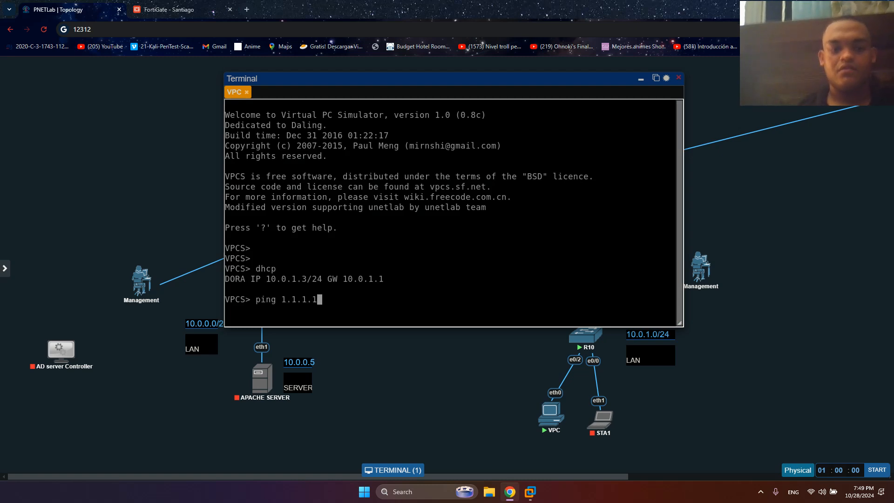
pyautogui.press('Return')
# - Switch to the Santiago FortiGate, open FortiView Sessions and inspect the destination ports of the ICMP sessions to 1.1.1.1
pyautogui.click(178, 7)
pyautogui.doubleClick(242, 125)
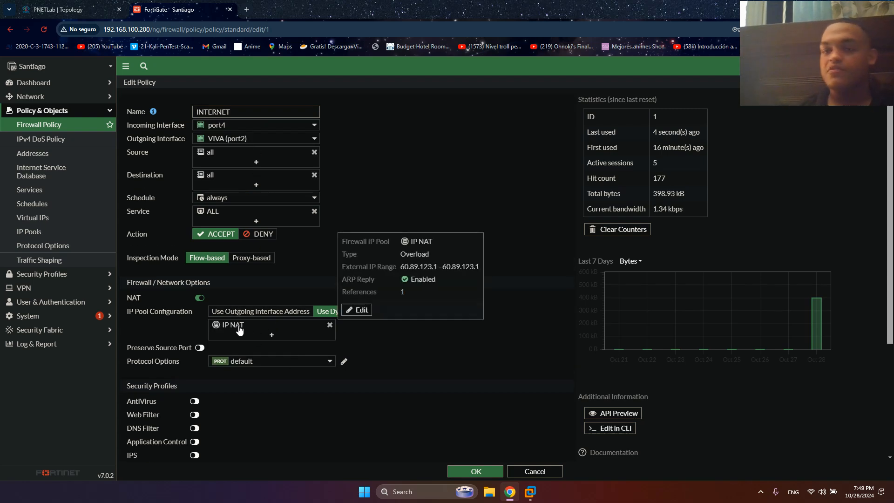
pyautogui.click(81, 97)
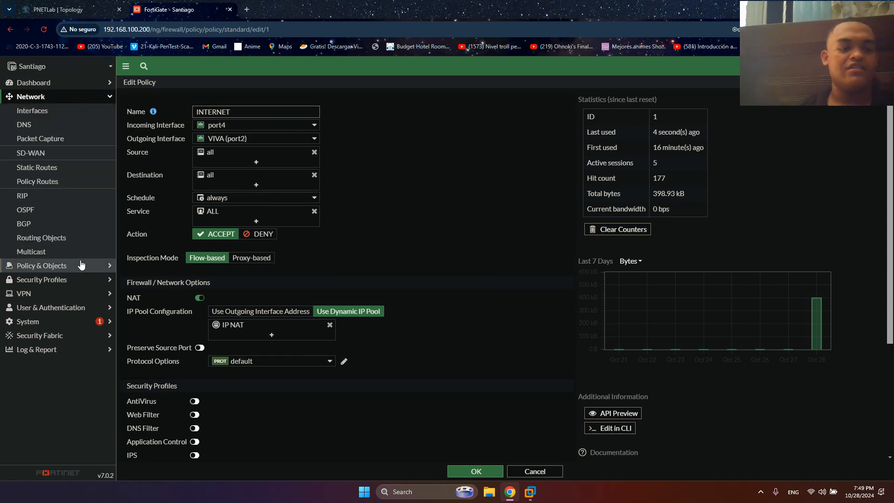
pyautogui.click(61, 84)
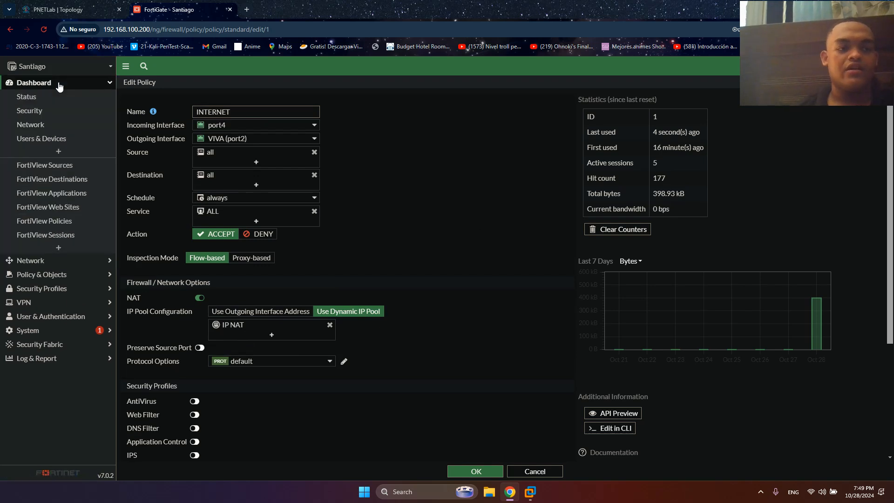
pyautogui.click(46, 237)
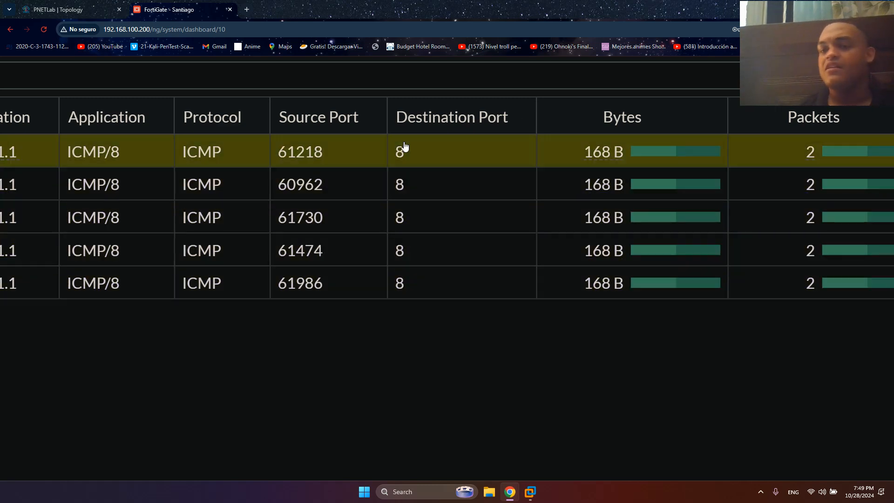
pyautogui.click(420, 251)
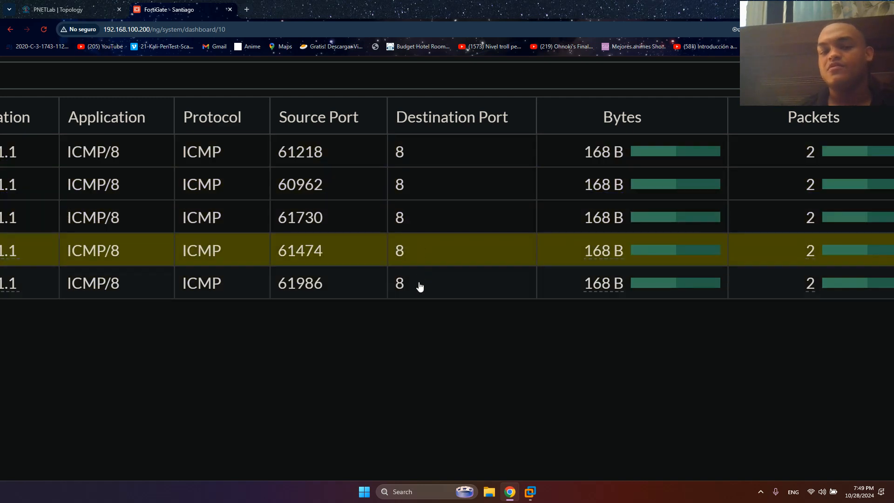
pyautogui.click(420, 287)
pyautogui.hscroll(2, 420, 287)
pyautogui.scroll(-5, 420, 287)
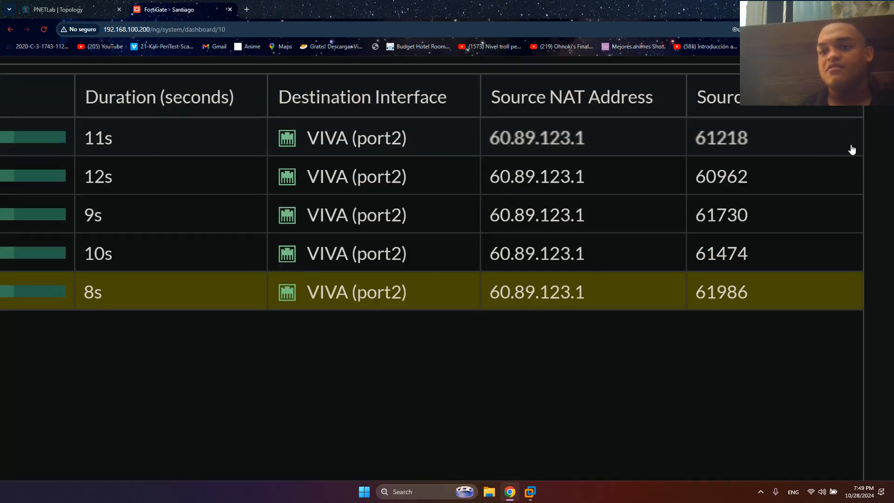
# - Examine the source NAT address and source NAT port of each ICMP session, row by row
pyautogui.scroll(5, 851, 149)
pyautogui.click(686, 138)
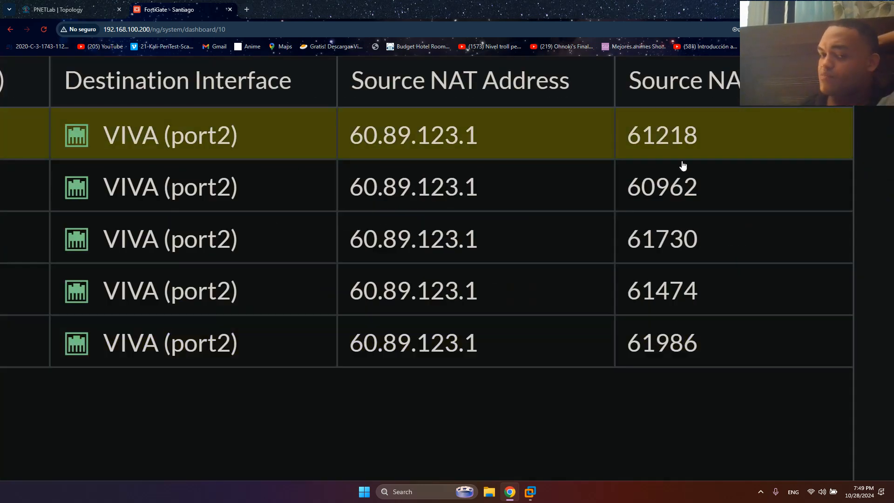
pyautogui.click(677, 187)
pyautogui.click(671, 149)
pyautogui.click(670, 176)
pyautogui.click(678, 126)
pyautogui.click(672, 195)
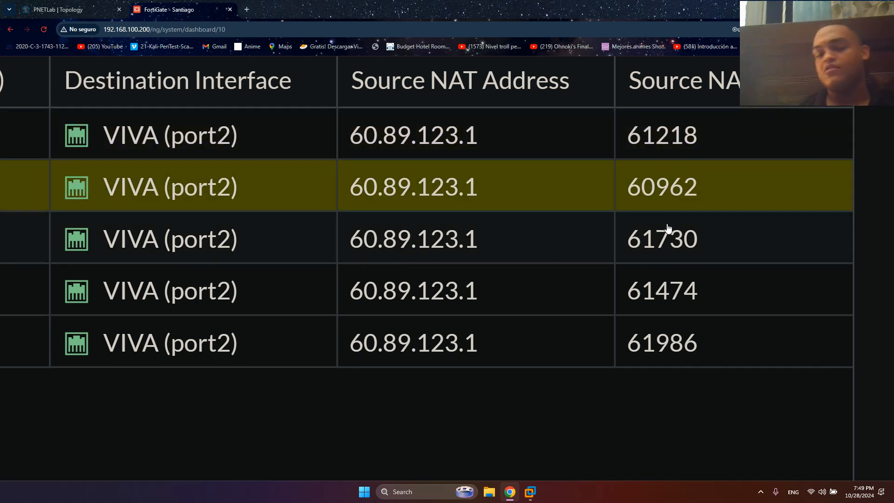
pyautogui.click(669, 229)
pyautogui.click(673, 289)
pyautogui.click(676, 348)
pyautogui.click(674, 293)
pyautogui.click(675, 245)
pyautogui.click(679, 199)
pyautogui.click(690, 144)
pyautogui.scroll(-5, 691, 146)
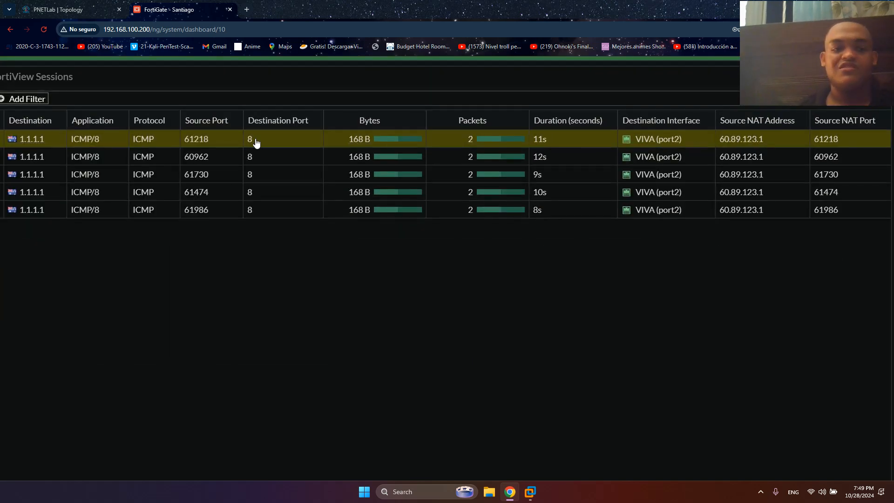
# - Check the destination port column again for each ICMP session
pyautogui.scroll(5, 256, 144)
pyautogui.click(254, 188)
pyautogui.click(260, 220)
pyautogui.click(262, 279)
pyautogui.click(268, 256)
pyautogui.scroll(-5, 268, 255)
# - Reload FortiView Sessions and compare each session's source port with its source NAT address and source NAT port
pyautogui.click(62, 234)
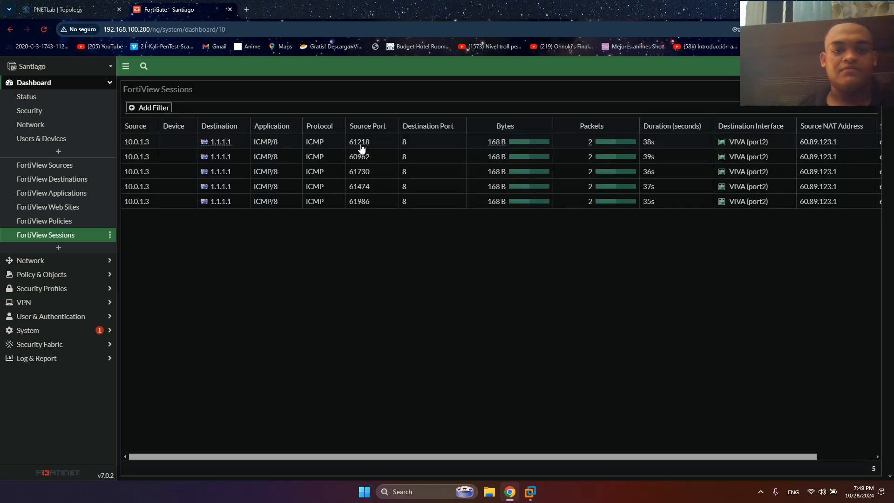
pyautogui.scroll(5, 444, 150)
pyautogui.click(410, 161)
pyautogui.click(396, 210)
pyautogui.click(386, 255)
pyautogui.click(397, 302)
pyautogui.scroll(-5, 397, 302)
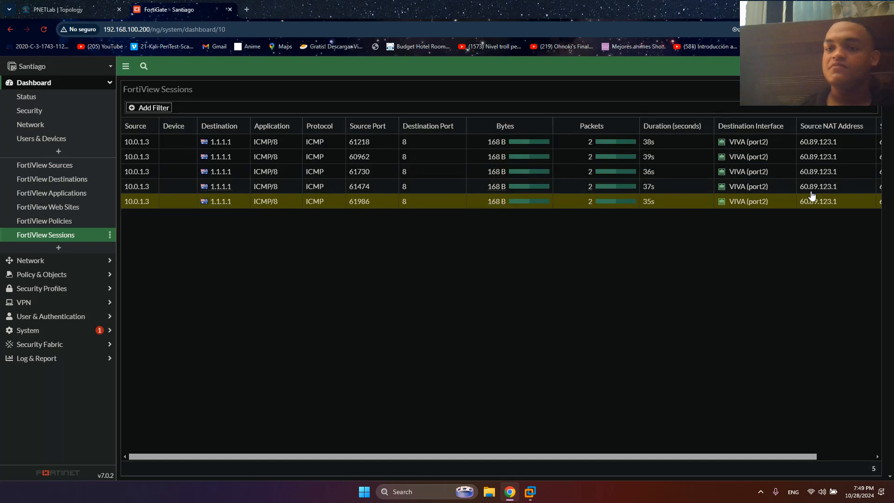
pyautogui.click(833, 143)
pyautogui.click(838, 157)
pyautogui.click(839, 173)
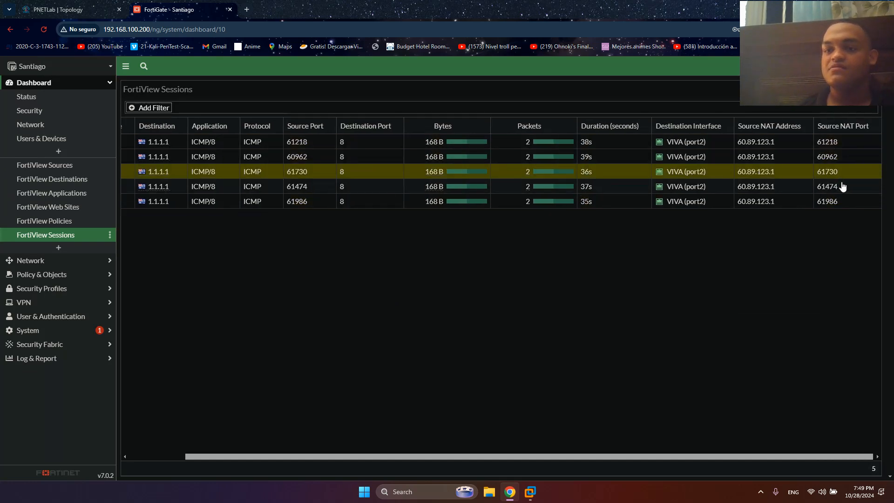
pyautogui.click(842, 187)
# - Check the VPC's ping output, reopen the INTERNET firewall policy on the FortiGate and open its IP NAT pool for editing
pyautogui.click(61, 7)
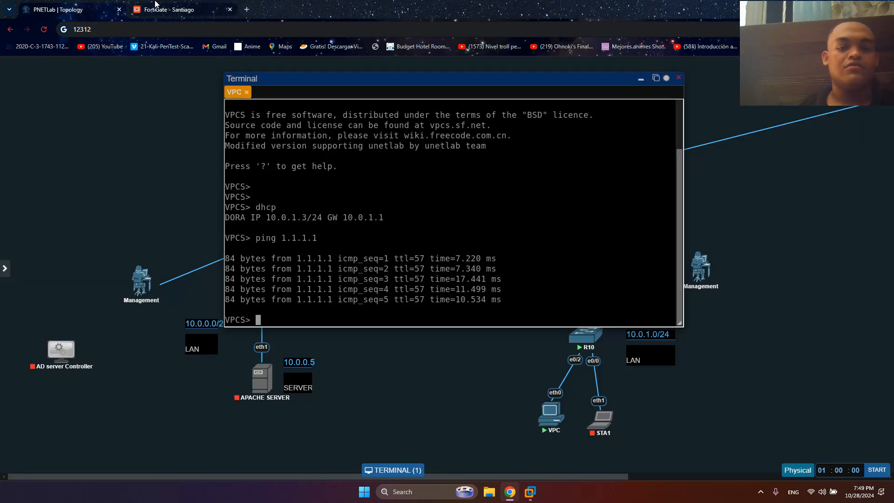
pyautogui.click(182, 9)
pyautogui.click(66, 261)
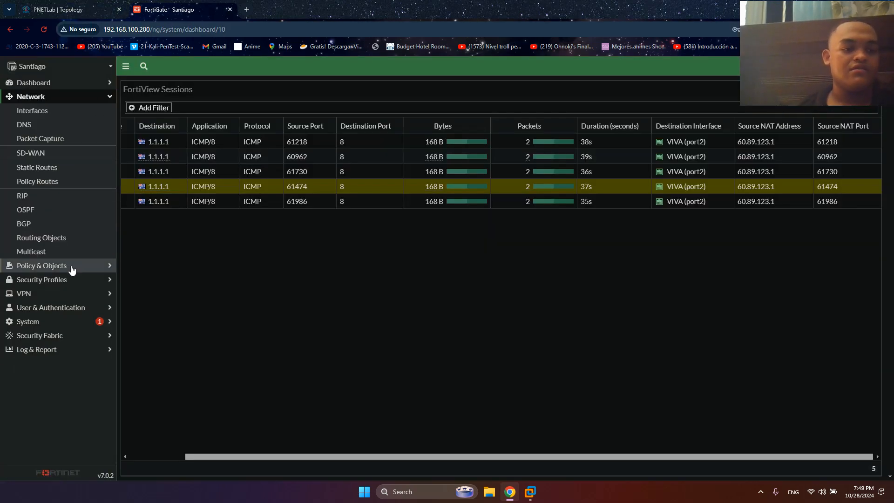
pyautogui.click(74, 265)
pyautogui.click(61, 125)
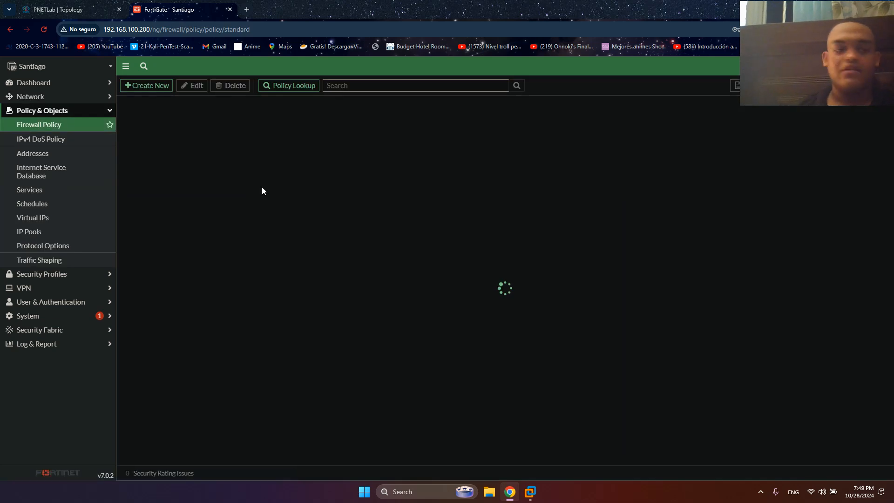
pyautogui.doubleClick(181, 122)
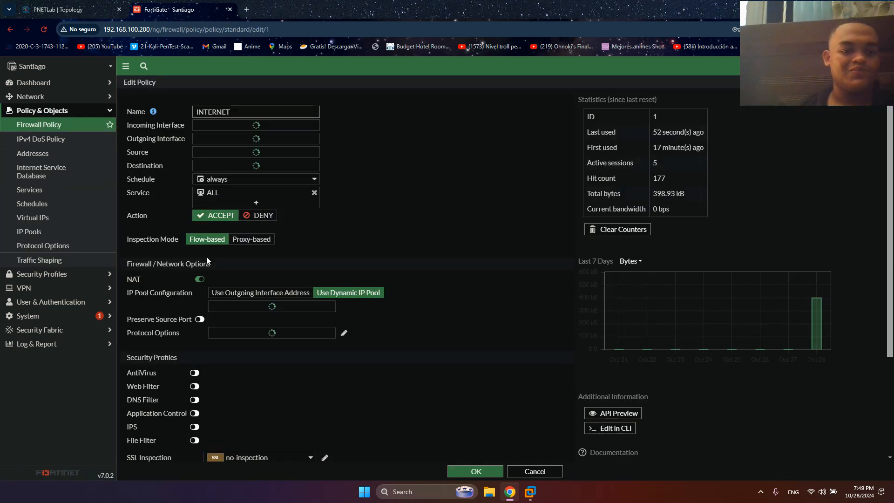
pyautogui.click(268, 323)
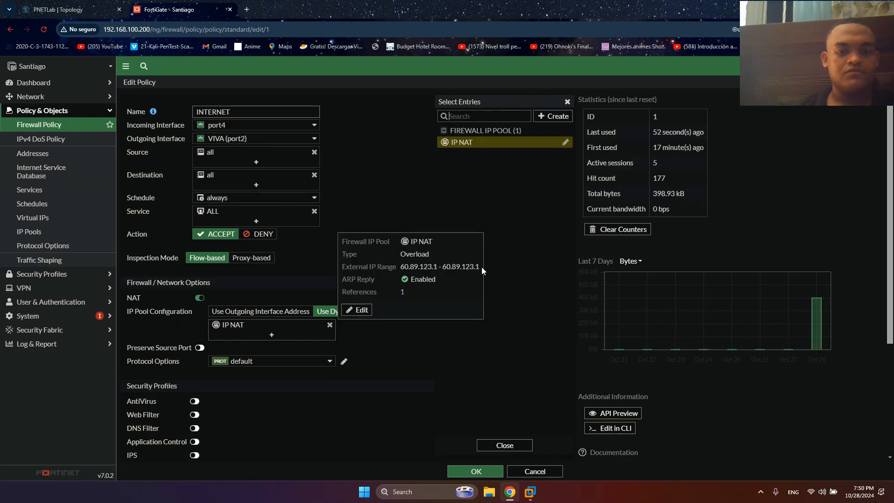
pyautogui.click(358, 308)
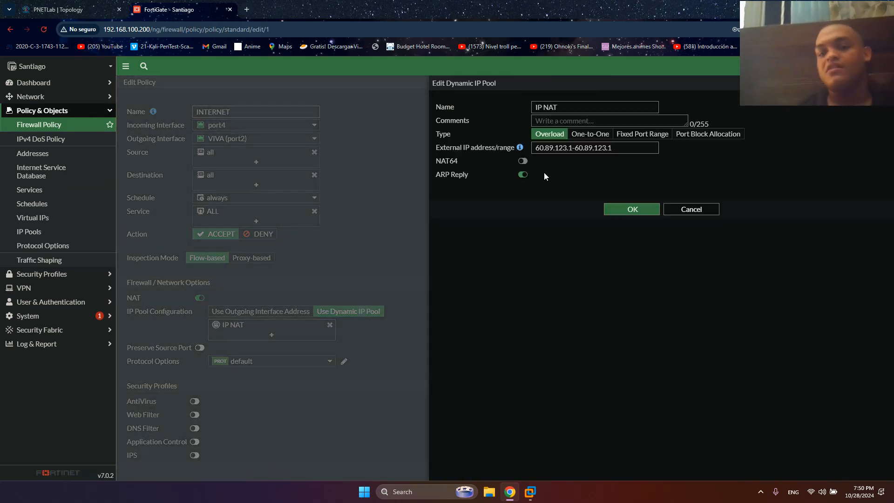
# - Set the IP NAT pool's type to One-to-One and inspect the end address of its external IP range
pyautogui.click(584, 135)
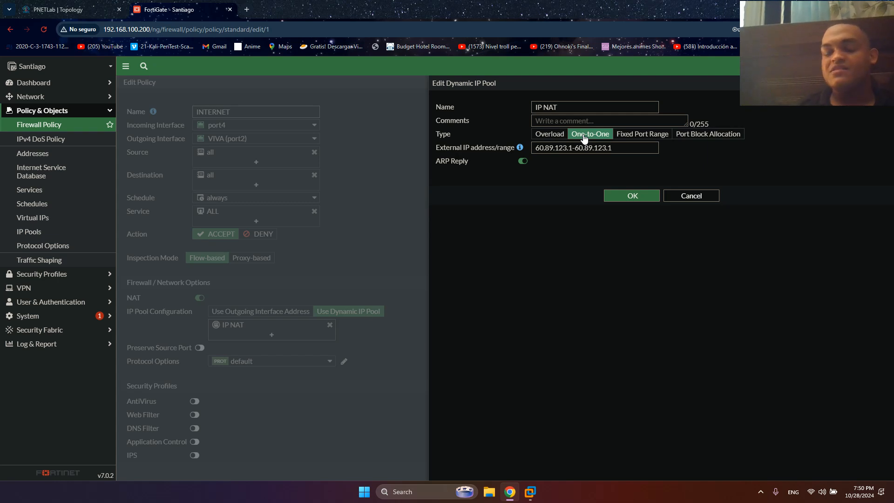
pyautogui.moveTo(613, 149); pyautogui.dragTo(575, 153)
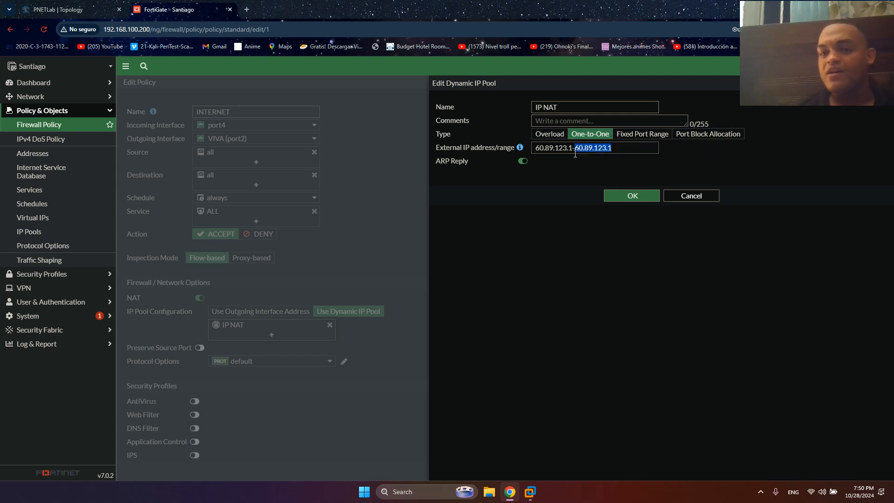
pyautogui.click(622, 150)
pyautogui.scroll(5, 620, 148)
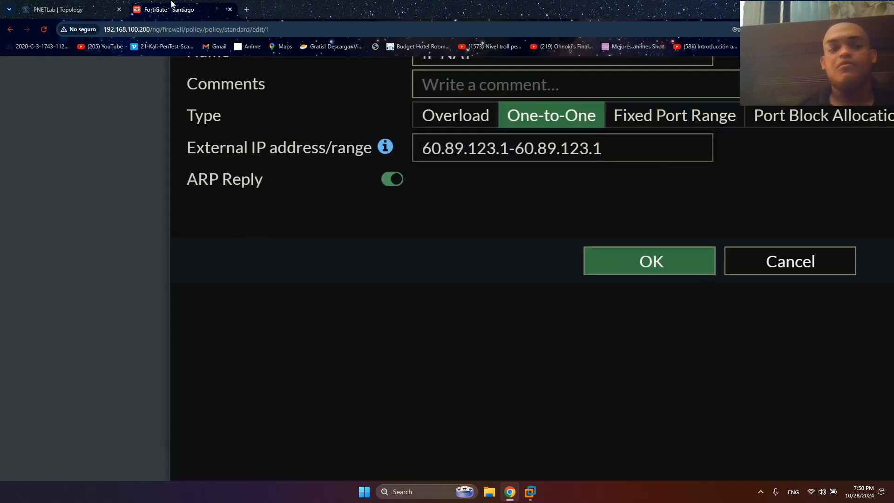
# - Start the STA1 node in the PNETLab topology and move it slightly upward beneath R10
pyautogui.click(124, 4)
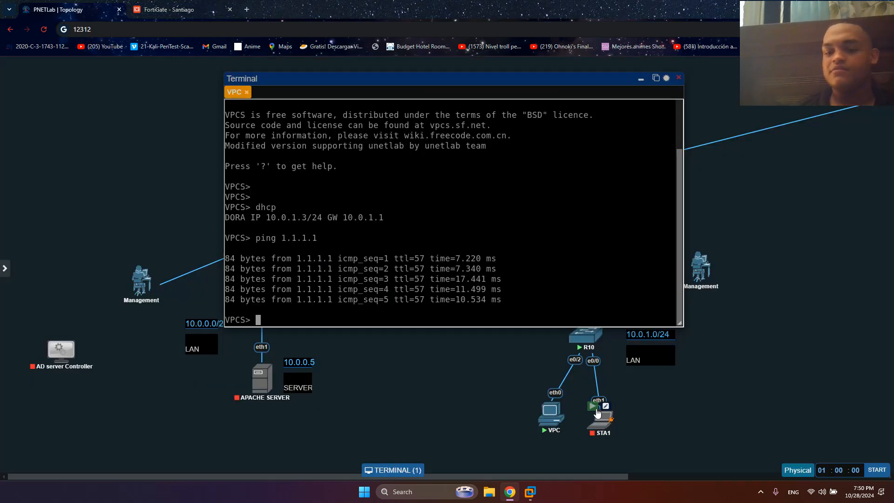
pyautogui.click(230, 4)
pyautogui.moveTo(630, 150); pyautogui.dragTo(514, 154)
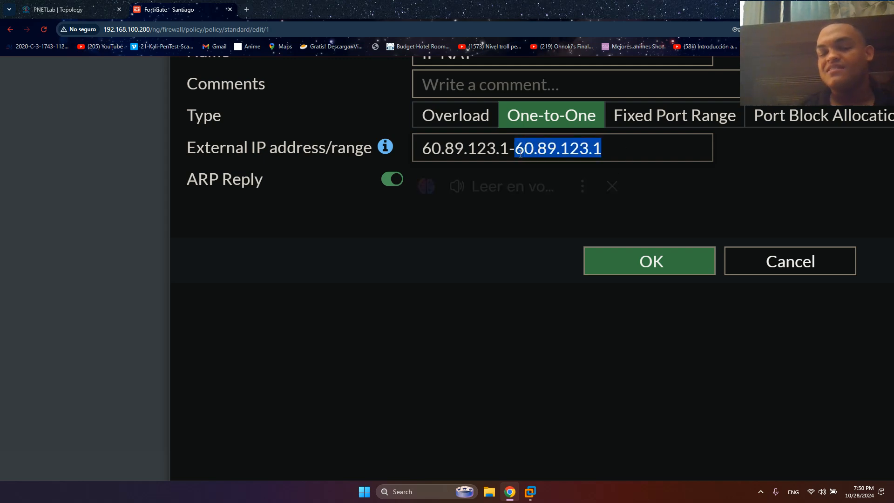
pyautogui.click(121, 3)
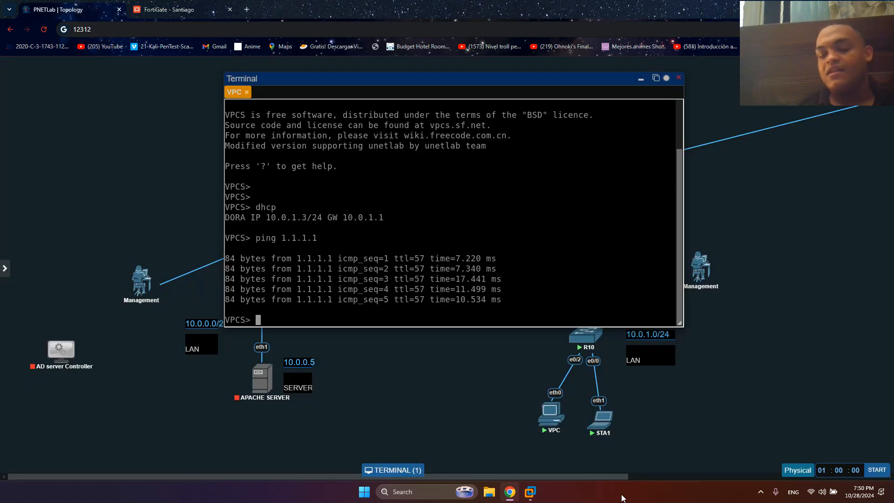
pyautogui.moveTo(603, 431); pyautogui.dragTo(604, 421)
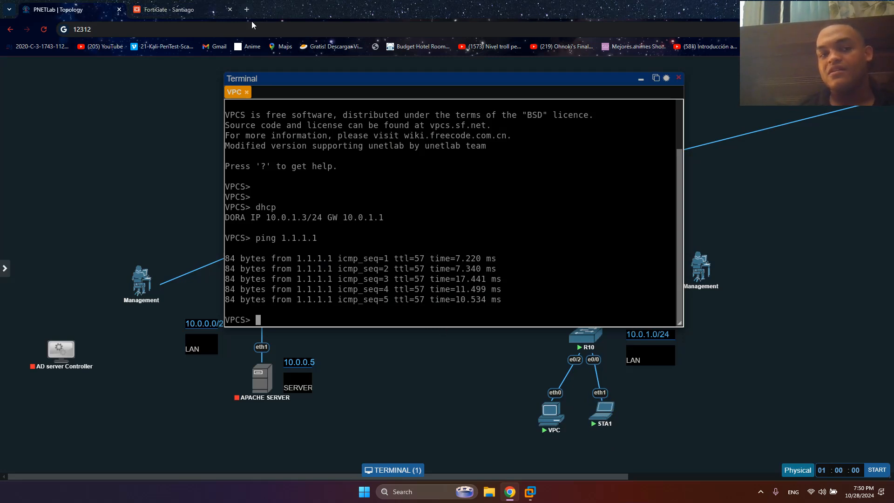
# - Review the IP NAT pool's external range alongside the PNETLab topology and save the pool on the FortiGate
pyautogui.click(189, 4)
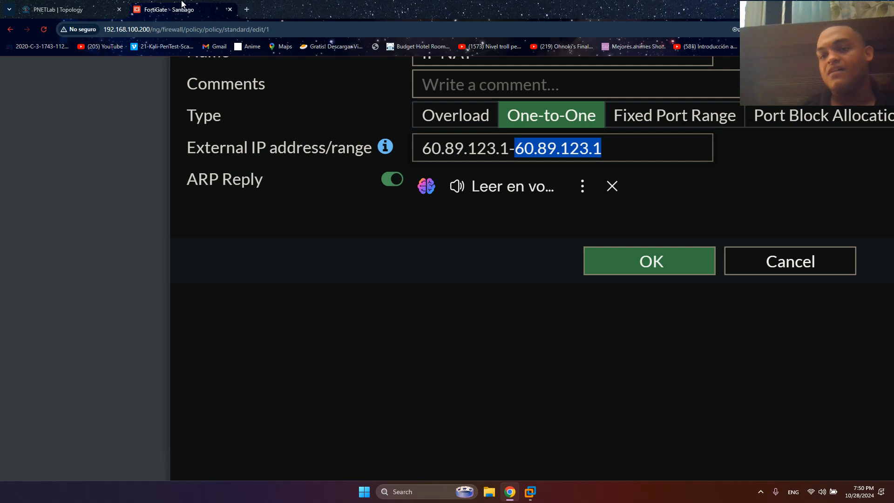
pyautogui.hotkey('ctrl', '0')
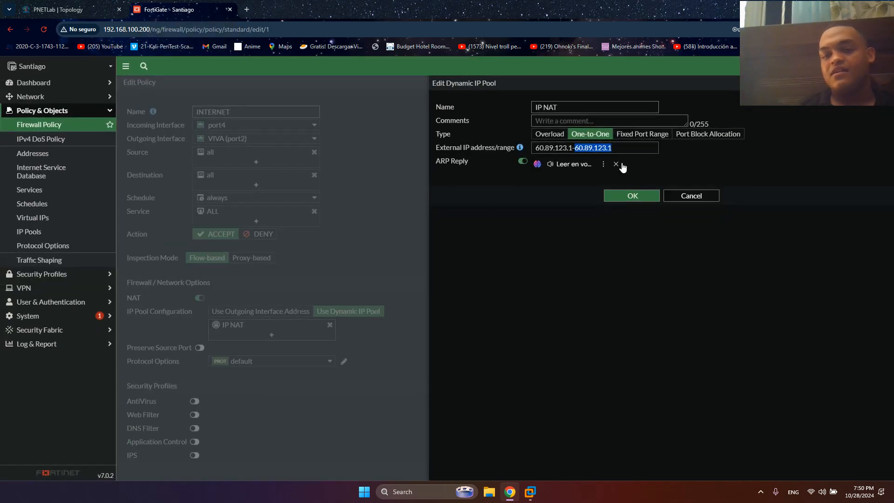
pyautogui.click(627, 149)
pyautogui.scroll(5, 627, 149)
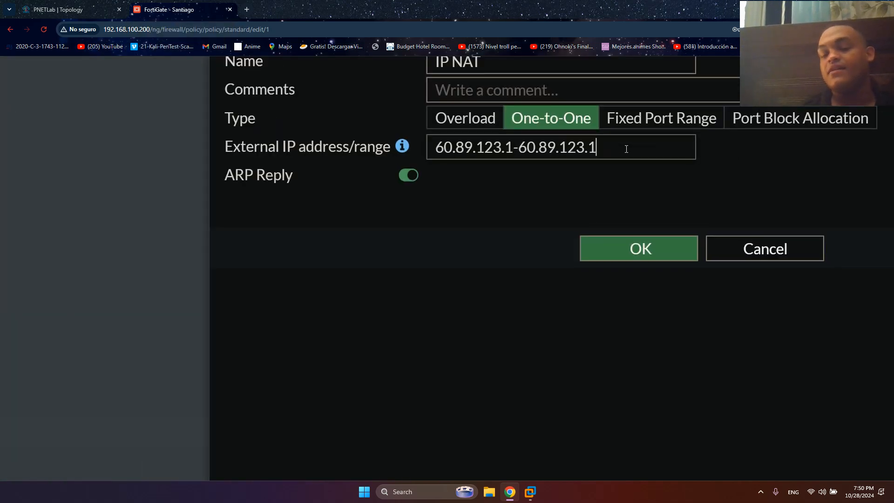
pyautogui.moveTo(627, 149); pyautogui.dragTo(518, 149)
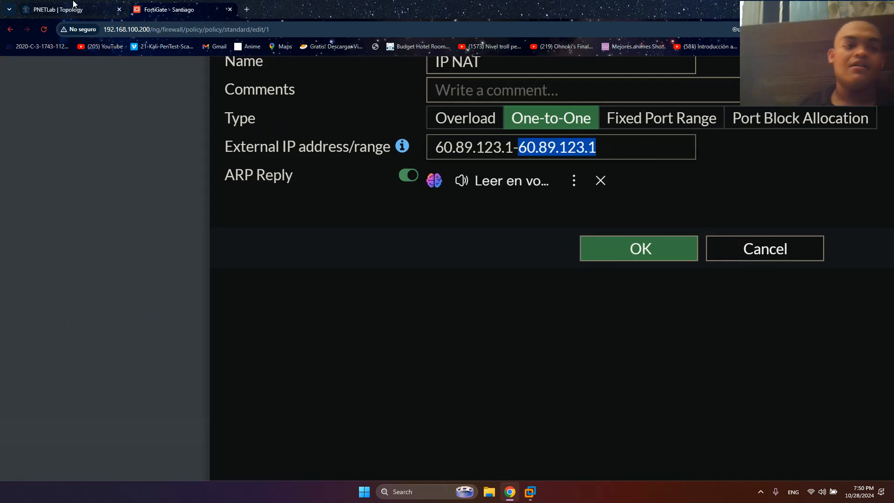
pyautogui.click(74, 4)
pyautogui.click(209, 10)
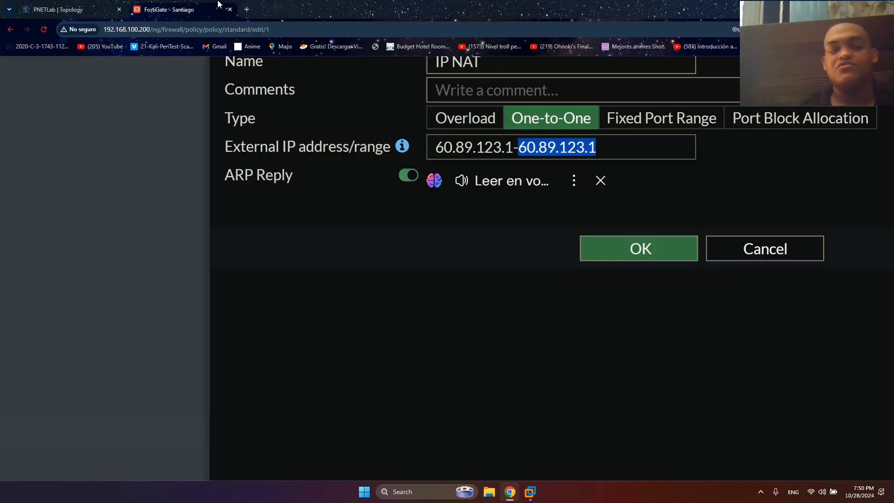
pyautogui.click(70, 9)
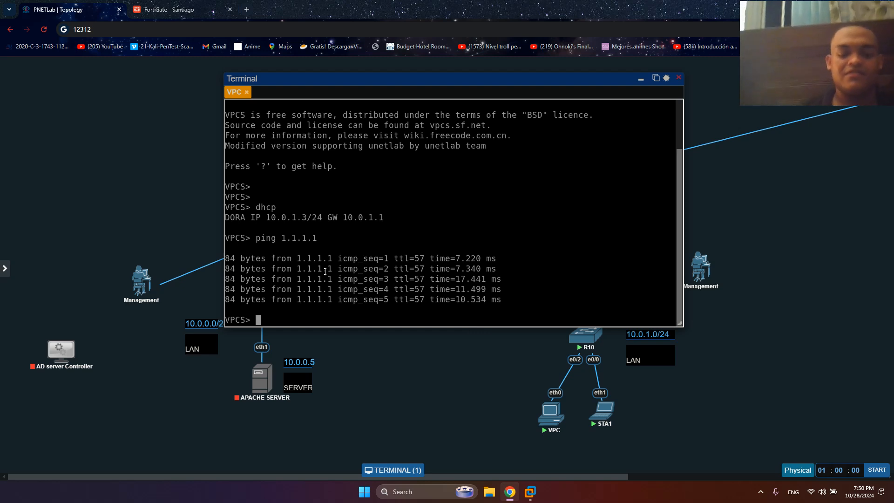
pyautogui.click(203, 6)
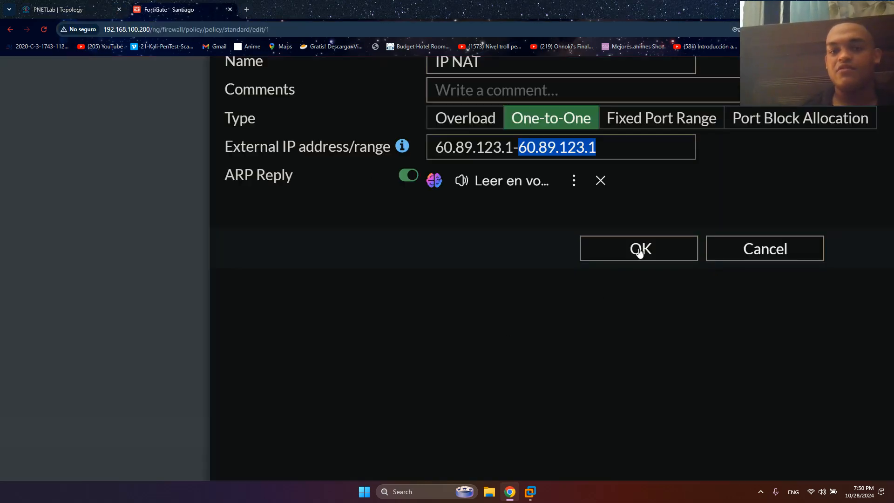
pyautogui.hotkey('ctrl', 'a')
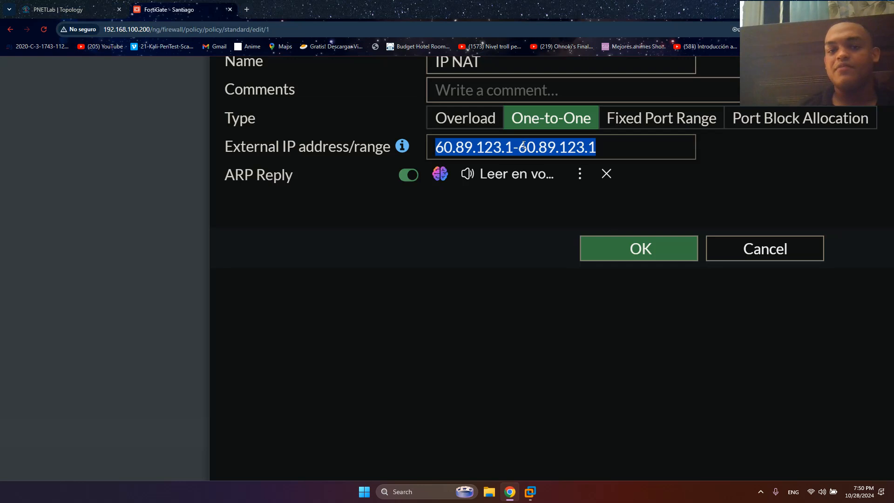
pyautogui.click(637, 255)
# - Start a continuous ping to 1.1.1.1 from the VPC with the -t option in PNETLab
pyautogui.click(47, 4)
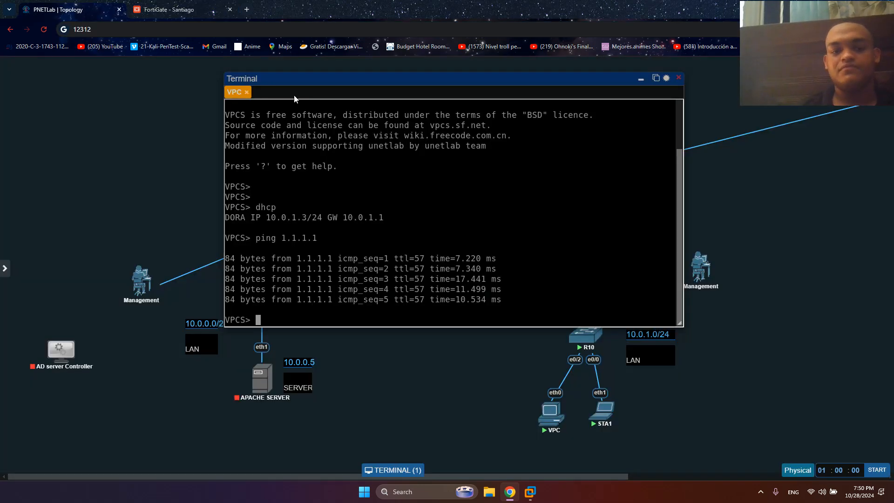
pyautogui.press('Up')
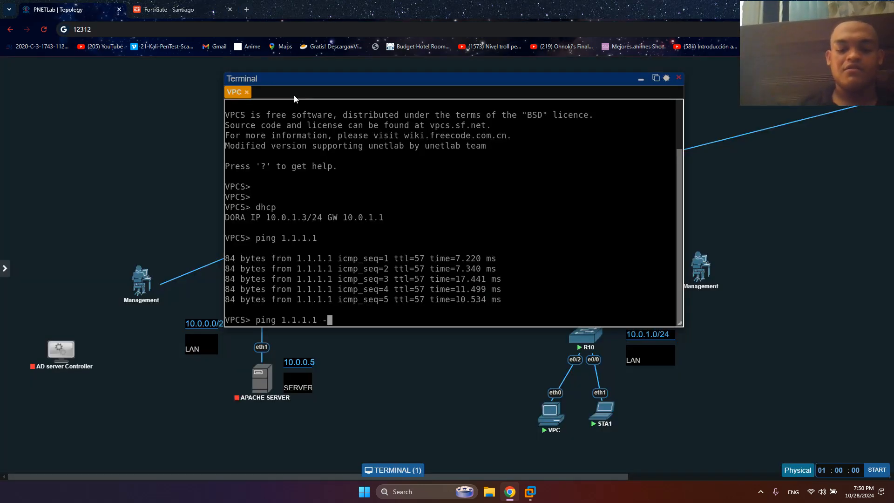
pyautogui.write('-t')
pyautogui.press('Return')
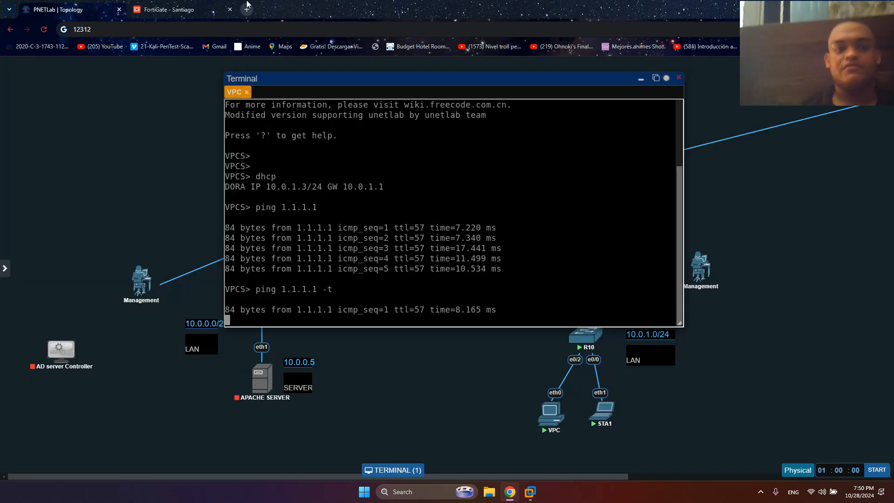
# - Open FortiView Sessions on the FortiGate and examine the source NAT address and port of the VPC's ping sessions
pyautogui.click(207, 5)
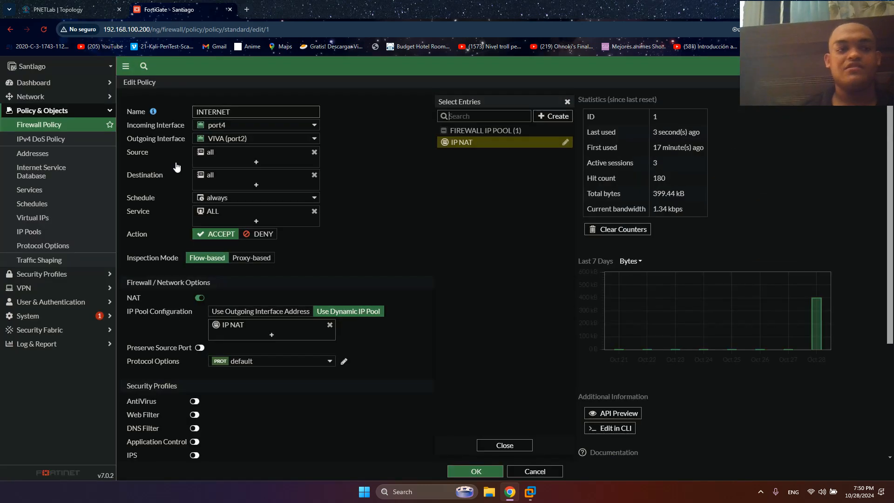
pyautogui.click(58, 98)
pyautogui.click(34, 83)
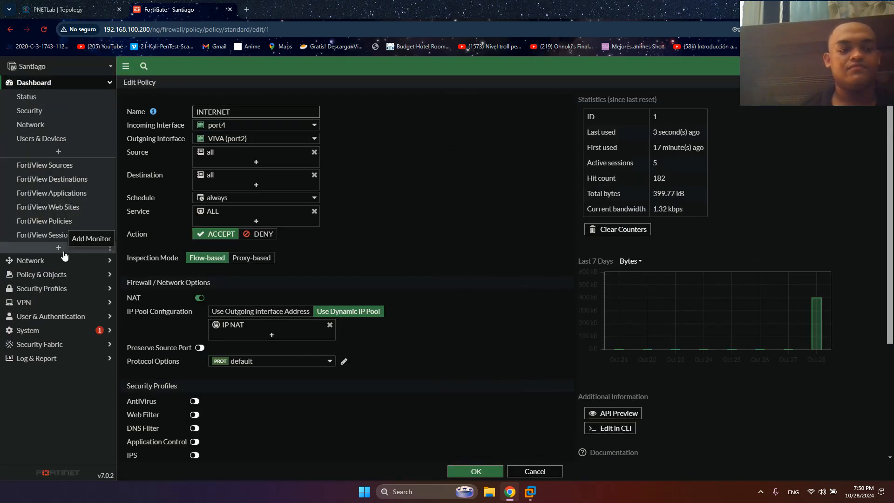
pyautogui.click(46, 234)
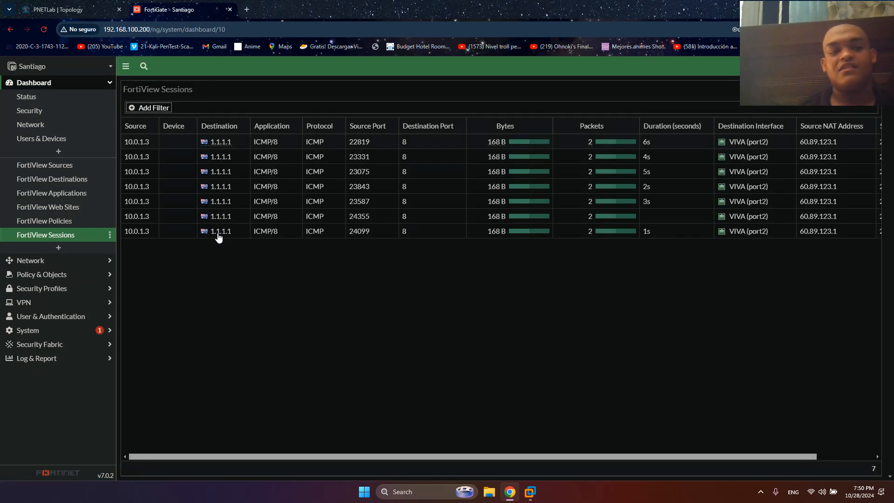
pyautogui.click(50, 222)
pyautogui.click(50, 239)
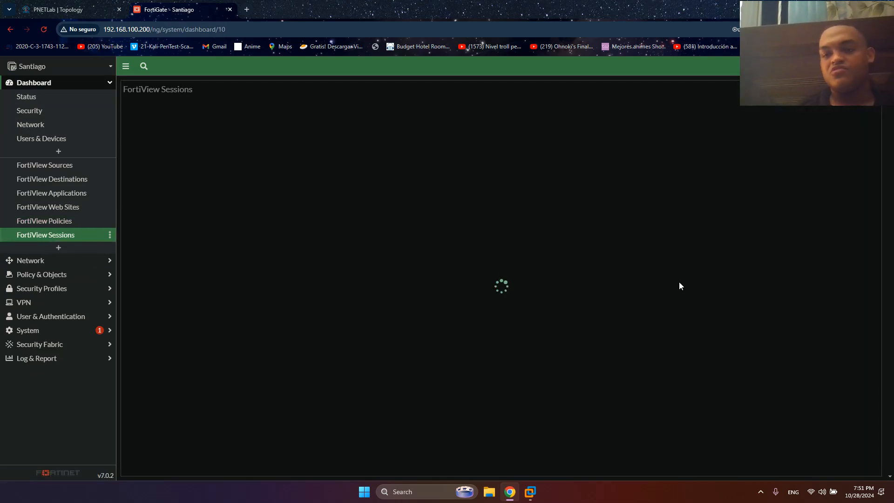
pyautogui.moveTo(703, 458); pyautogui.dragTo(760, 458)
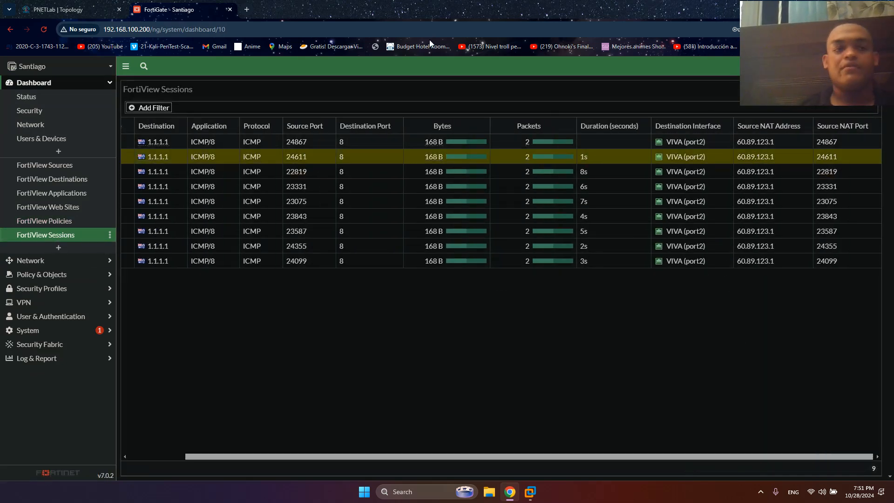
# - Open the STA1 node's console in the PNETLab topology and launch a terminal in it
pyautogui.click(125, 8)
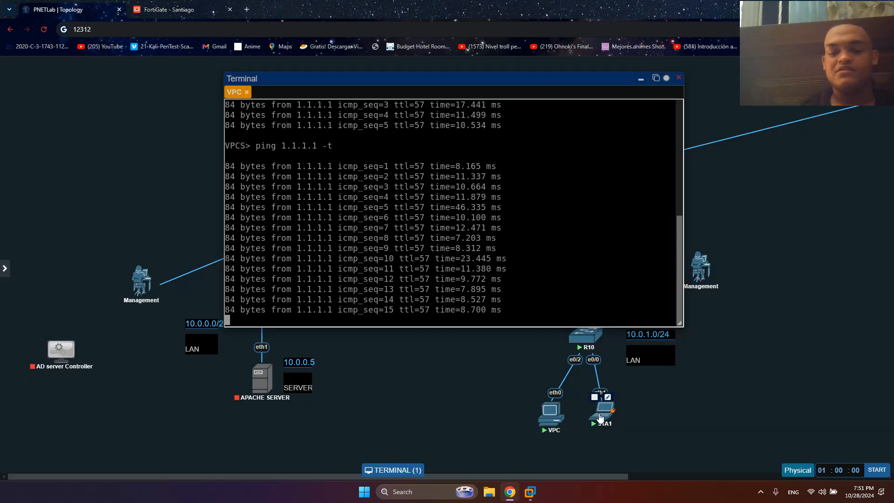
pyautogui.click(601, 418)
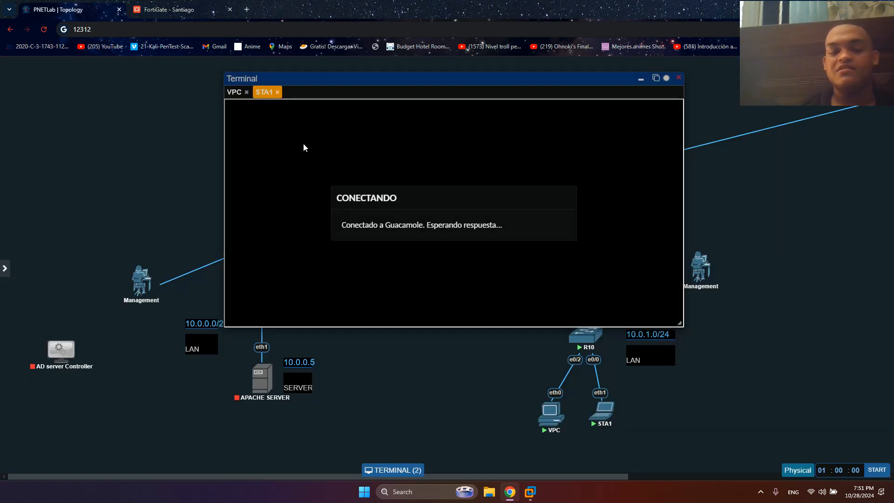
pyautogui.click(458, 282)
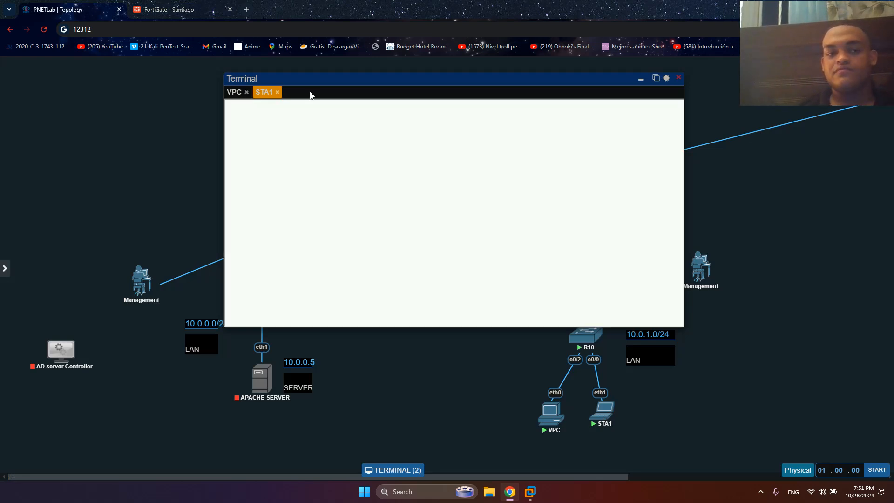
pyautogui.click(676, 106)
pyautogui.rightClick(476, 156)
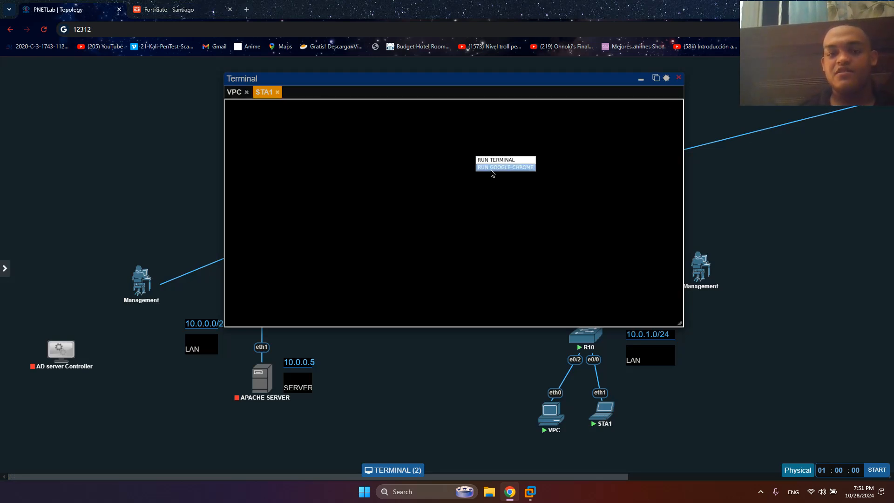
pyautogui.click(492, 169)
# - Ping 1.1.1.1 from STA1's terminal
pyautogui.write('ping1.1.1')
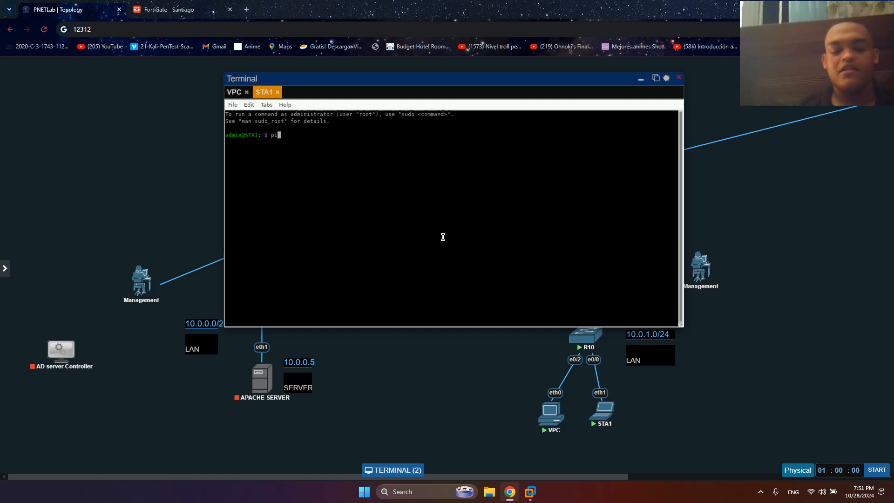
pyautogui.press('BackSpace')
pyautogui.press('BackSpace')
pyautogui.press('BackSpace')
pyautogui.press('BackSpace')
pyautogui.press('BackSpace')
pyautogui.write('1.1.1.1')
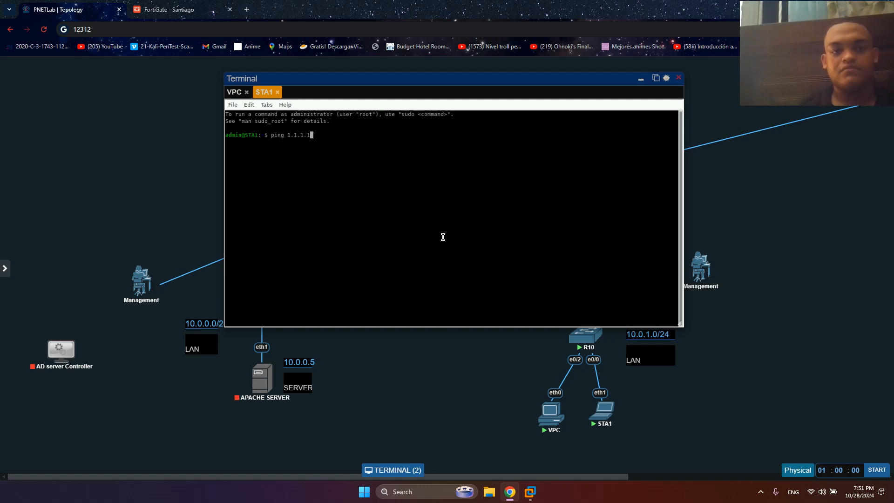
pyautogui.press('Return')
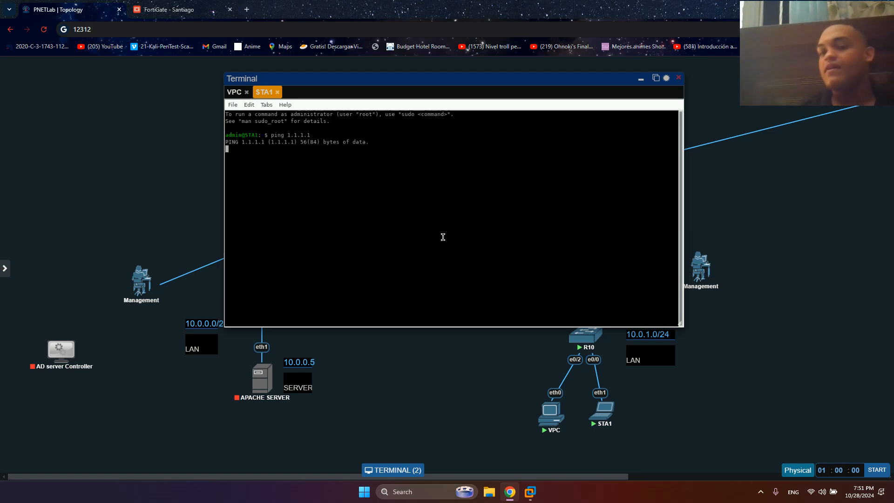
# - Compare STA1's ping output in PNETLab with the source NAT addresses in the FortiGate's FortiView Sessions
pyautogui.click(169, 9)
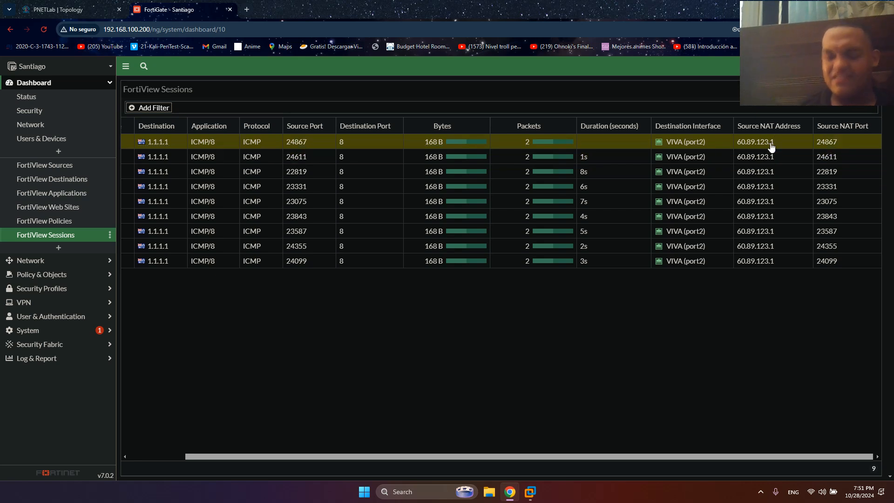
pyautogui.click(36, 3)
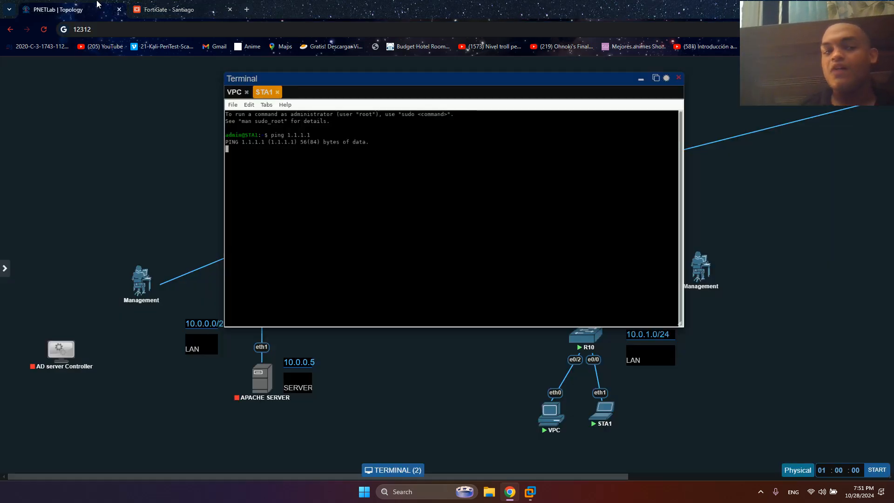
pyautogui.click(168, 8)
pyautogui.click(80, 5)
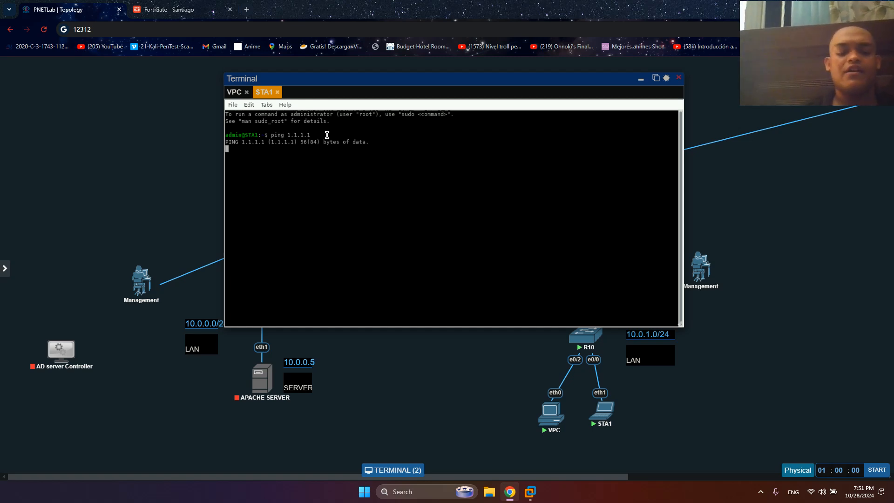
pyautogui.click(156, 3)
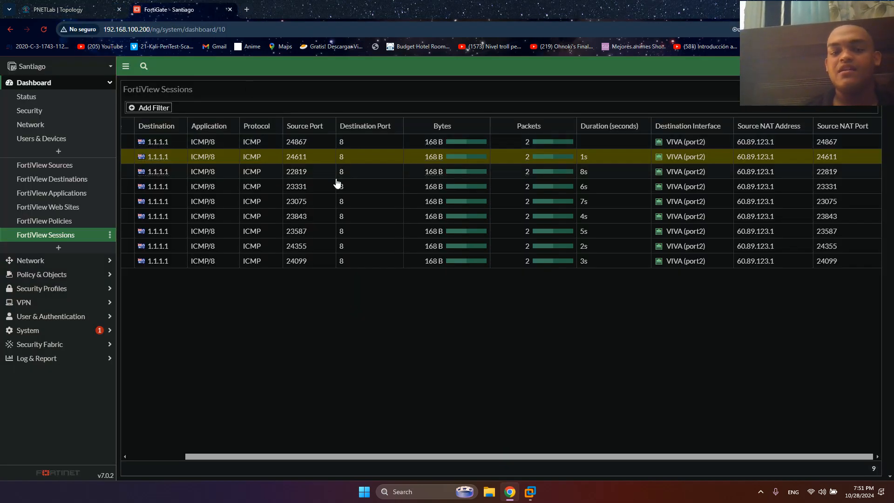
# - Stop the running pings on STA1 and the VPC in PNETLab
pyautogui.click(51, 10)
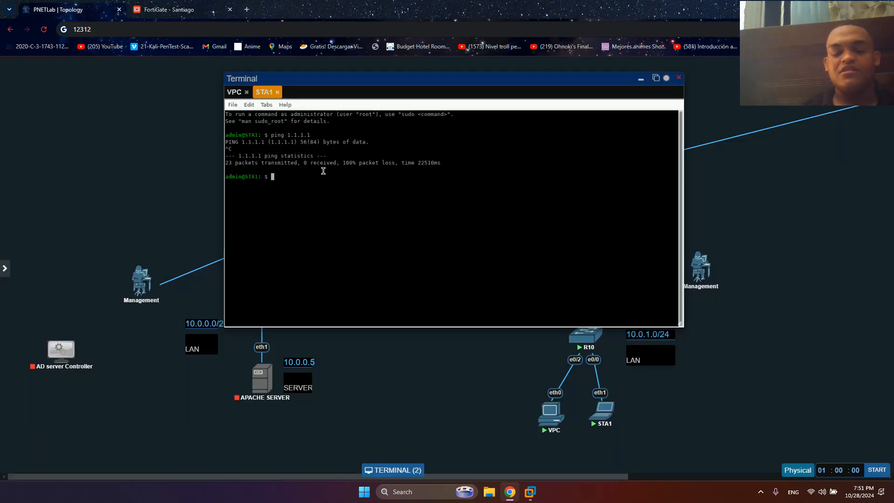
pyautogui.click(234, 92)
pyautogui.hotkey('ctrl', 'c')
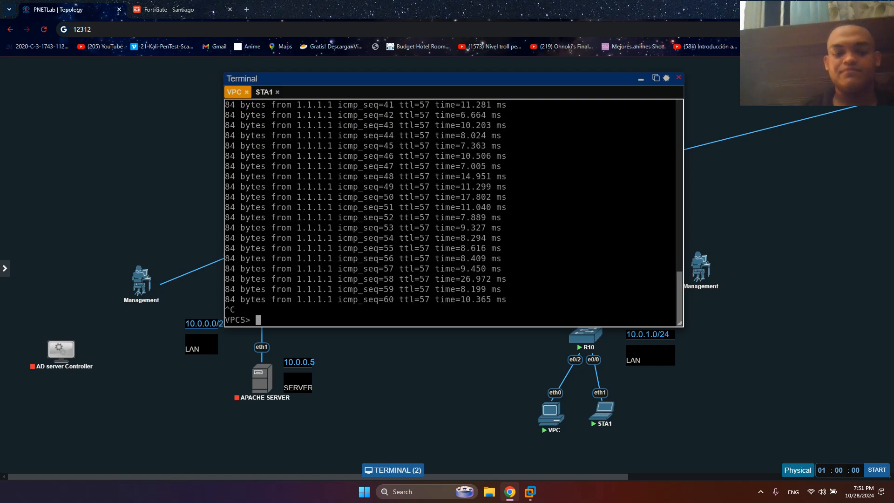
# - End all active sessions in FortiView Sessions on the FortiGate
pyautogui.click(170, 9)
pyautogui.rightClick(365, 232)
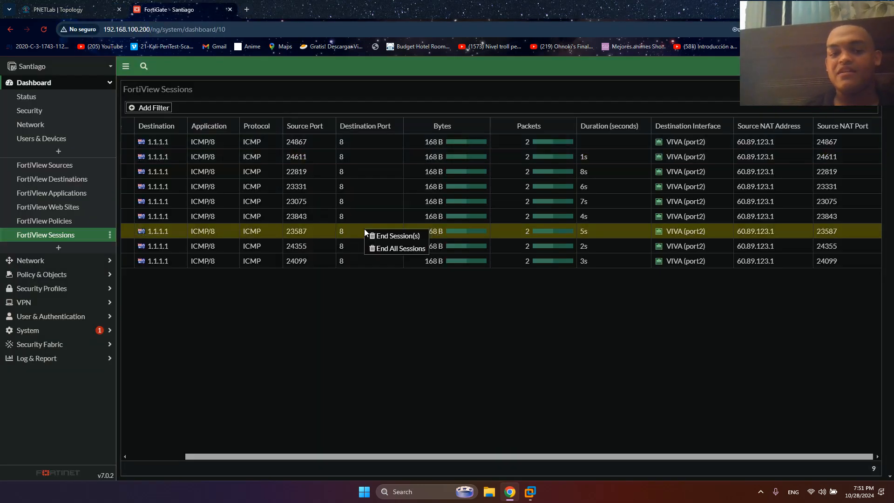
pyautogui.click(397, 249)
pyautogui.click(741, 473)
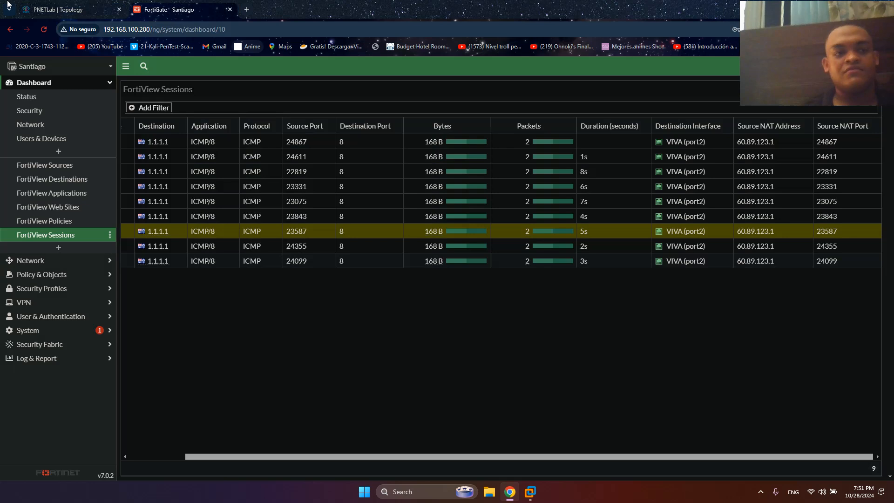
# - Rerun the ping to 1.1.1.1 from STA1 in PNETLab and inspect its output
pyautogui.click(9, 9)
pyautogui.click(56, 80)
pyautogui.click(263, 92)
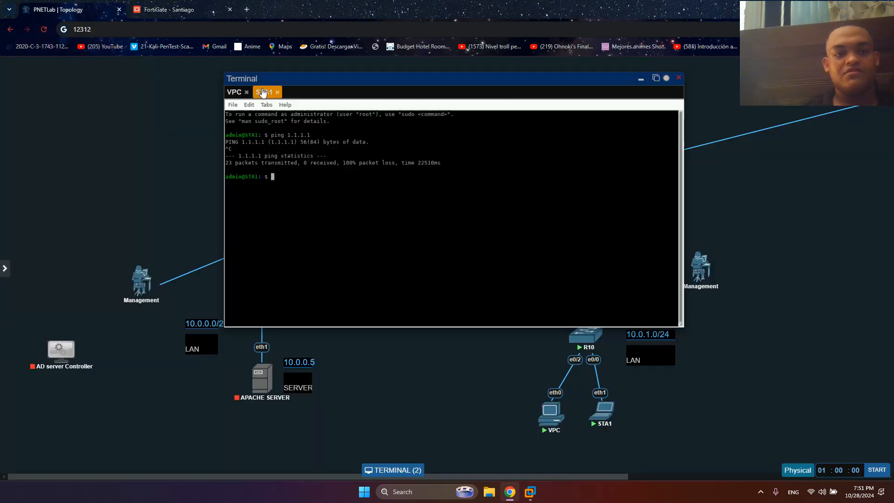
pyautogui.press('Up')
pyautogui.press('Return')
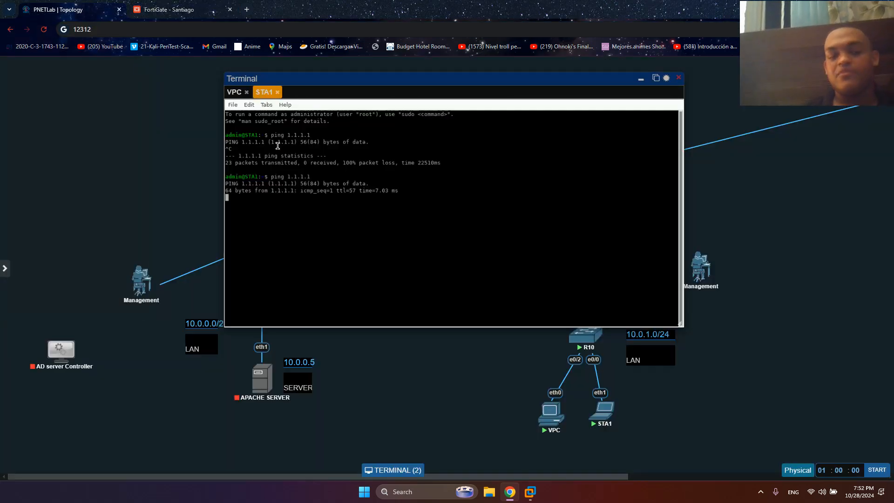
pyautogui.click(179, 4)
pyautogui.click(92, 4)
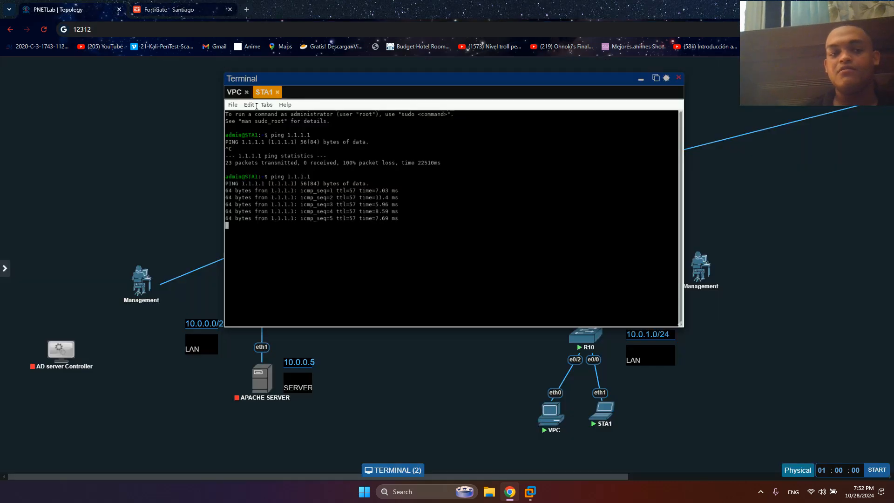
pyautogui.moveTo(413, 222); pyautogui.dragTo(312, 184)
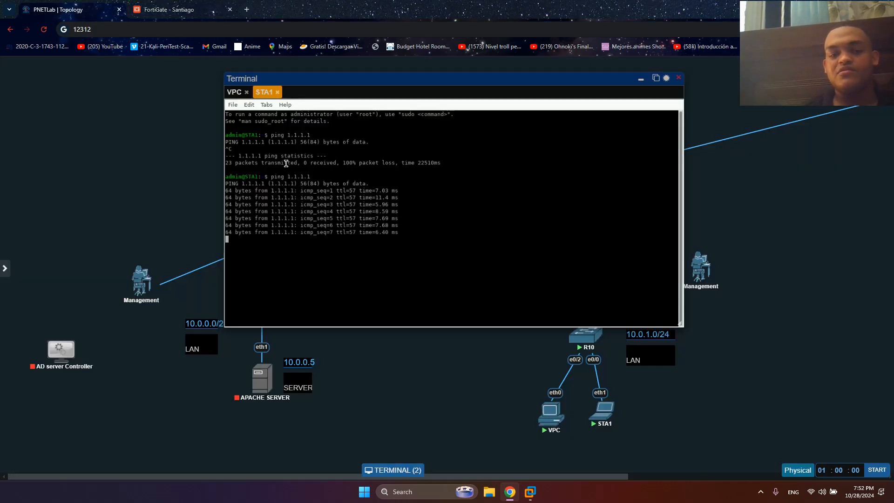
# - Rerun ping 1.1.1.1 -t from the VPC and compare its output with STA1's
pyautogui.click(235, 96)
pyautogui.press('Up')
pyautogui.press('Return')
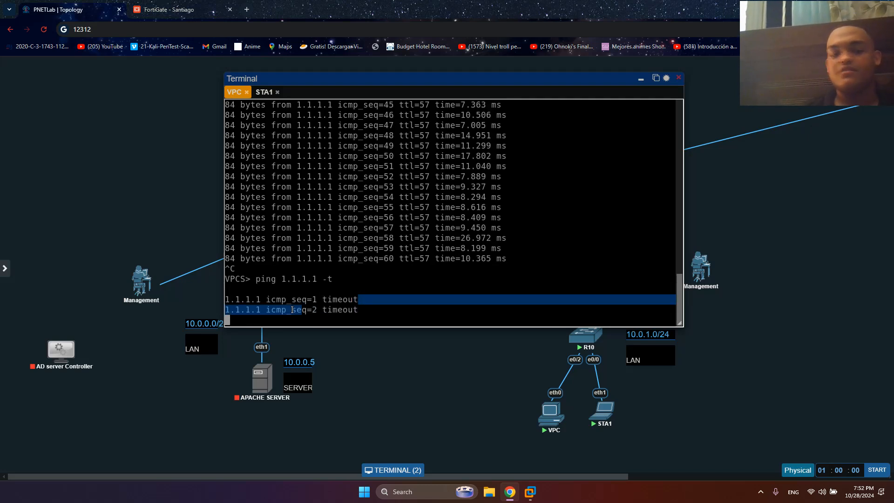
pyautogui.click(151, 7)
pyautogui.click(104, 9)
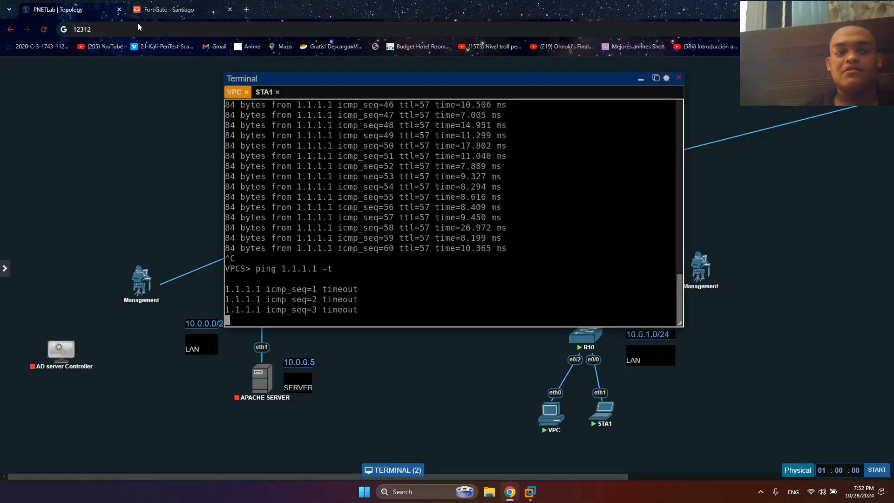
pyautogui.click(264, 92)
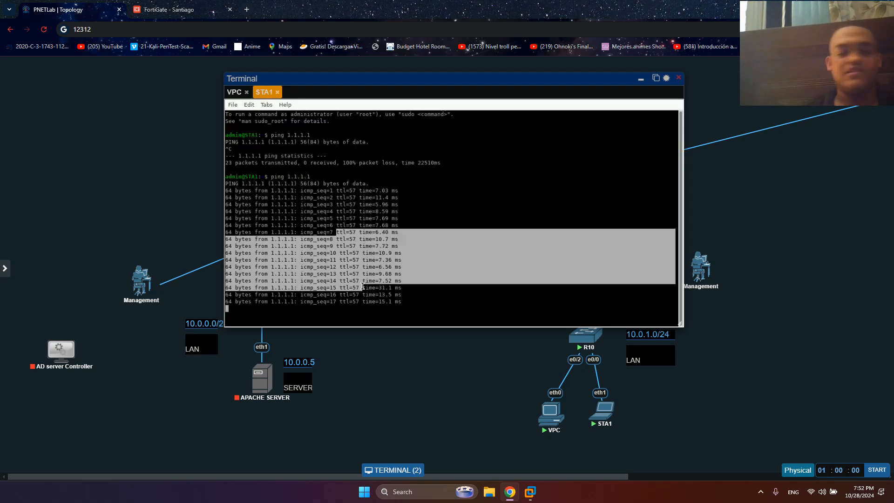
# - Switch to the FortiGate and open the INTERNET firewall policy for editing
pyautogui.click(189, 6)
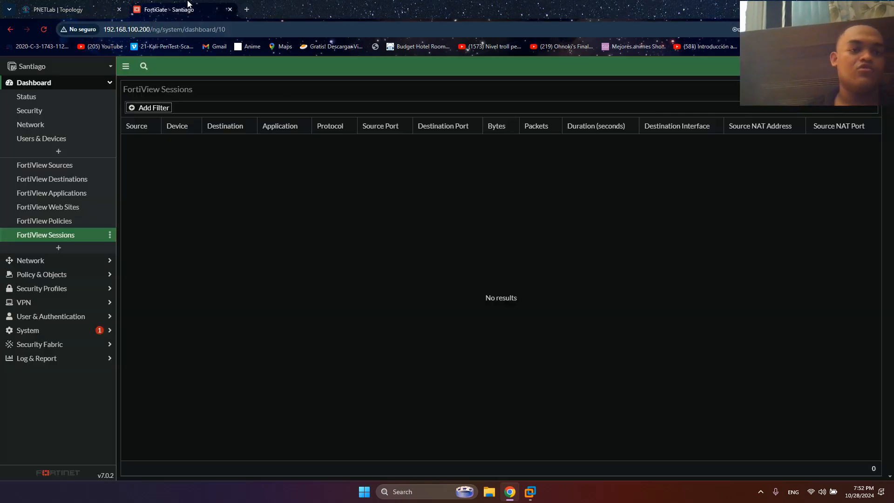
pyautogui.click(72, 261)
pyautogui.click(67, 266)
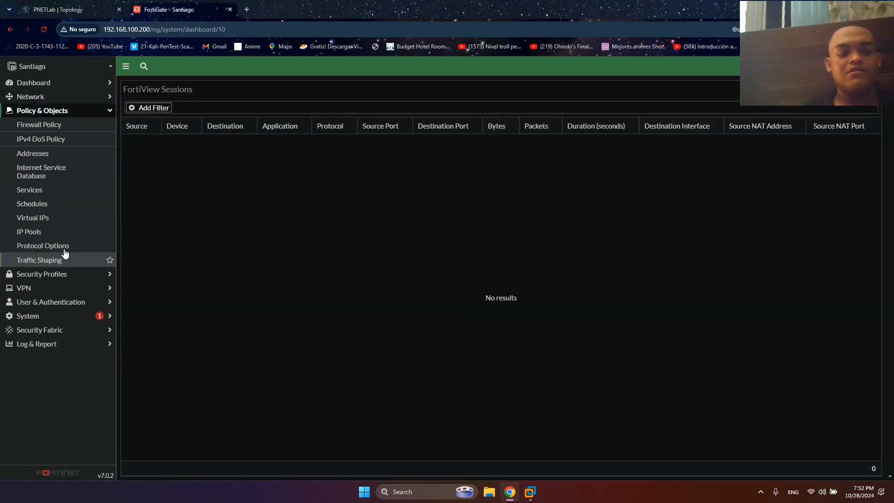
pyautogui.click(37, 125)
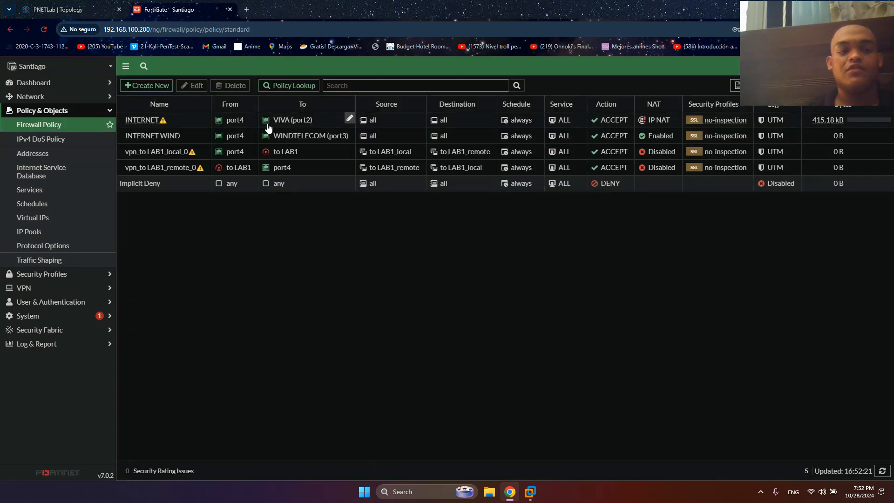
pyautogui.doubleClick(270, 120)
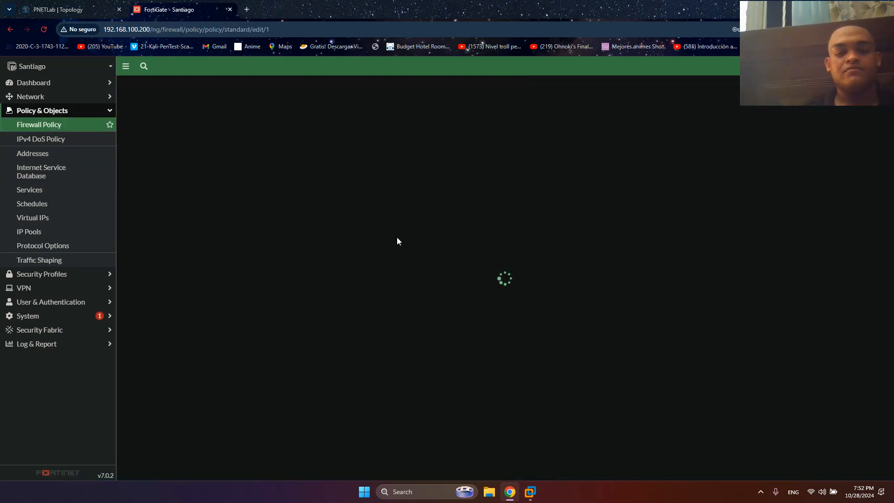
# - Set the IP NAT pool's external IP range to 60.89.123.5-60.89.123.10 and save the pool
pyautogui.click(275, 326)
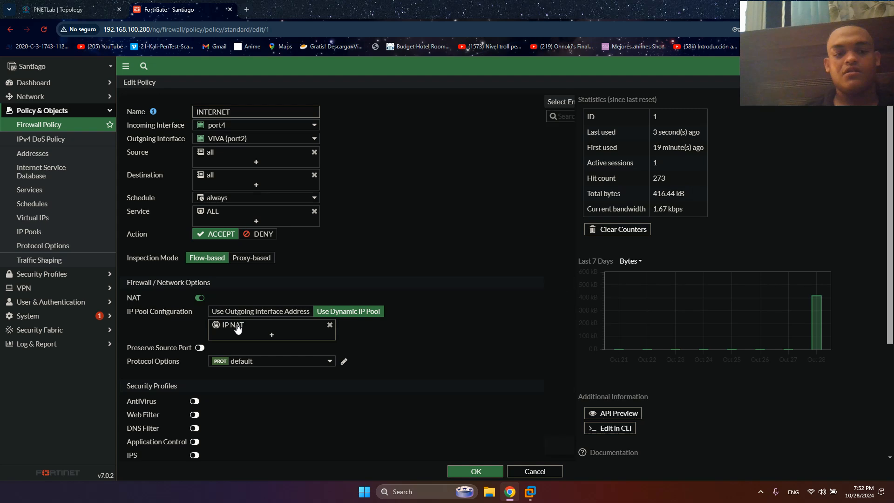
pyautogui.click(363, 309)
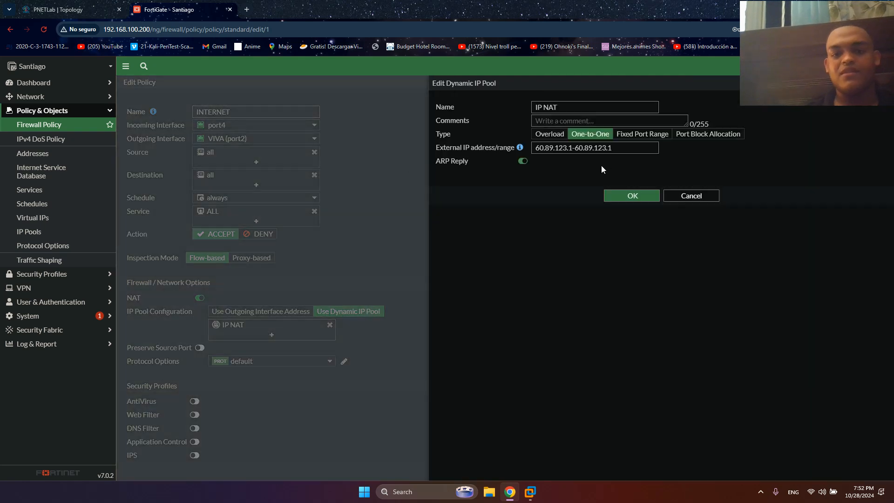
pyautogui.click(614, 151)
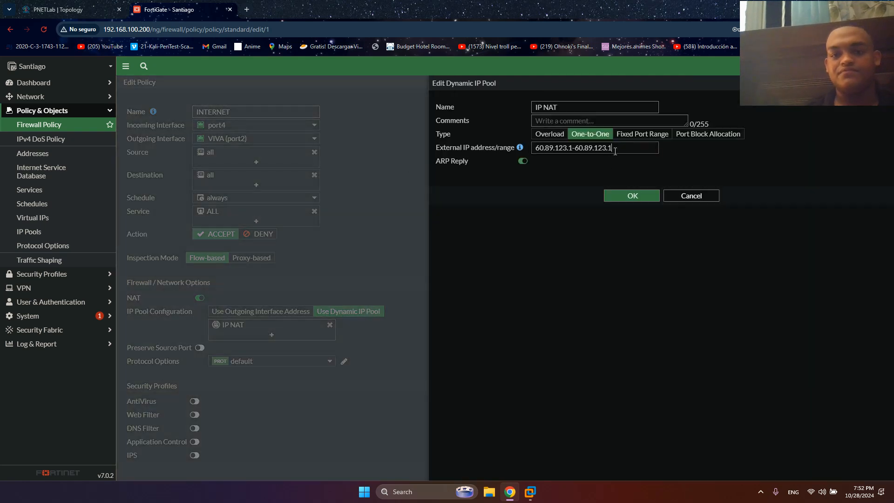
pyautogui.click(573, 151)
pyautogui.press('BackSpace')
pyautogui.write('5-6')
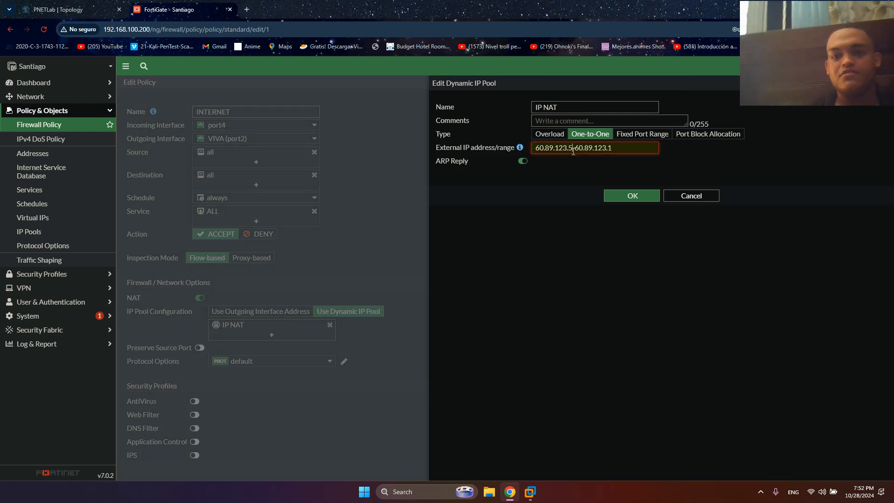
pyautogui.write('0')
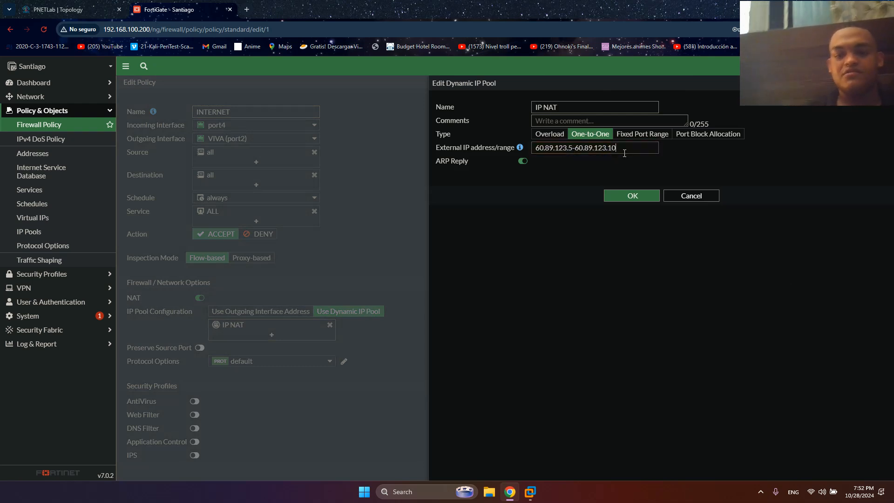
pyautogui.click(632, 195)
# - Switch to PNETLab, reopen the VPC's terminal session and rerun ping 1.1.1.1 -t
pyautogui.hotkey('ctrl', 'shift', 'Tab')
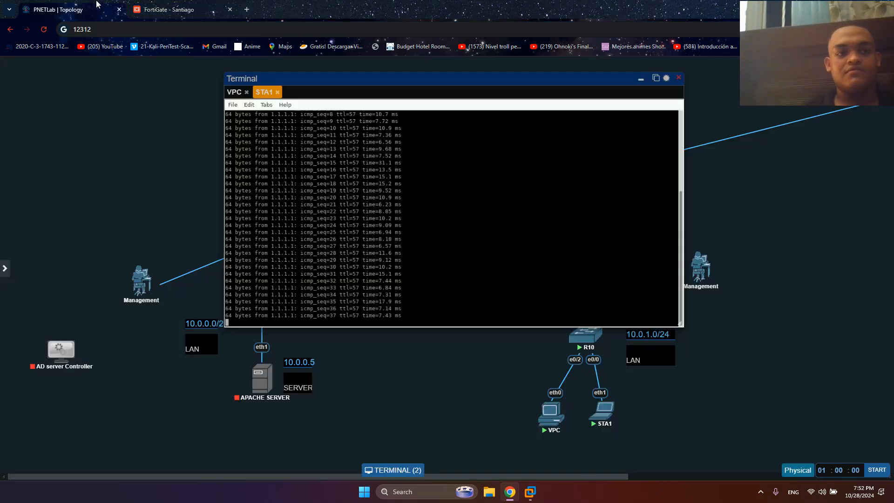
pyautogui.click(246, 92)
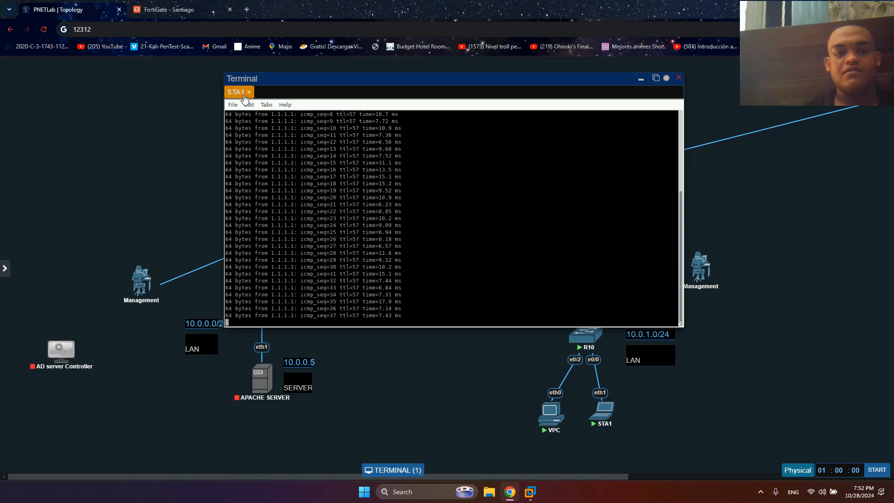
pyautogui.click(550, 413)
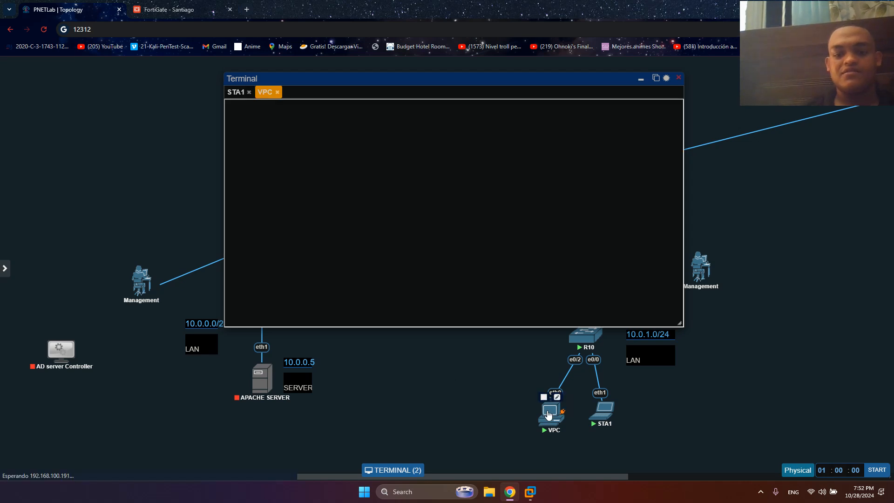
pyautogui.press('Up')
pyautogui.press('Return')
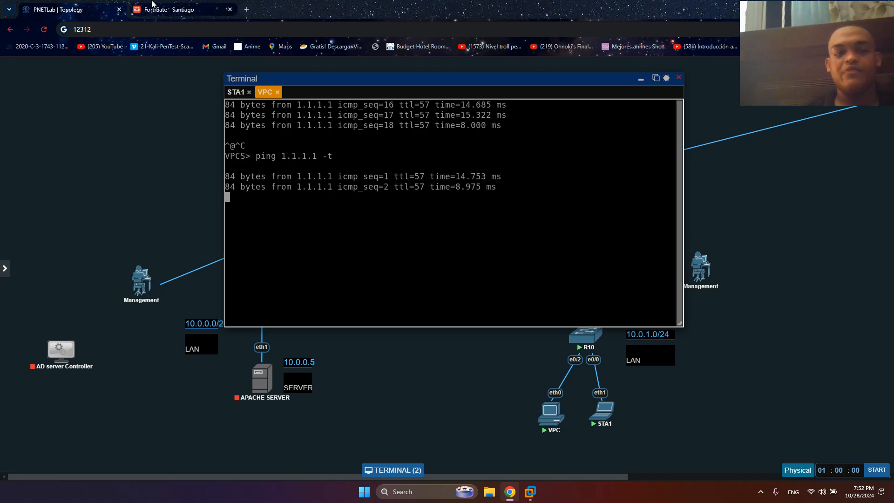
# - Open FortiView Sessions on the FortiGate and inspect the source NAT addresses of the ping sessions
pyautogui.click(152, 5)
pyautogui.click(64, 96)
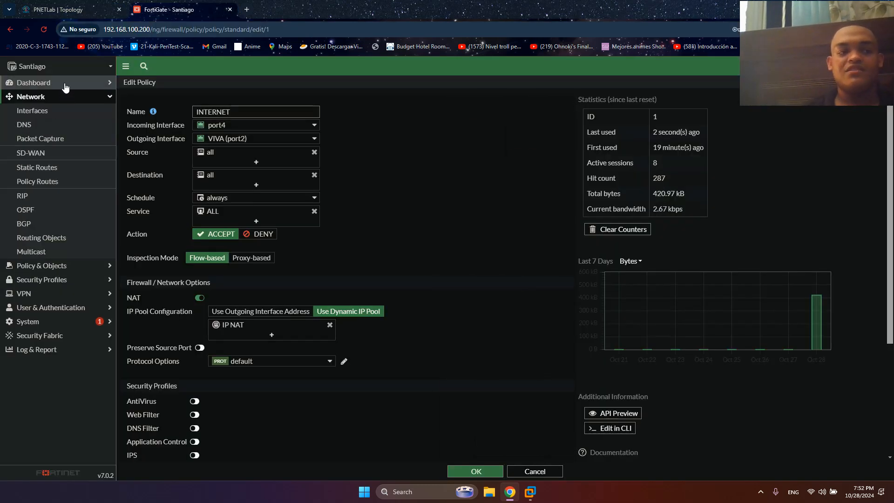
pyautogui.click(65, 84)
pyautogui.click(48, 235)
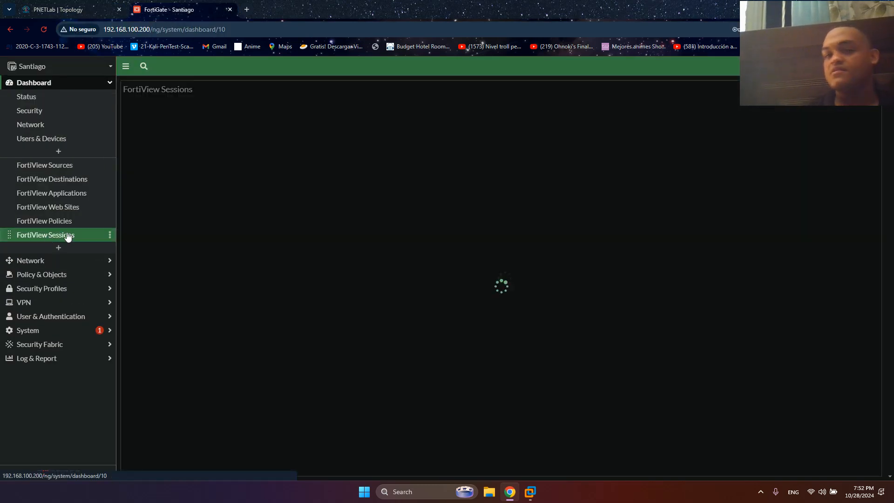
pyautogui.moveTo(546, 451); pyautogui.dragTo(603, 453)
pyautogui.click(775, 295)
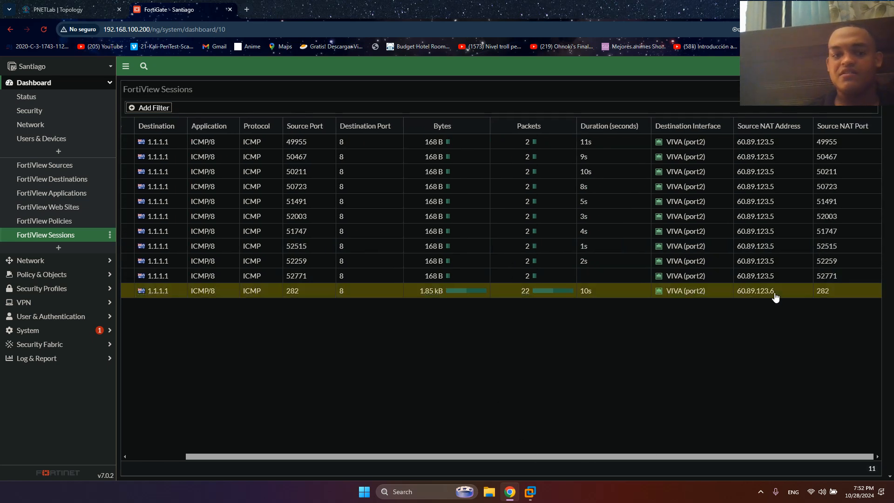
# - Reload FortiView Sessions and compare the source NAT addresses used by the VPC and STA1 sessions
pyautogui.click(65, 224)
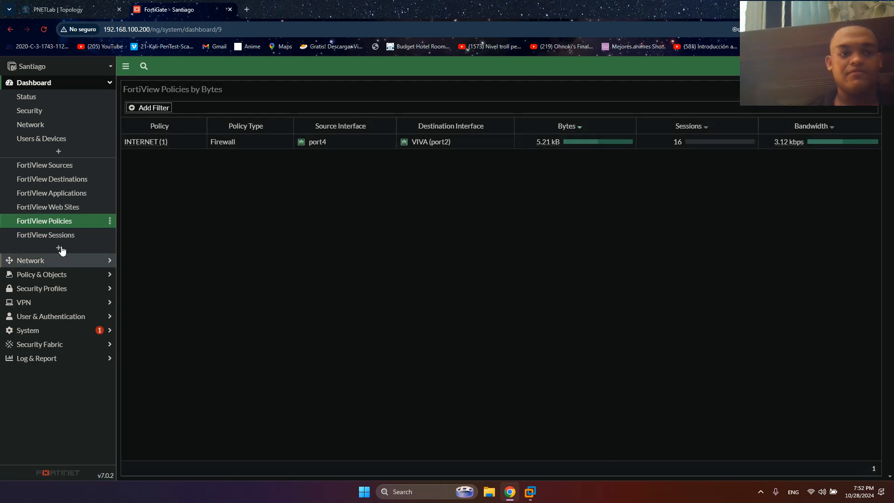
pyautogui.click(27, 234)
pyautogui.moveTo(544, 501)
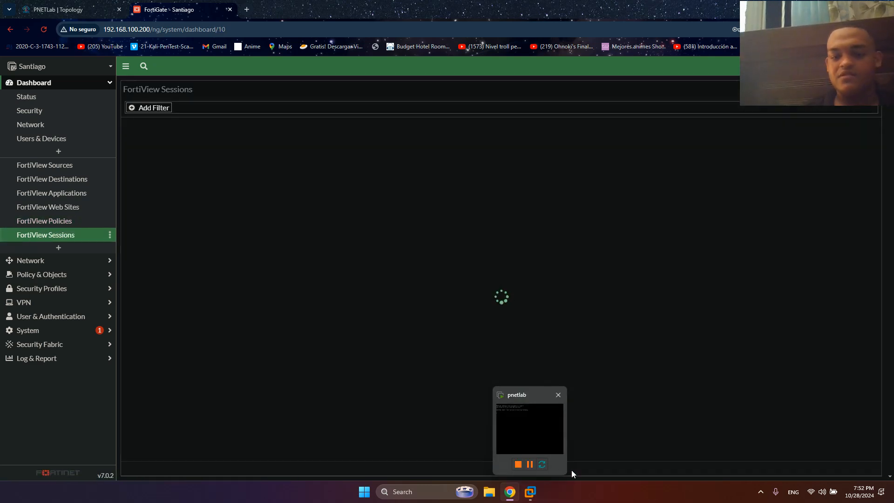
pyautogui.moveTo(619, 457); pyautogui.dragTo(713, 450)
pyautogui.click(766, 409)
pyautogui.click(771, 427)
# - Stop the running pings on the VPC and STA1 in PNETLab
pyautogui.hotkey('ctrl', 'Tab')
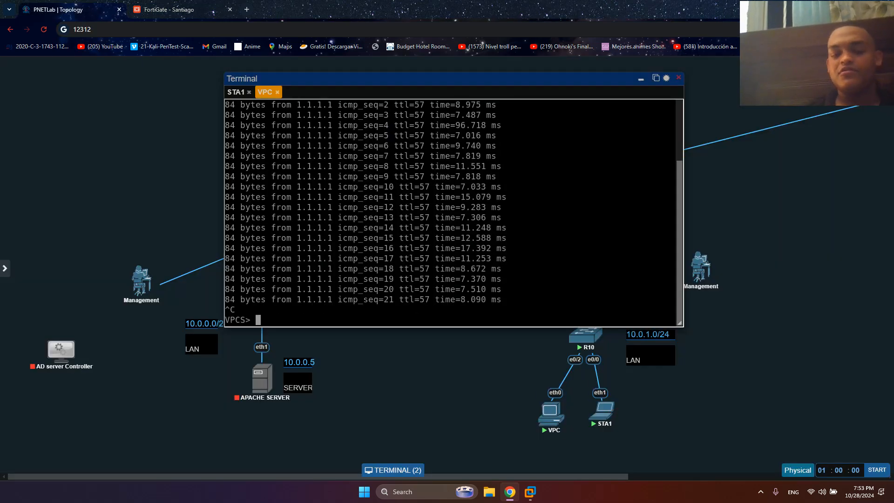
pyautogui.click(238, 93)
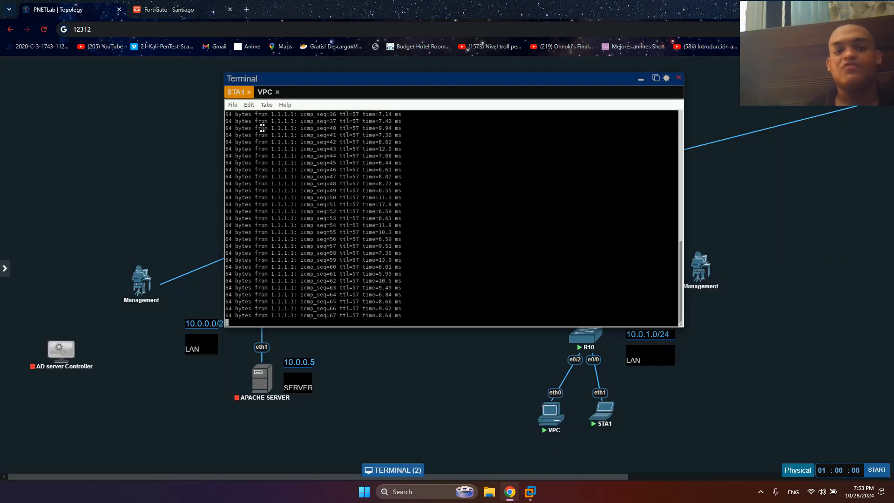
pyautogui.doubleClick(331, 239)
pyautogui.hotkey('ctrl', 'c')
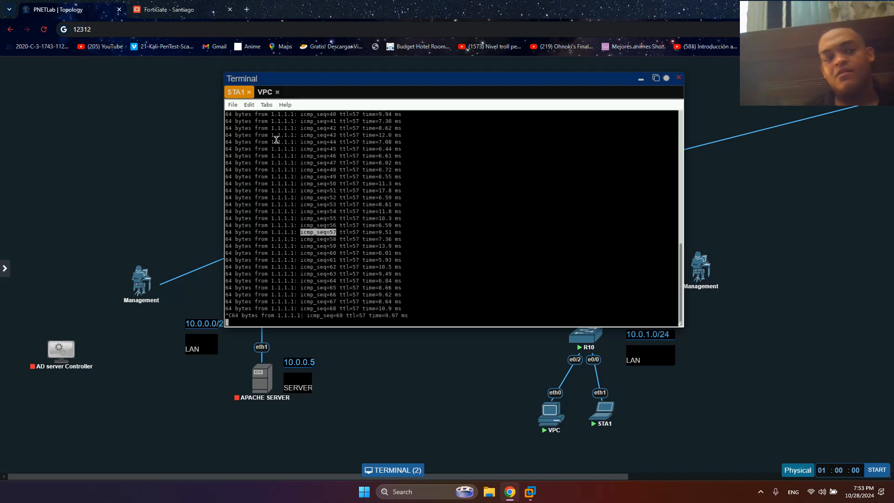
# - Return to the FortiGate's firewall policies and reopen the INTERNET policy for editing
pyautogui.click(150, 6)
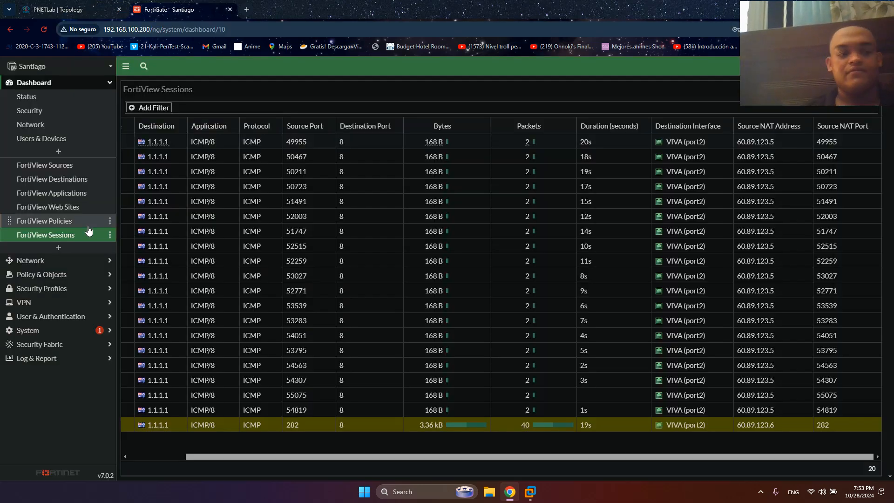
pyautogui.click(84, 262)
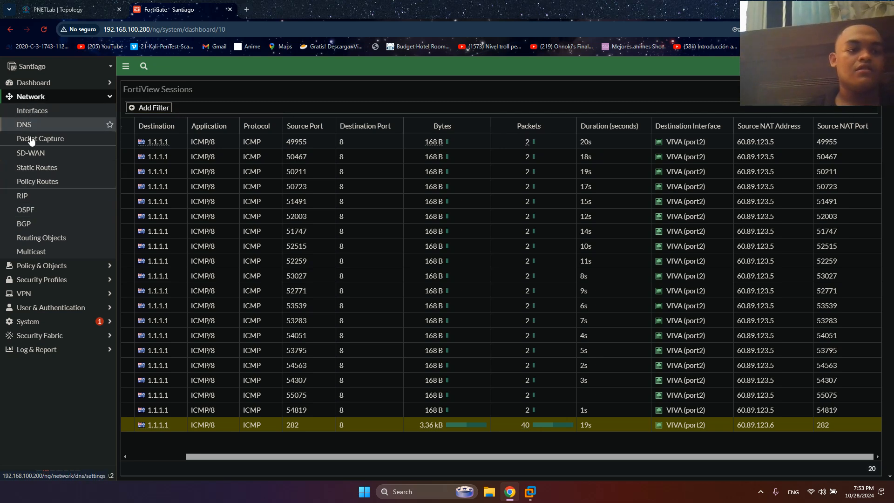
pyautogui.click(41, 265)
pyautogui.click(39, 124)
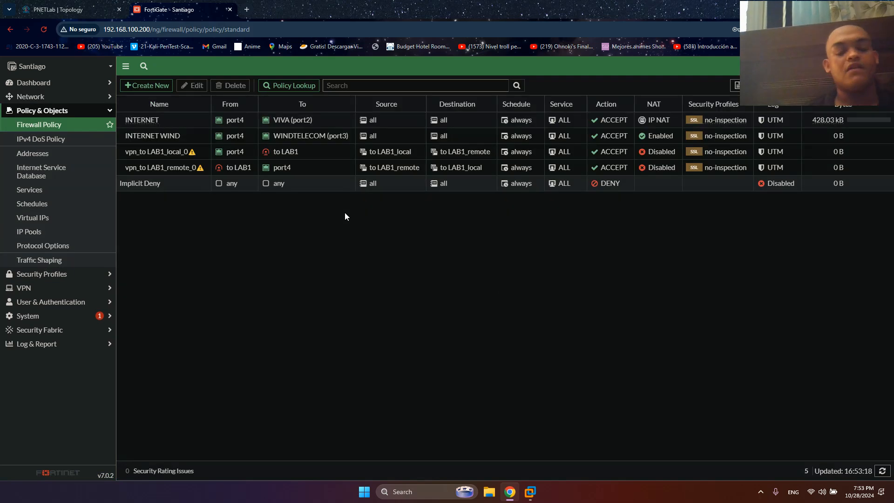
pyautogui.doubleClick(198, 121)
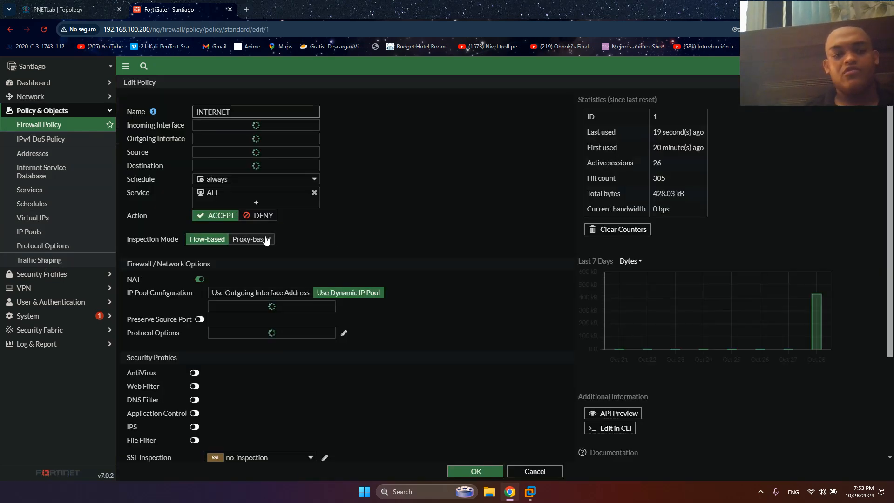
# - Open the policy's IP NAT pool for editing and change its type to Fixed Port Range
pyautogui.click(231, 329)
pyautogui.moveTo(231, 329)
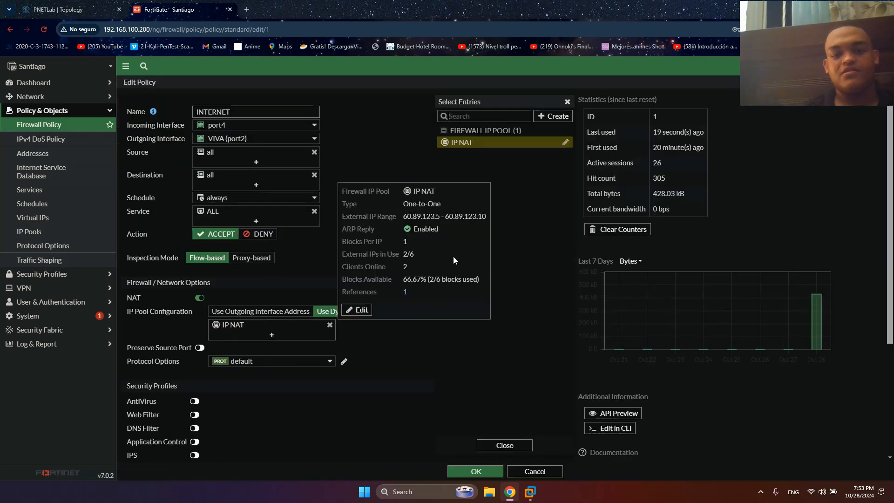
pyautogui.click(364, 309)
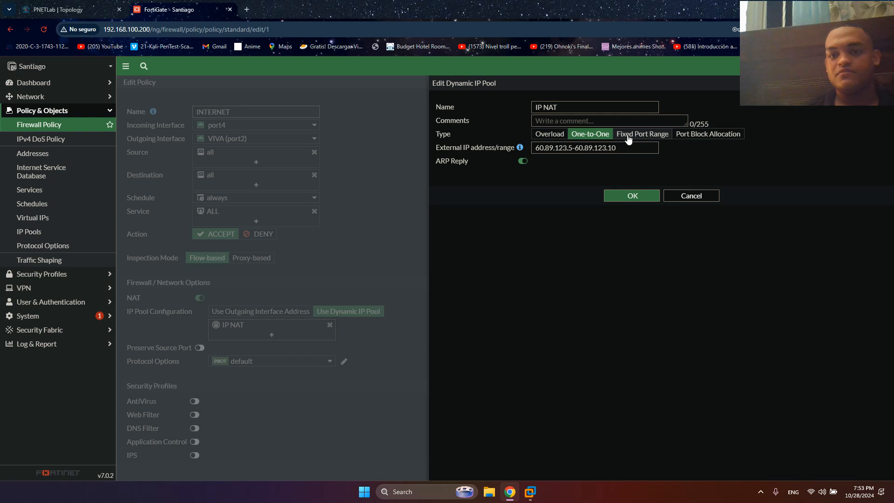
pyautogui.click(629, 136)
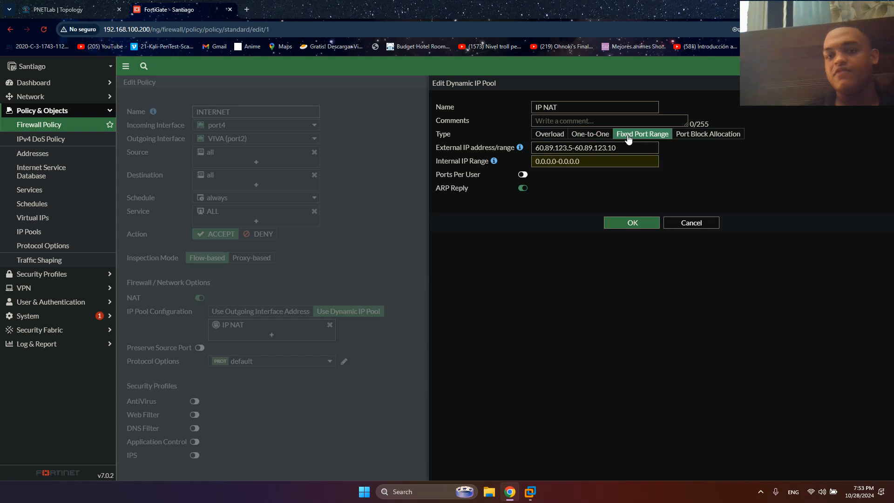
pyautogui.click(559, 136)
pyautogui.click(653, 134)
# - Replace the pool's default internal IP range with the start of an address, "10."
pyautogui.moveTo(581, 161); pyautogui.dragTo(535, 162)
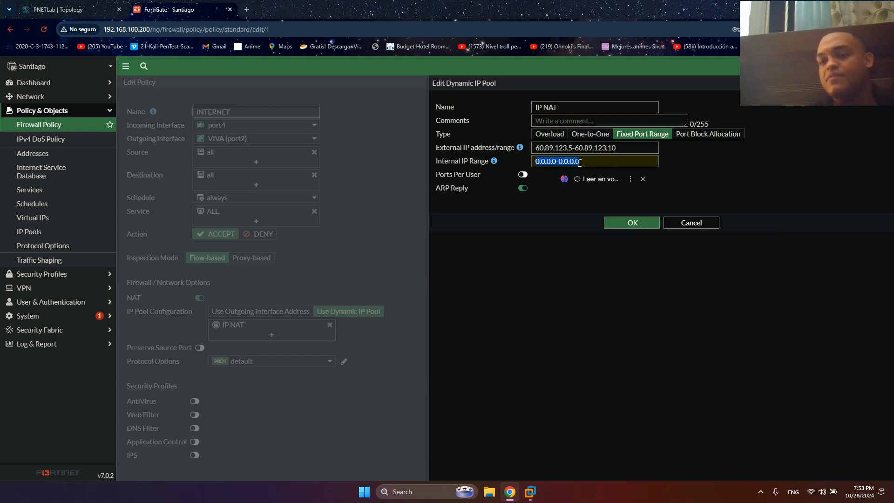
pyautogui.tripleClick(625, 147)
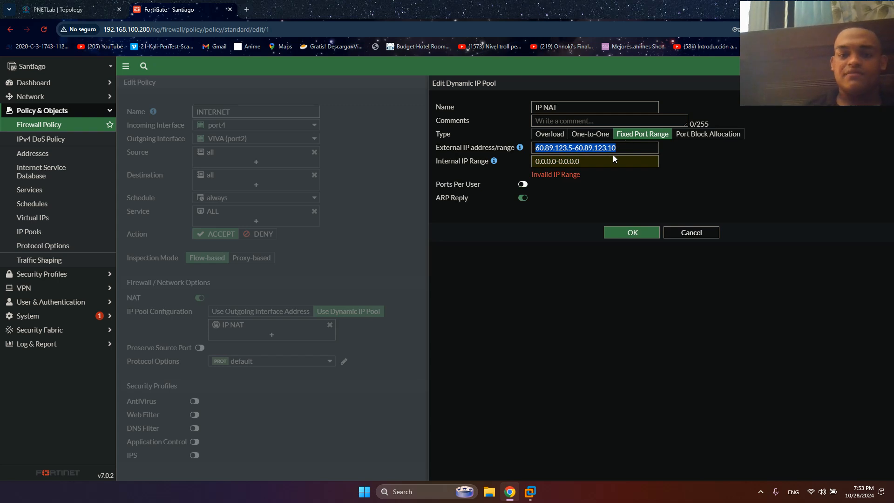
pyautogui.tripleClick(612, 158)
pyautogui.write('10')
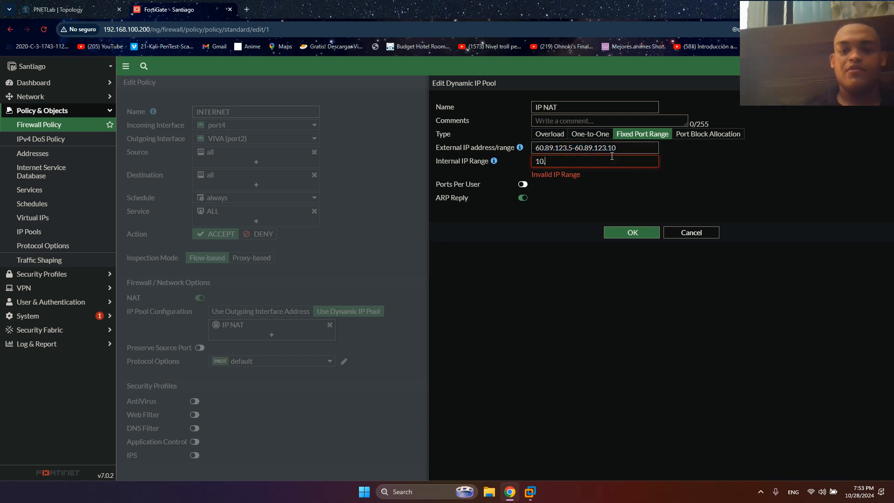
# - Run ifconfig on STA1 in PNETLab to look up its LAN IP address
pyautogui.click(66, 9)
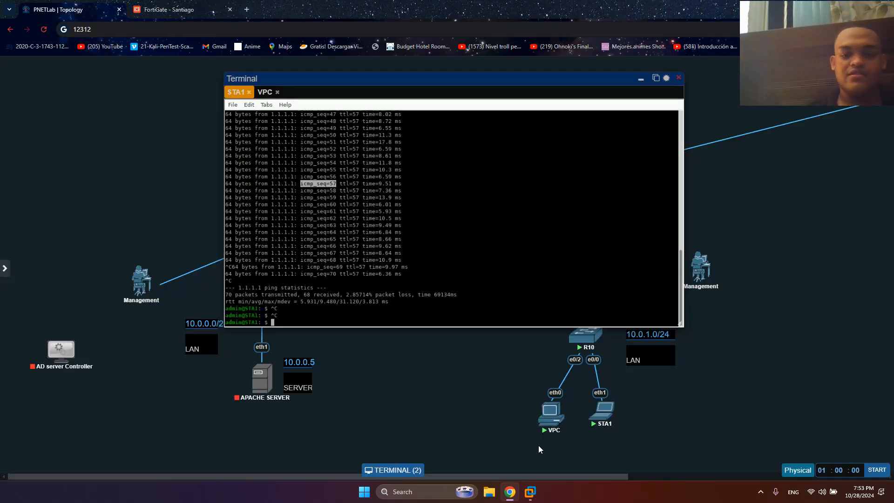
pyautogui.write('ifconfig')
pyautogui.press('Return')
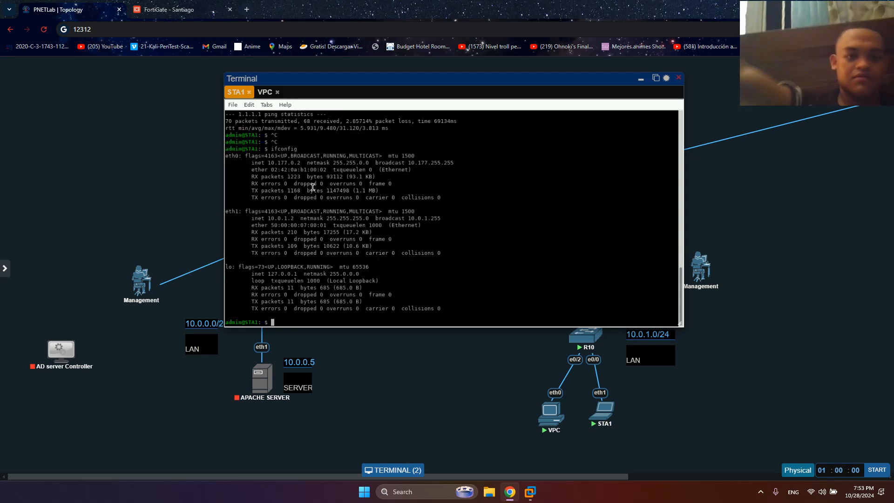
# - Return to the FortiGate pool settings and complete the internal IP range as 10.0.1.2-10.0.1.2
pyautogui.click(173, 4)
pyautogui.press('BackSpace')
pyautogui.write('1.2')
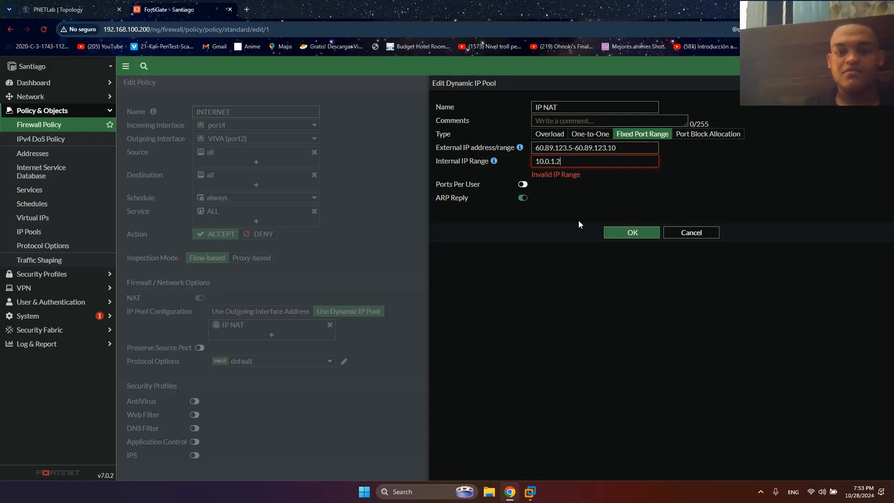
pyautogui.write('-10.0.1.2')
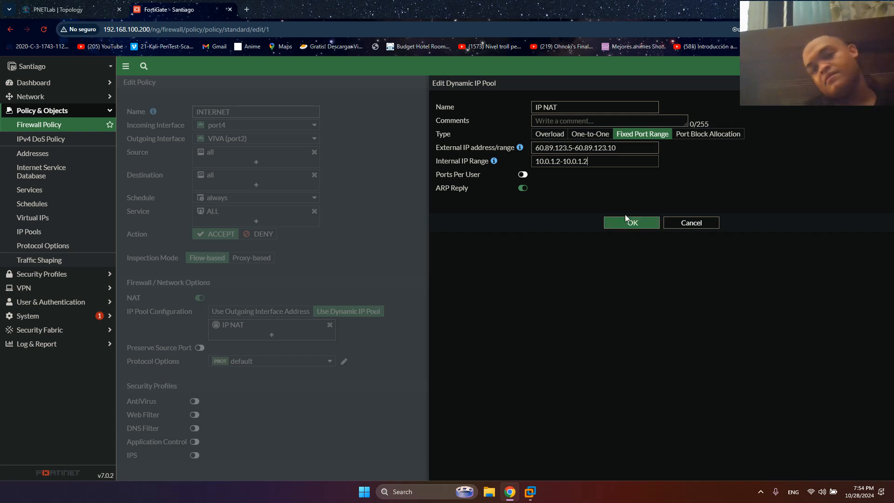
# - Compare the pool's internal IP range with STA1's eth1 address in PNETLab and return to the FortiGate pool settings
pyautogui.moveTo(601, 161); pyautogui.dragTo(532, 161)
pyautogui.hotkey('ctrl', 'shift', 'Tab')
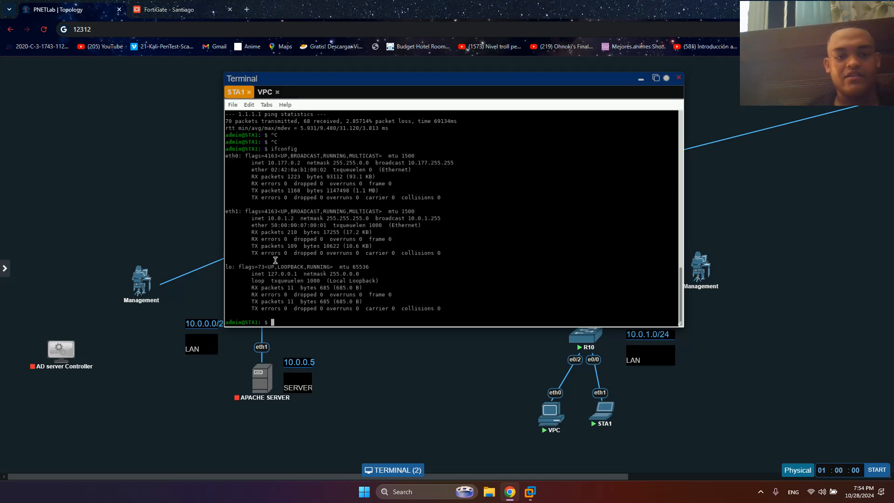
pyautogui.moveTo(268, 218); pyautogui.dragTo(295, 225)
pyautogui.click(188, 4)
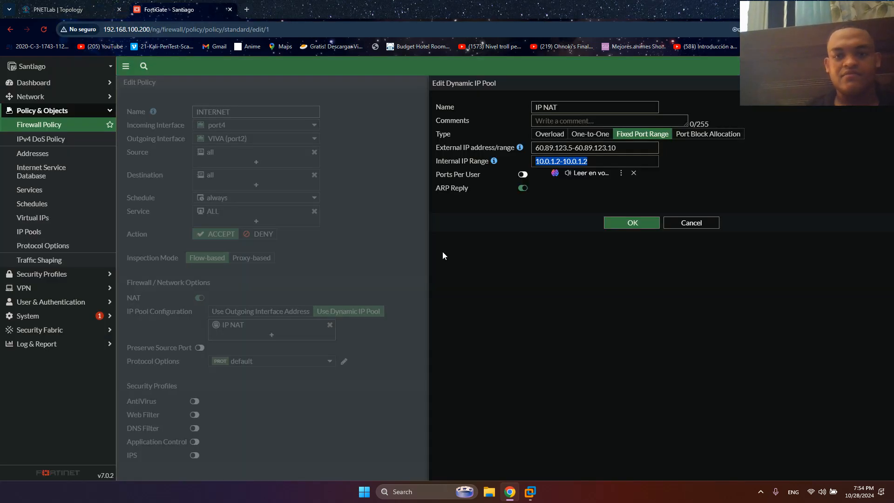
# - Leave Ports Per User disabled and save both the fixed port range pool and the INTERNET policy
pyautogui.click(522, 174)
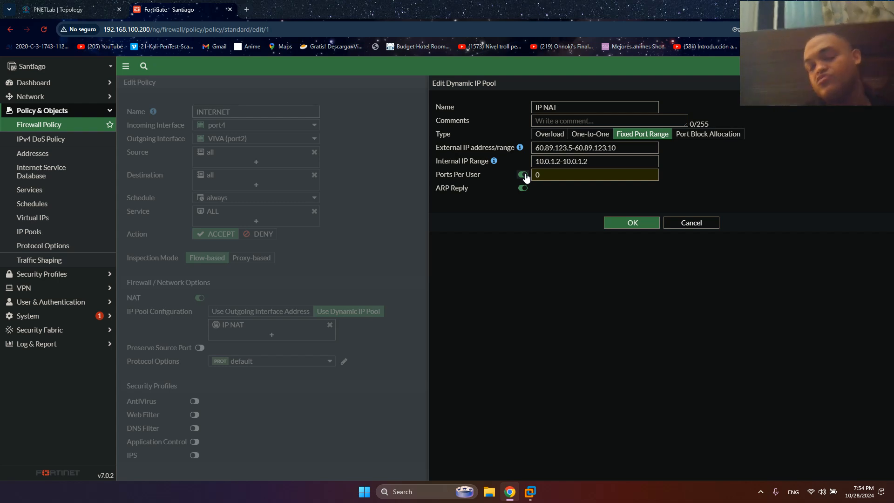
pyautogui.click(523, 175)
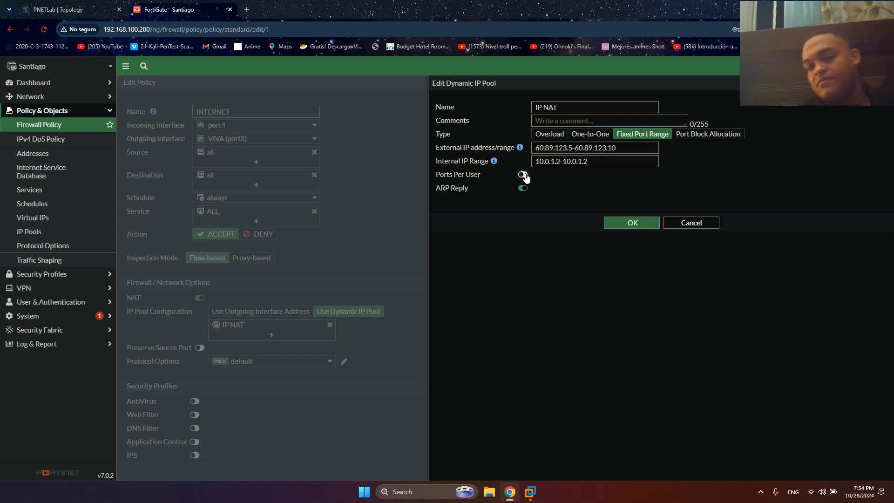
pyautogui.click(632, 223)
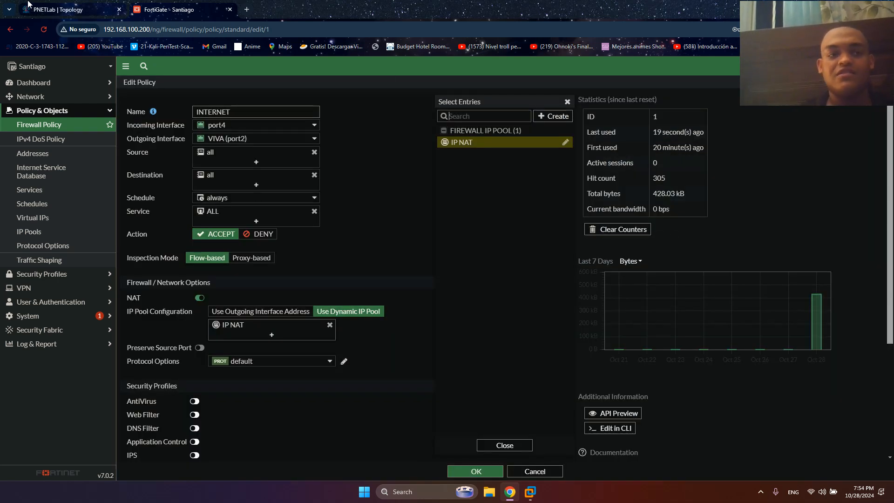
pyautogui.click(457, 470)
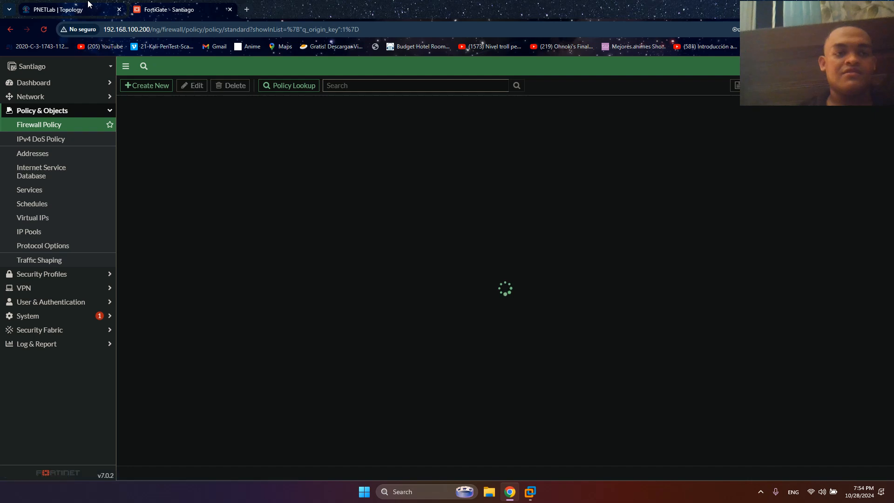
# - Switch to PNETLab, rerun ifconfig on STA1 and start a ping to 1.1.1.1 from it
pyautogui.click(89, 5)
pyautogui.click(351, 235)
pyautogui.press('Up')
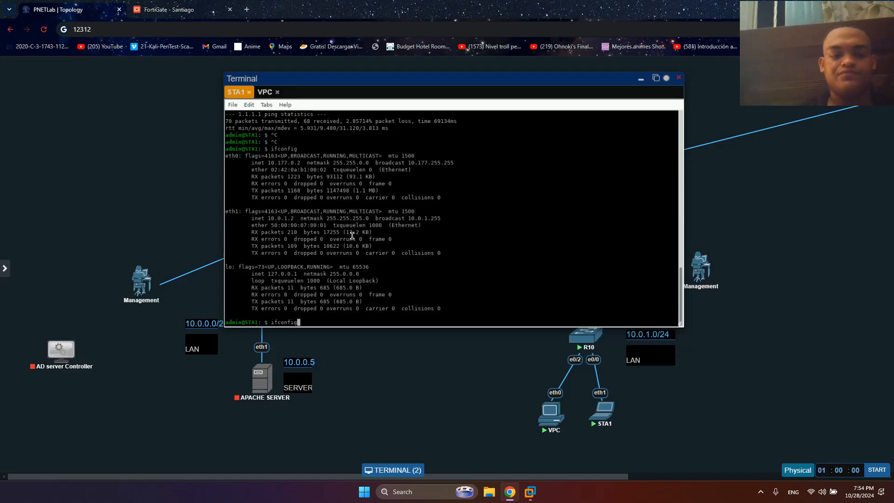
pyautogui.press('Up')
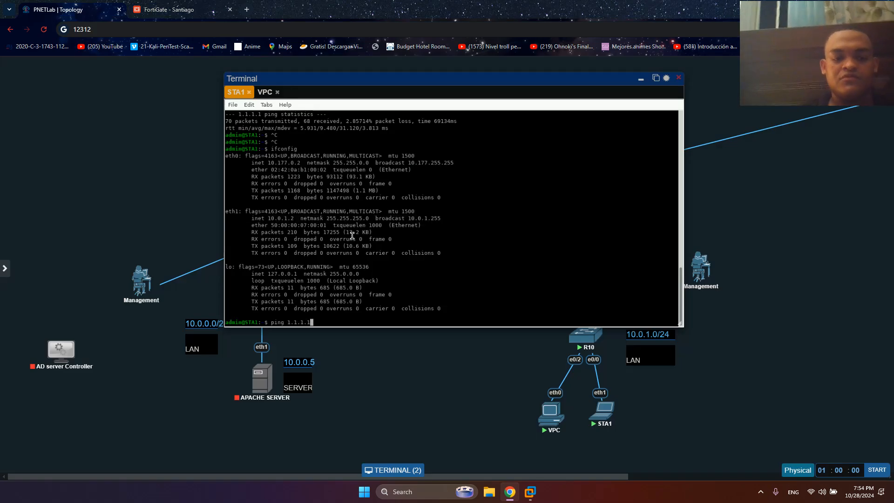
pyautogui.press('Down')
pyautogui.press('Down')
pyautogui.press('Up')
pyautogui.press('Return')
pyautogui.press('Up')
pyautogui.press('Up')
pyautogui.press('Return')
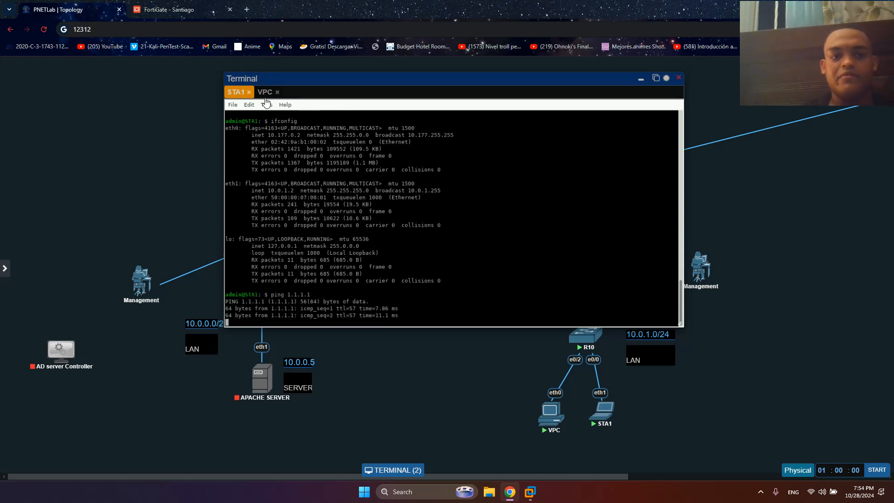
# - Test connectivity from the VPC with a continuous ping to 1.1.1.1 and stop the ping
pyautogui.click(265, 97)
pyautogui.press('Up')
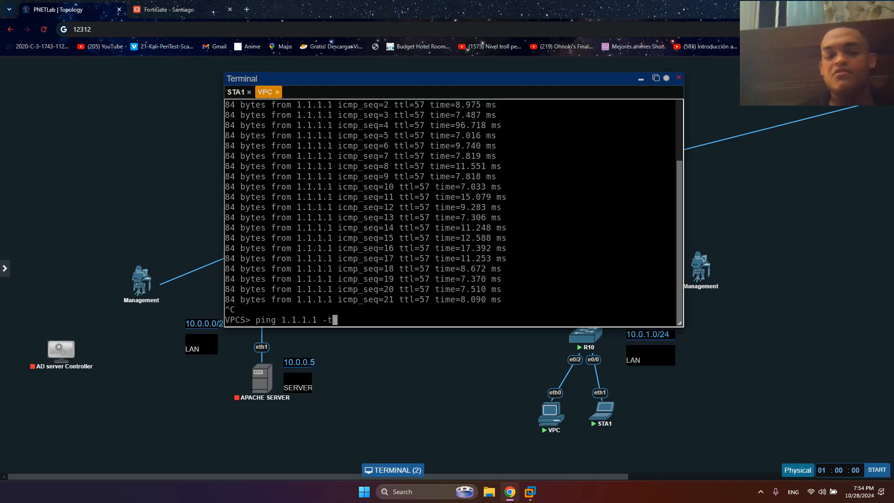
pyautogui.press('Return')
pyautogui.click(168, 9)
pyautogui.click(100, 6)
pyautogui.click(177, 10)
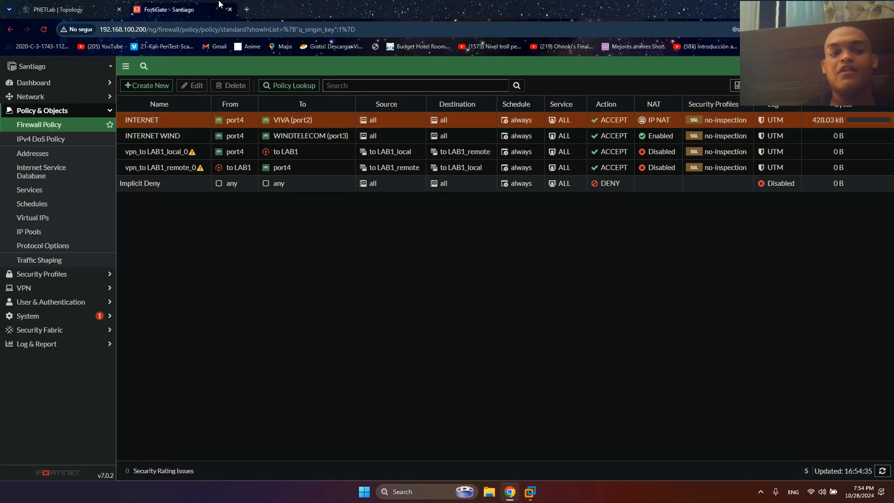
pyautogui.doubleClick(143, 128)
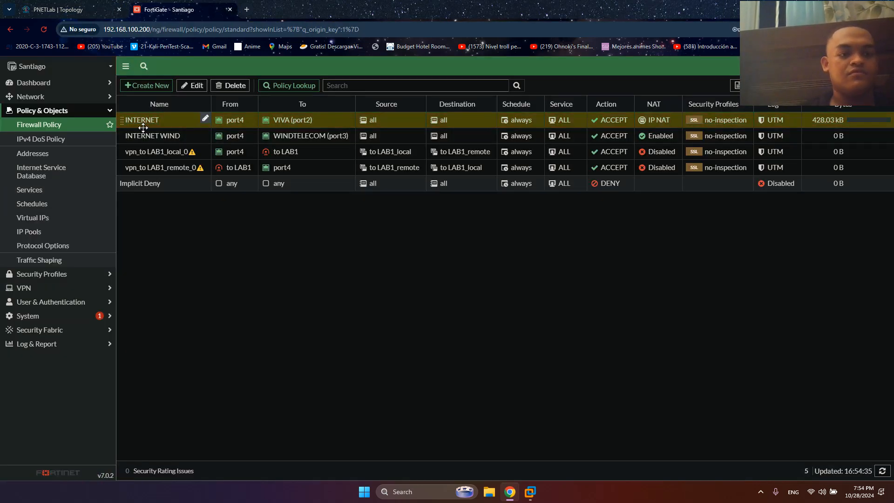
pyautogui.click(85, 6)
pyautogui.hotkey('ctrl', 'c')
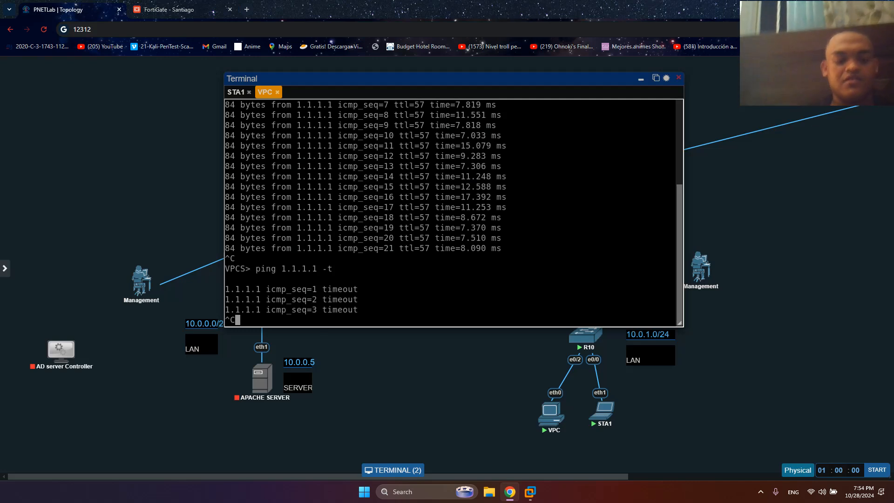
# - Run show ip on the VPC and check its IP address
pyautogui.press('Return')
pyautogui.press('Return')
pyautogui.write('sho')
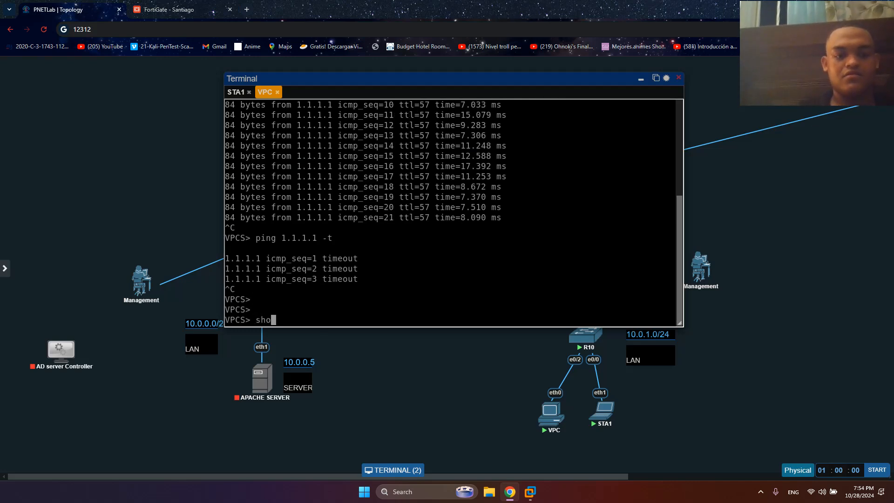
pyautogui.write('w ip')
pyautogui.press('Return')
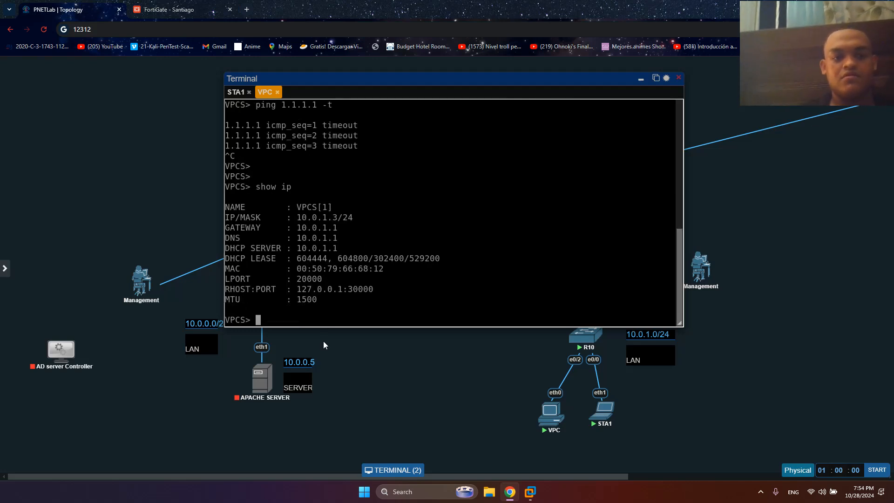
pyautogui.moveTo(349, 218); pyautogui.dragTo(297, 209)
# - Reopen the INTERNET policy's IP NAT pool in FortiGate, change its internal IP range to 10.0.1.2-10.0.1.5 and save the pool
pyautogui.click(220, 5)
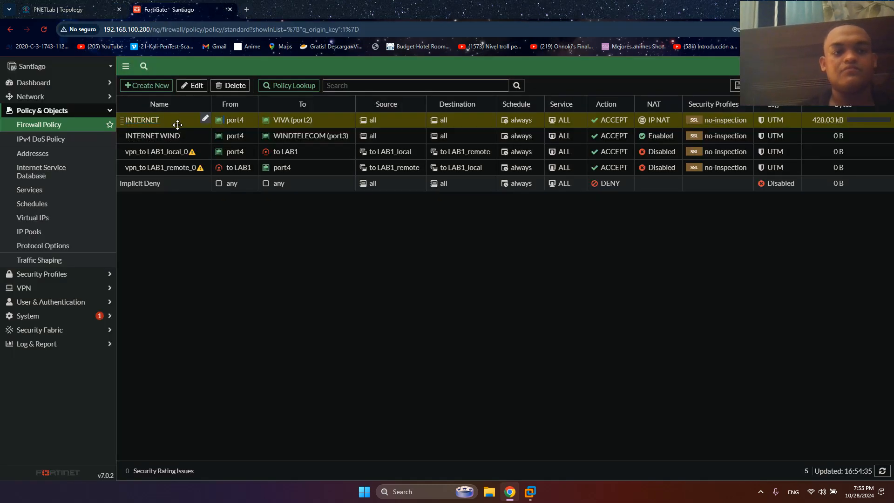
pyautogui.doubleClick(178, 124)
pyautogui.click(228, 330)
pyautogui.moveTo(266, 330)
pyautogui.click(359, 309)
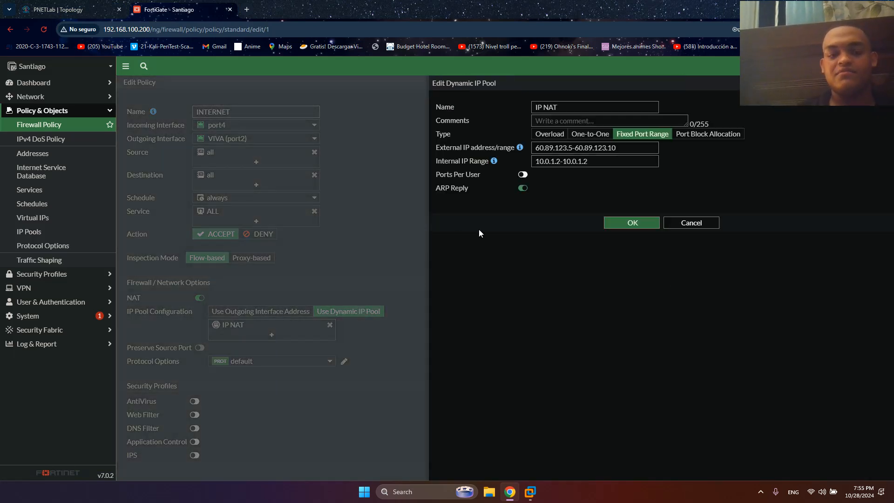
pyautogui.click(607, 161)
pyautogui.press('BackSpace')
pyautogui.write('5')
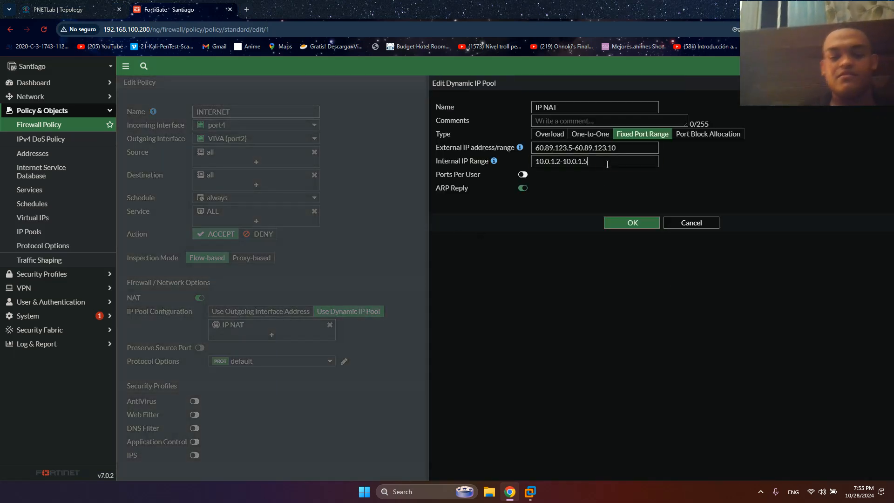
pyautogui.click(625, 222)
# - Return to PNETLab and start the continuous ping to 1.1.1.1 from the VPC again
pyautogui.hotkey('ctrl', 'Tab')
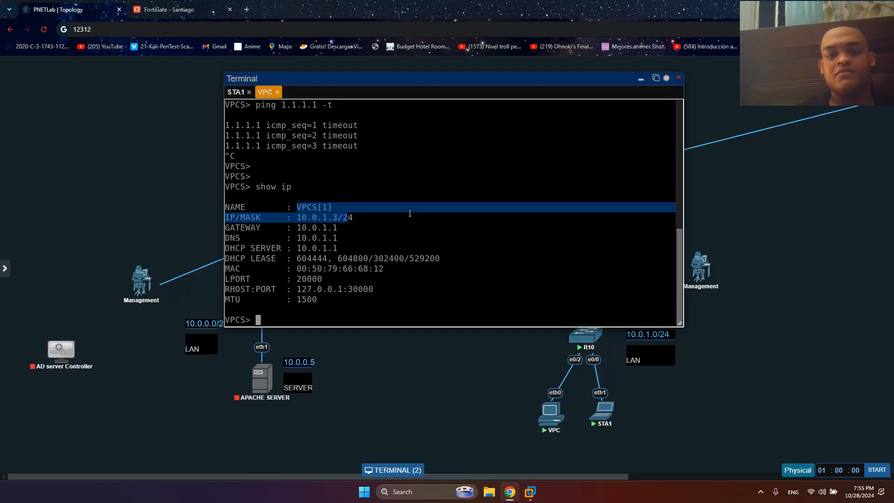
pyautogui.press('Up')
pyautogui.press('Up')
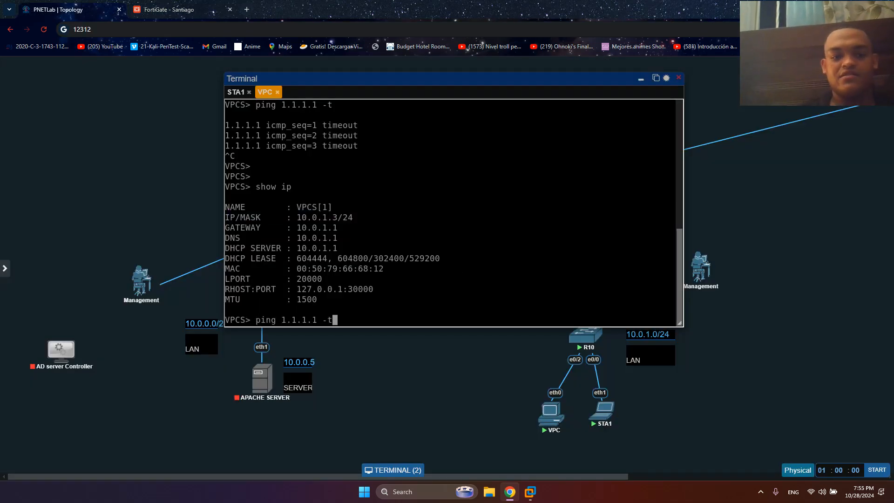
pyautogui.press('Return')
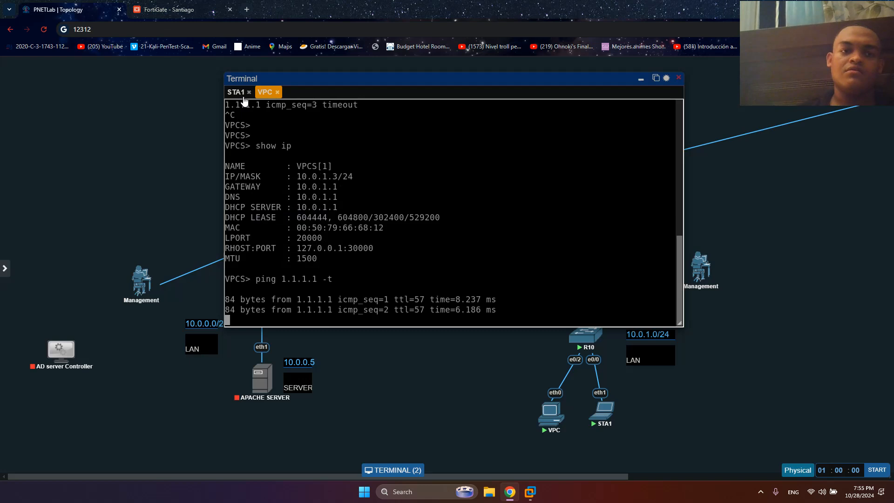
# - Restart the ping to 1.1.1.1 on STA1 and close its console
pyautogui.click(240, 93)
pyautogui.hotkey('ctrl', 'c')
pyautogui.press('Up')
pyautogui.press('Return')
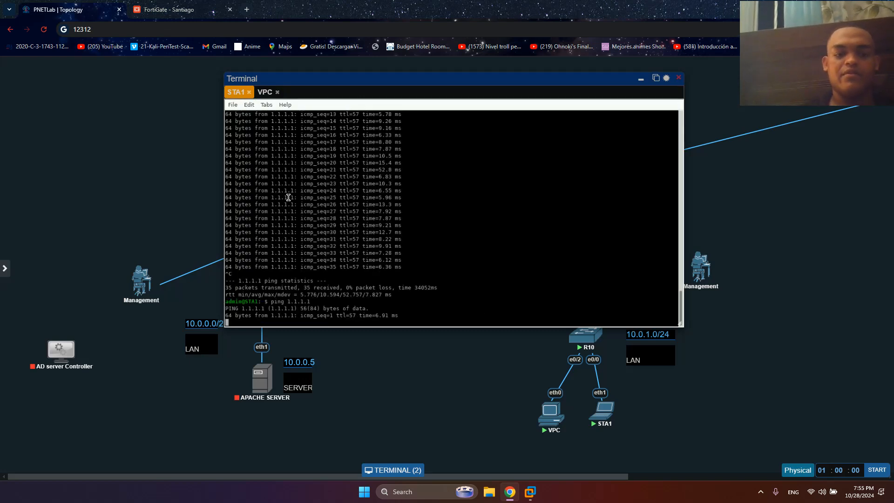
pyautogui.click(249, 92)
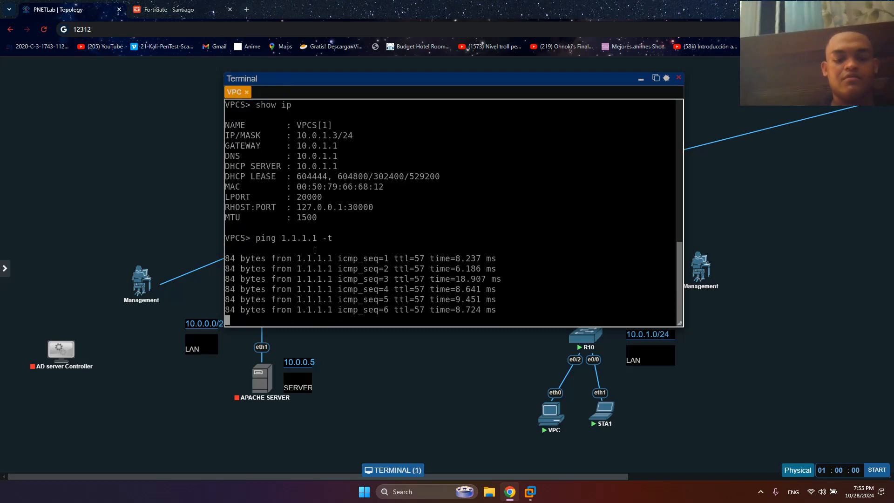
# - Enable Ports Per User with a value of 32 on FortiGate's IP NAT pool, and save the pool and the INTERNET policy
pyautogui.click(161, 4)
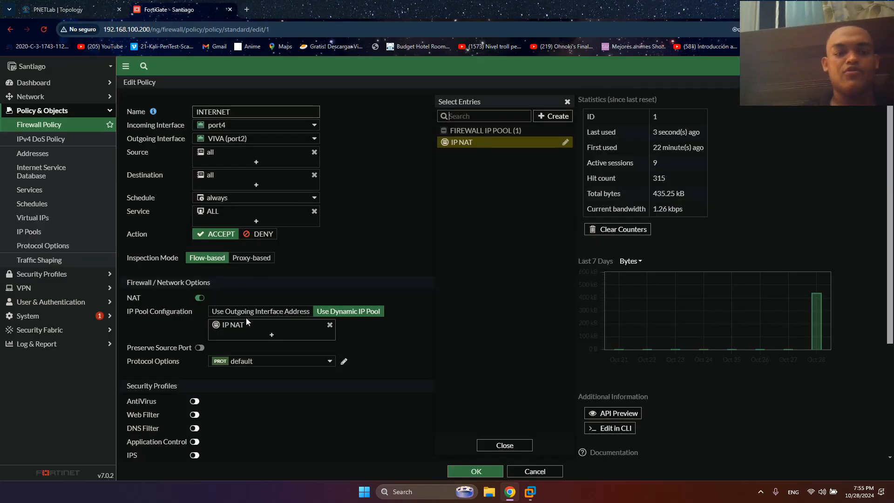
pyautogui.moveTo(229, 334)
pyautogui.click(362, 310)
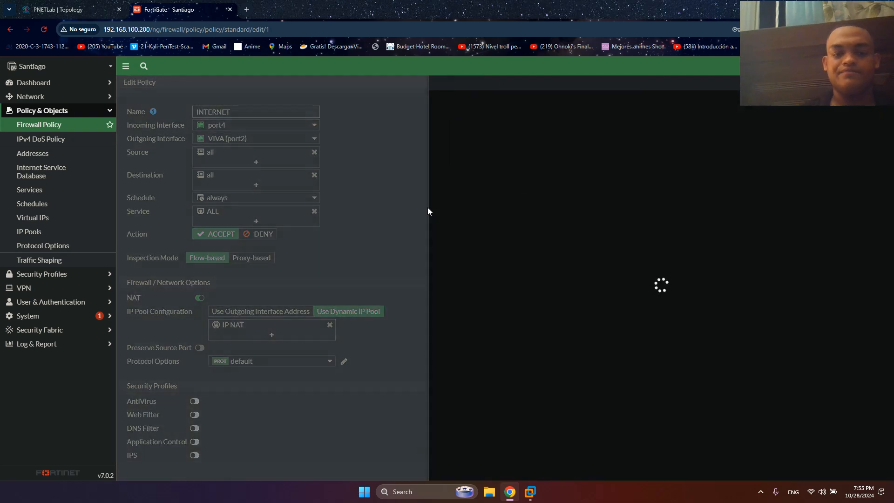
pyautogui.click(522, 175)
pyautogui.click(551, 174)
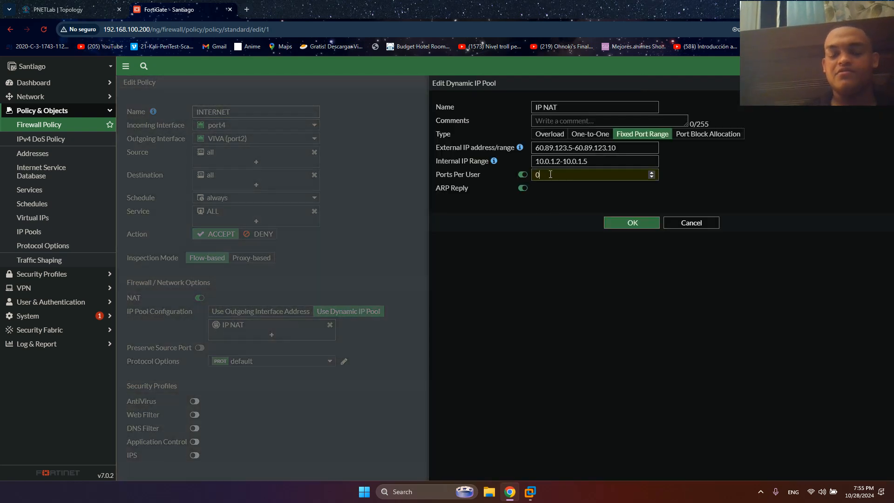
pyautogui.press('BackSpace')
pyautogui.write('32')
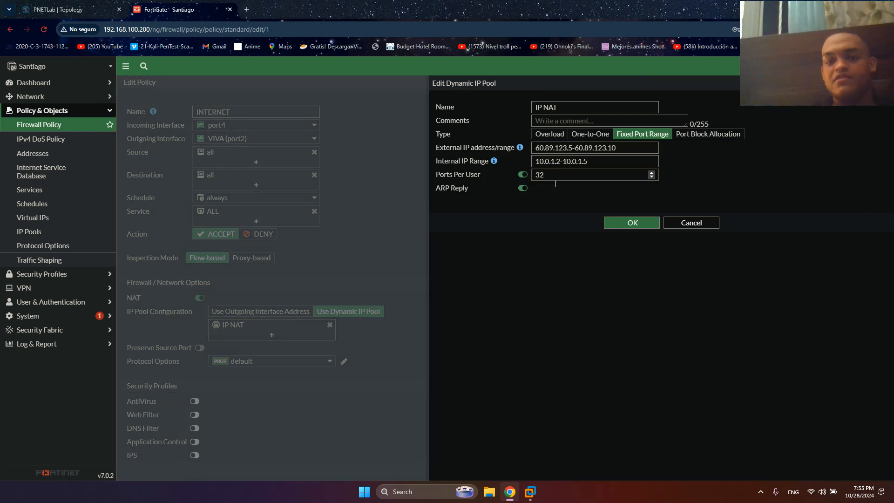
pyautogui.click(70, 9)
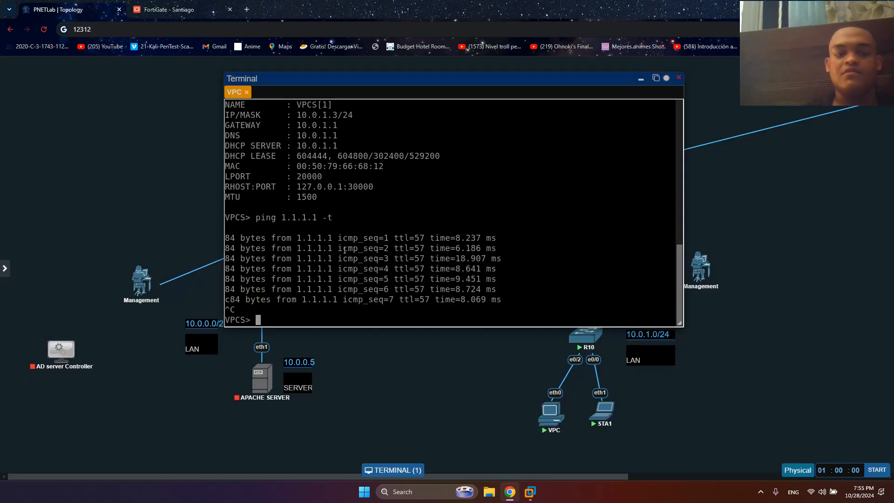
pyautogui.click(179, 9)
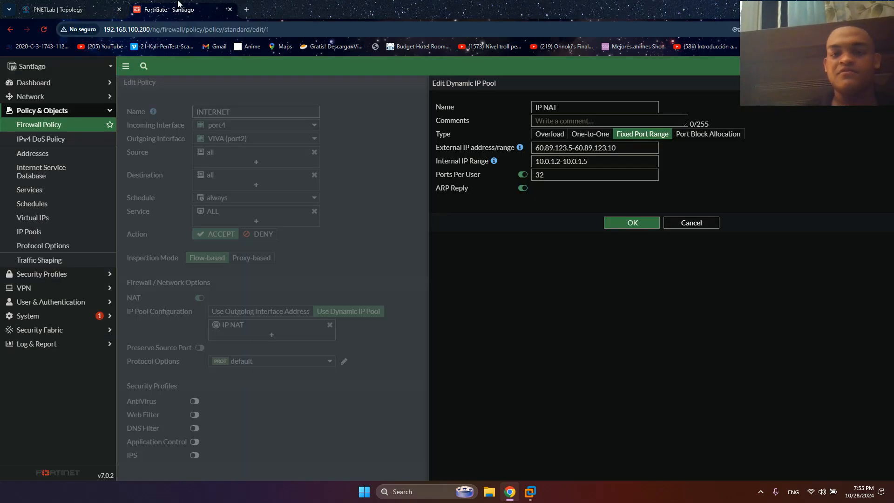
pyautogui.click(616, 227)
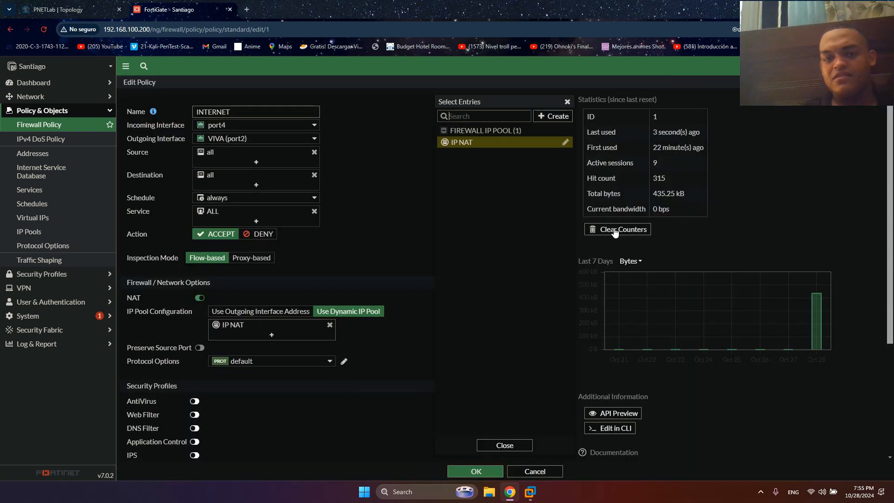
pyautogui.click(479, 470)
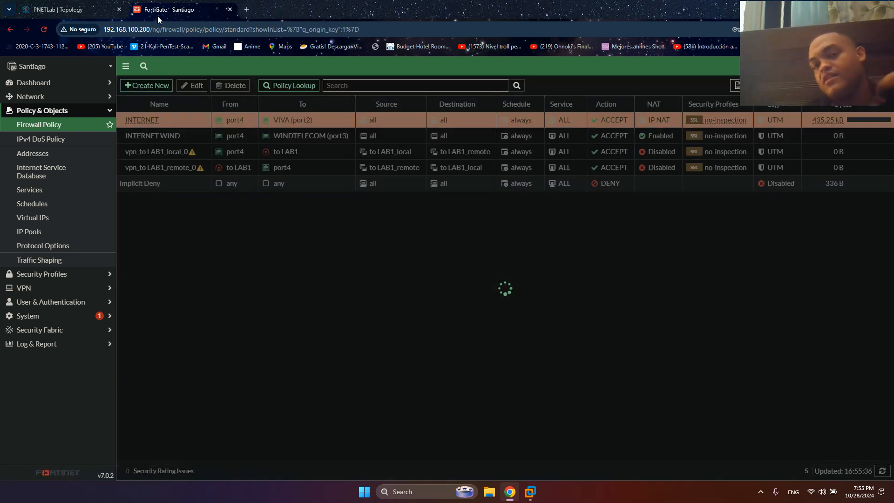
# - Ping 1.1.1.1 continuously from the VPC in PNETLab with the updated pool and return to the FortiGate policy list
pyautogui.click(93, 5)
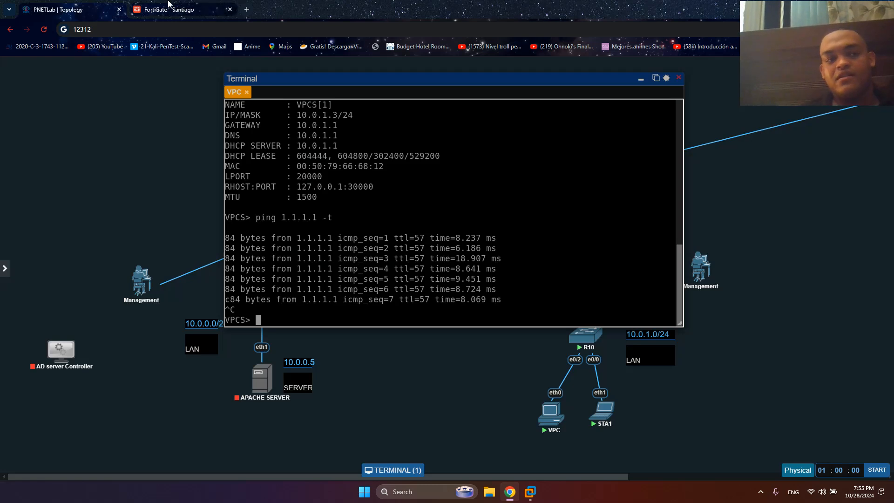
pyautogui.click(133, 5)
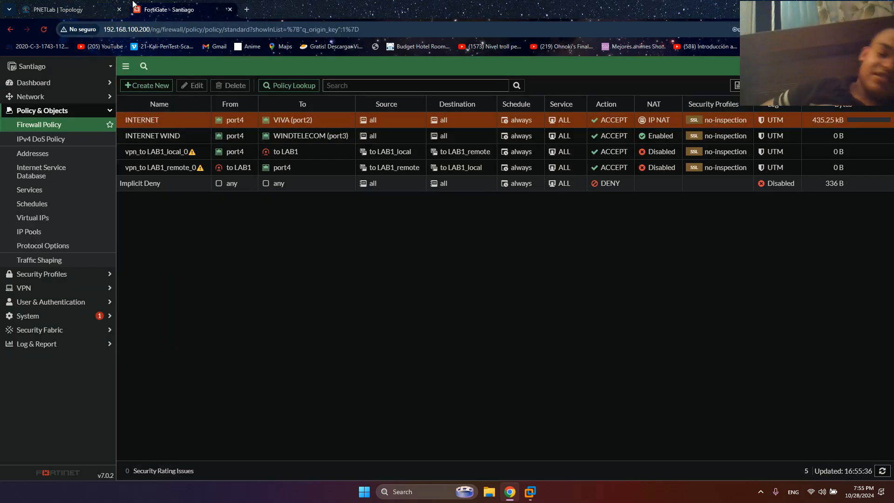
pyautogui.click(97, 5)
pyautogui.press('Up')
pyautogui.press('Return')
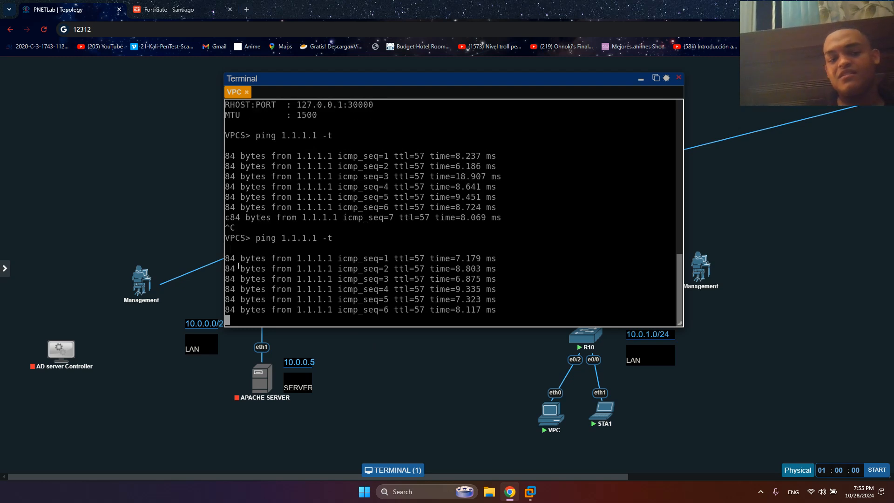
pyautogui.click(208, 5)
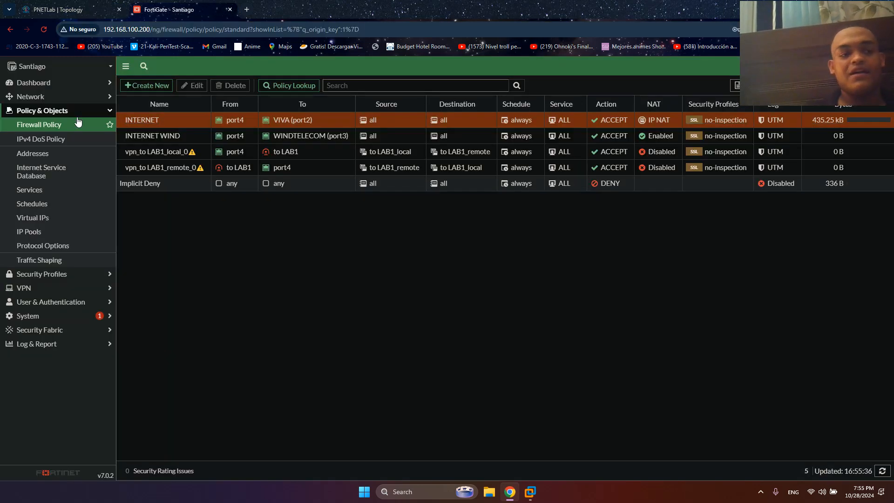
# - Open FortiView Sessions on FortiGate and reload the list to examine the sessions to 1.1.1.1 and their source NAT addresses
pyautogui.click(49, 97)
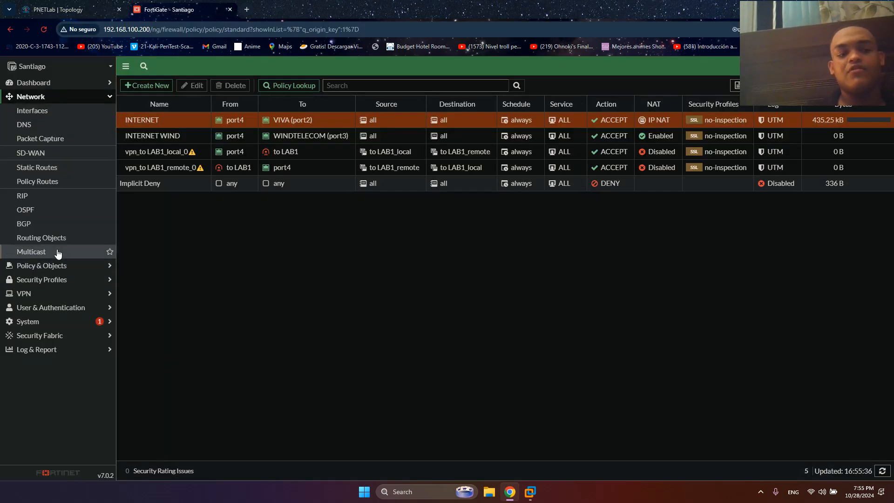
pyautogui.click(47, 82)
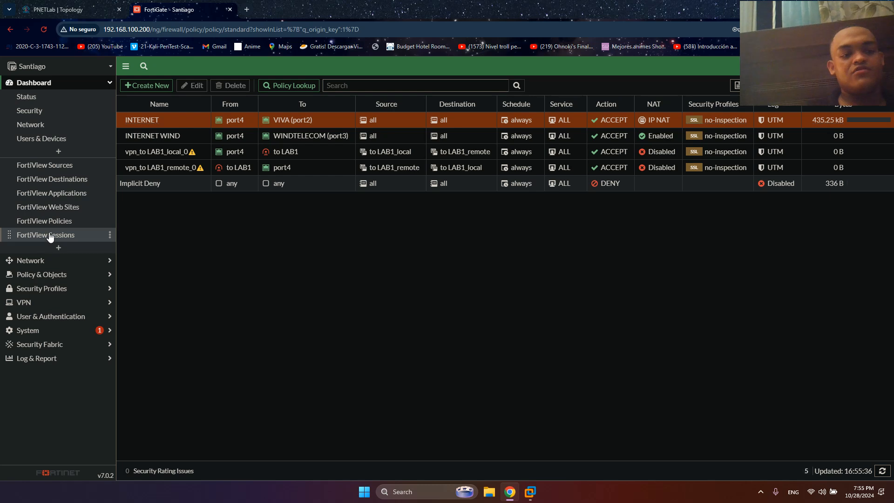
pyautogui.click(49, 236)
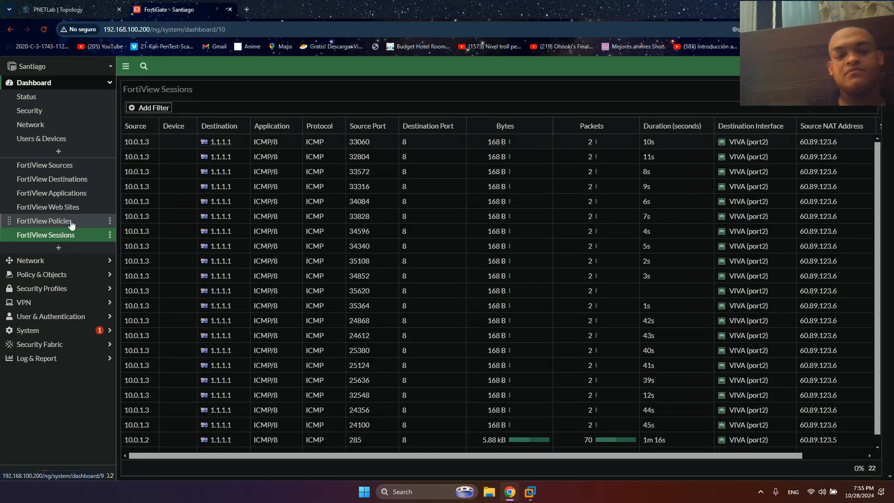
pyautogui.click(80, 222)
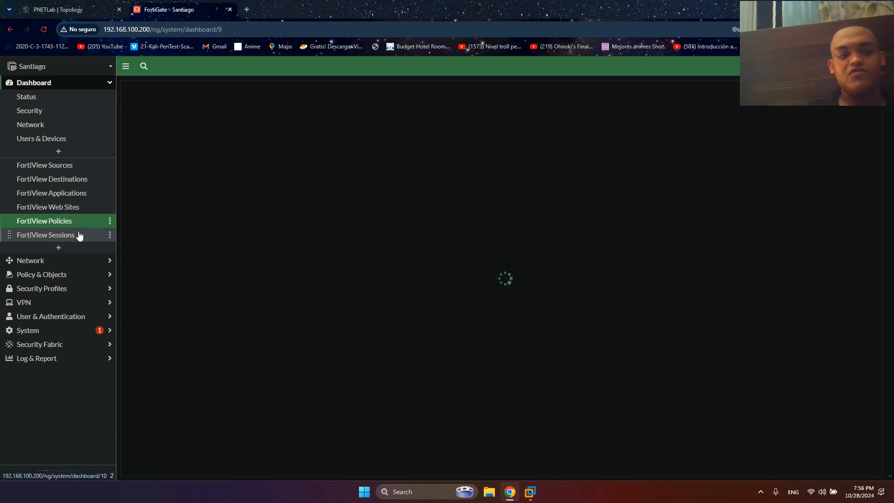
pyautogui.click(80, 235)
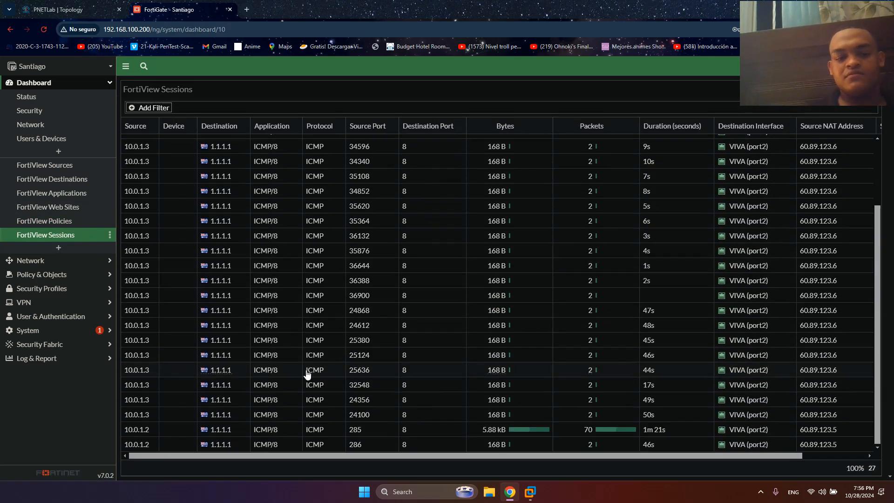
# - Check the VPC's ping in PNETLab, return to FortiGate and reload the FortiView Sessions list
pyautogui.click(58, 10)
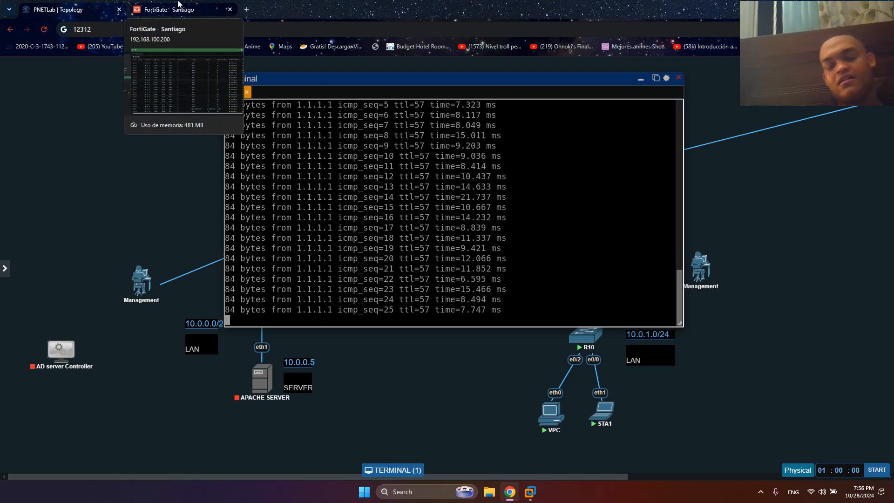
pyautogui.click(178, 7)
pyautogui.click(58, 207)
pyautogui.click(61, 236)
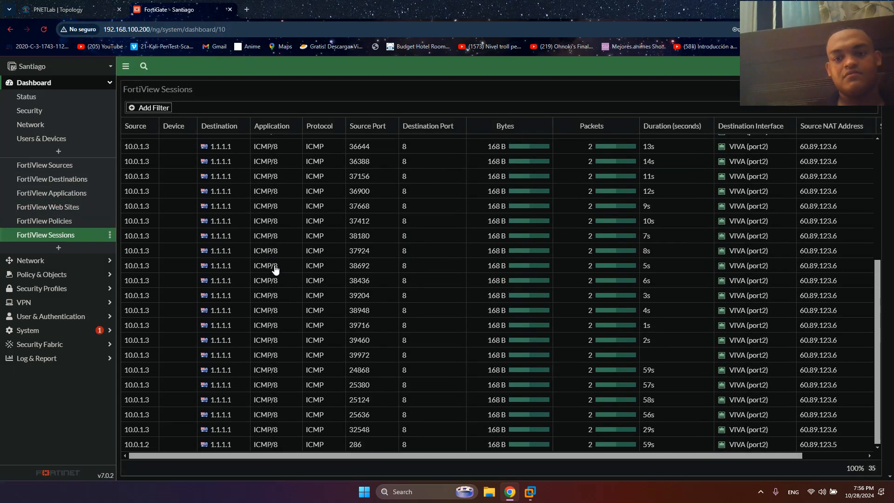
# - Switch to PNETLab and examine the latest lines of the VPC's continuous ping to 1.1.1.1
pyautogui.click(106, 5)
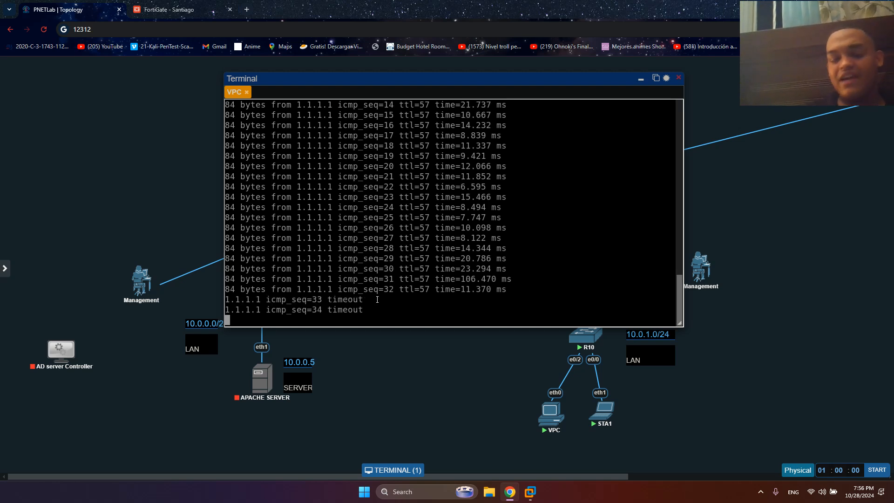
pyautogui.moveTo(526, 270); pyautogui.dragTo(382, 207)
pyautogui.moveTo(288, 146); pyautogui.dragTo(507, 243)
pyautogui.moveTo(515, 259); pyautogui.dragTo(513, 269)
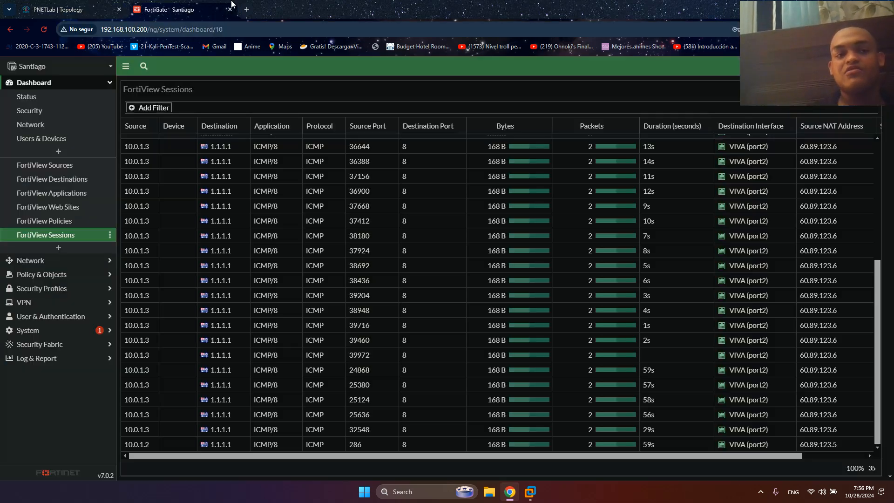
# - End all sessions listed in FortiView Sessions on FortiGate and confirm
pyautogui.click(177, 10)
pyautogui.rightClick(258, 162)
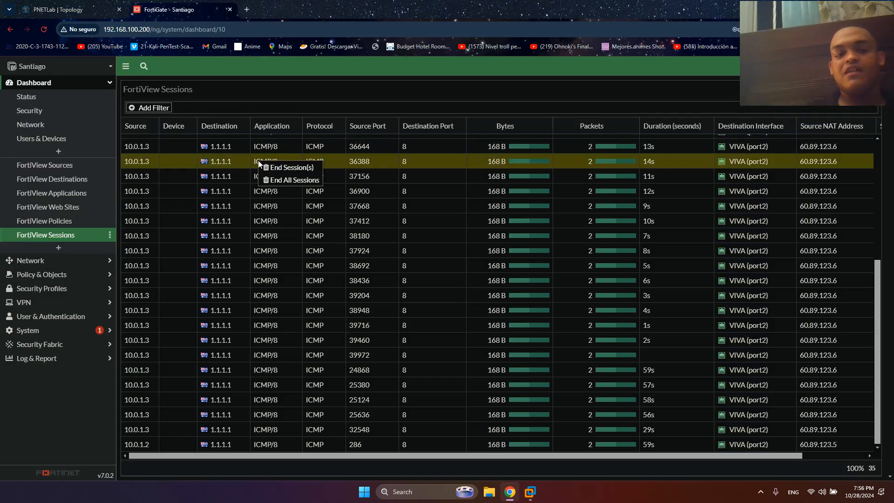
pyautogui.click(280, 180)
pyautogui.click(755, 470)
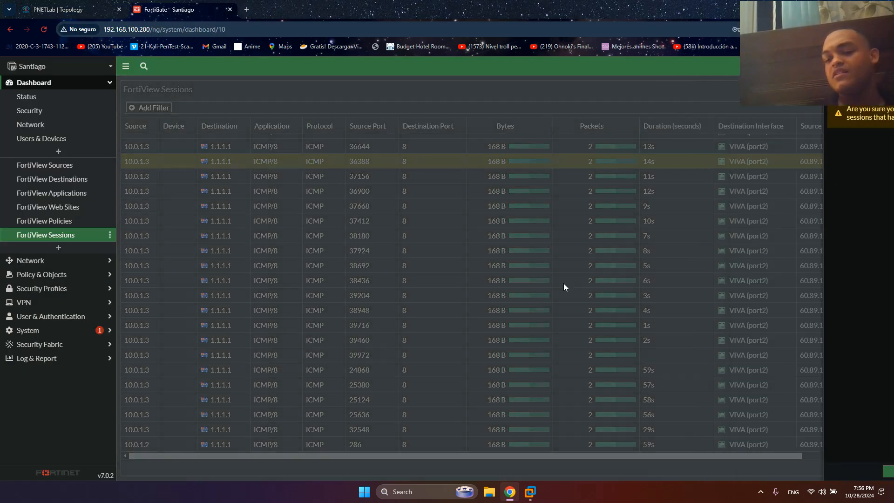
# - Check the VPC's ping to 1.1.1.1 in PNETLab after ending the sessions, and return to FortiGate
pyautogui.hotkey('ctrl', 'Tab')
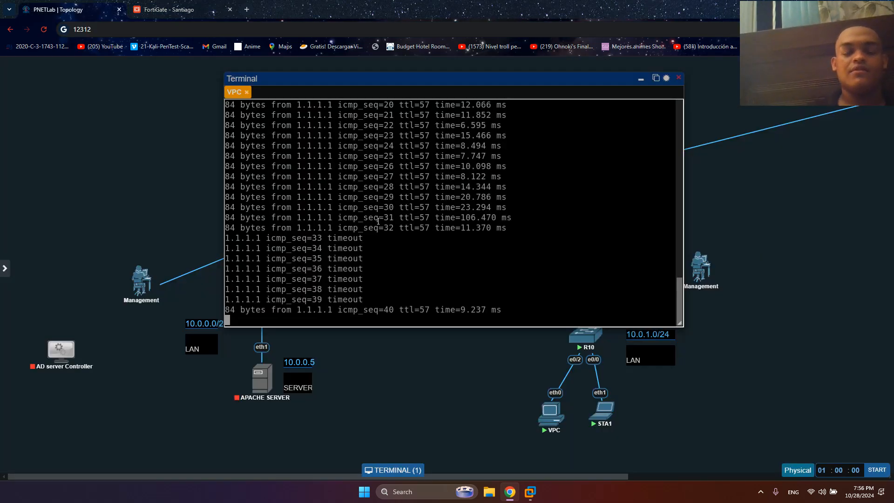
pyautogui.click(205, 10)
pyautogui.click(91, 5)
pyautogui.click(205, 9)
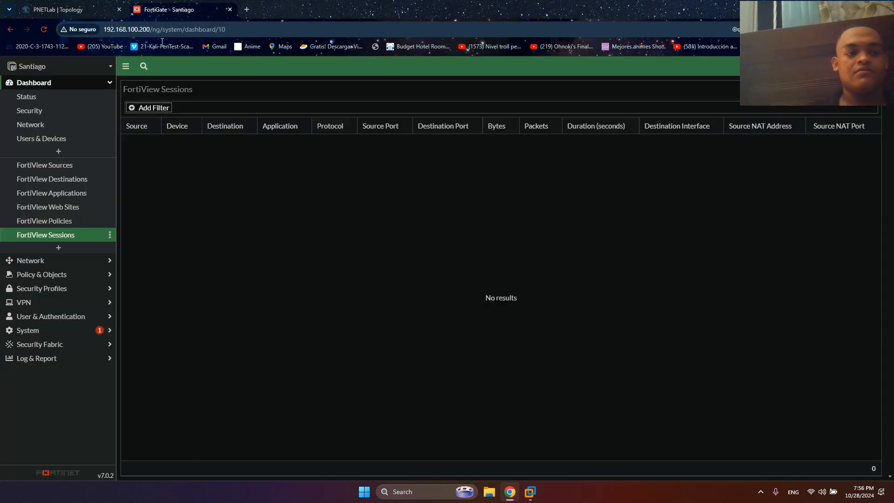
# - Open the INTERNET firewall policy and bring up its IP NAT dynamic pool for editing
pyautogui.click(86, 261)
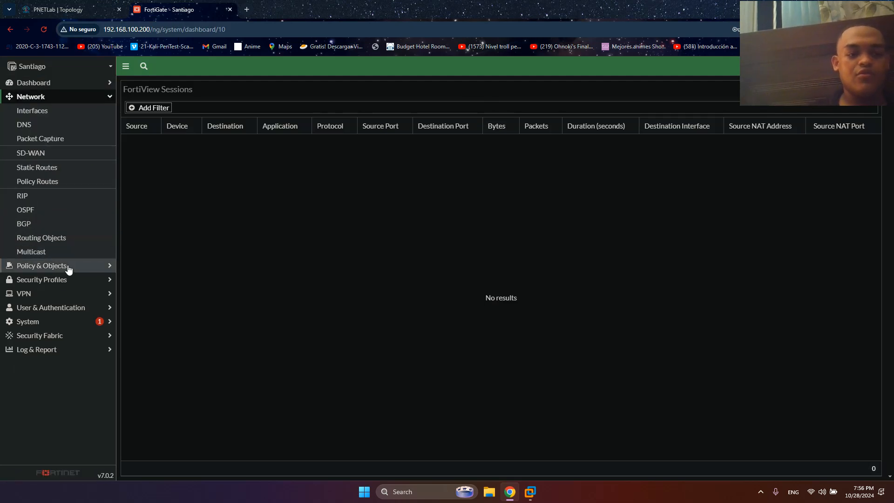
pyautogui.click(69, 267)
pyautogui.click(44, 125)
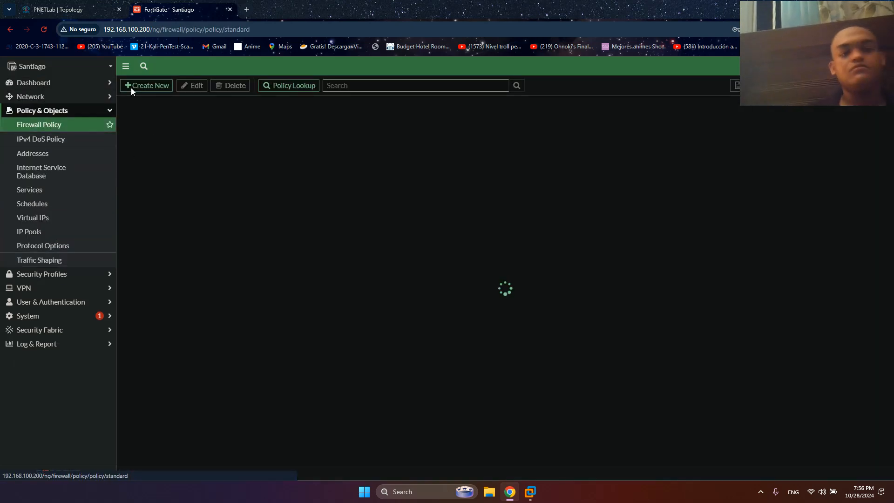
pyautogui.doubleClick(187, 113)
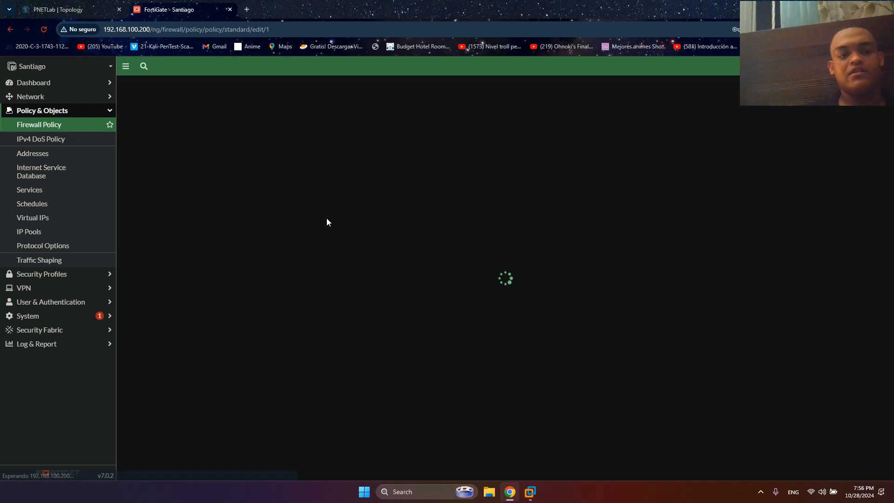
pyautogui.click(233, 331)
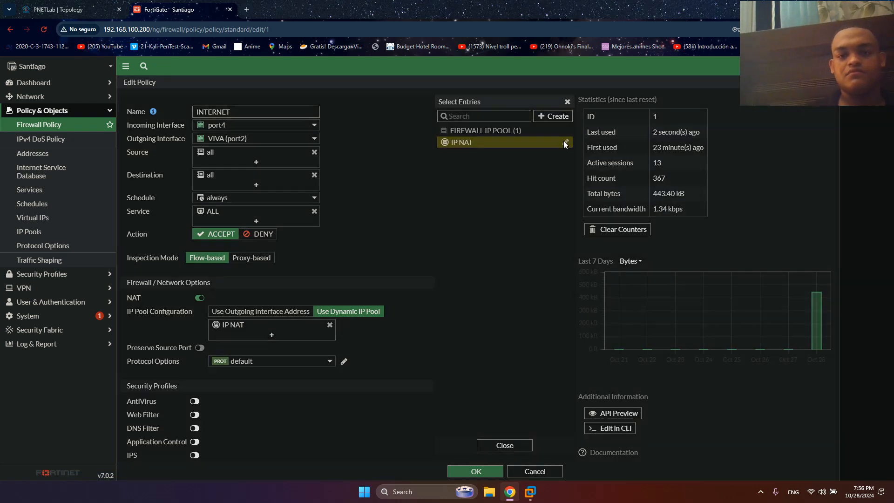
pyautogui.click(565, 141)
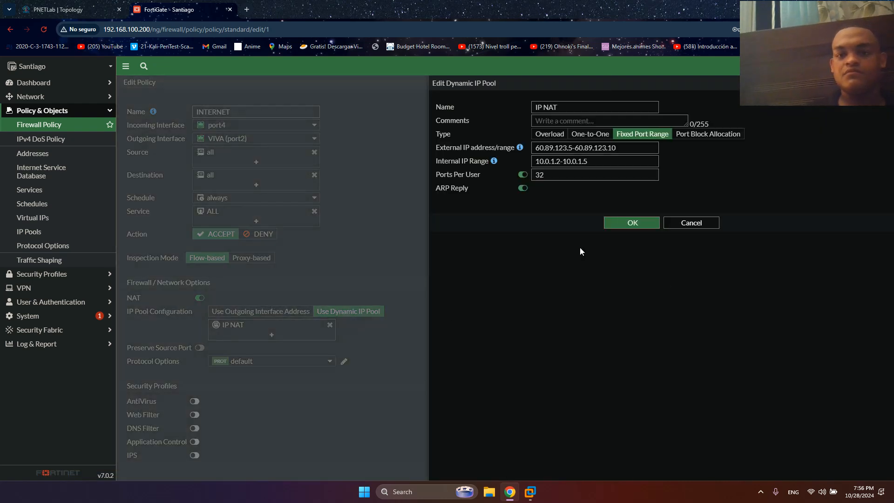
# - Switch the IP NAT pool's type to Port Block Allocation and examine its Block Size setting
pyautogui.click(710, 140)
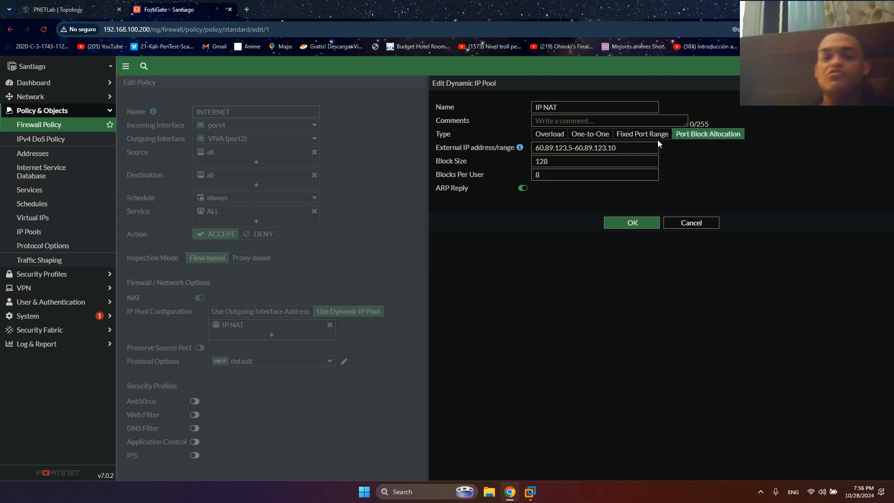
pyautogui.doubleClick(593, 164)
pyautogui.scroll(5, 538, 196)
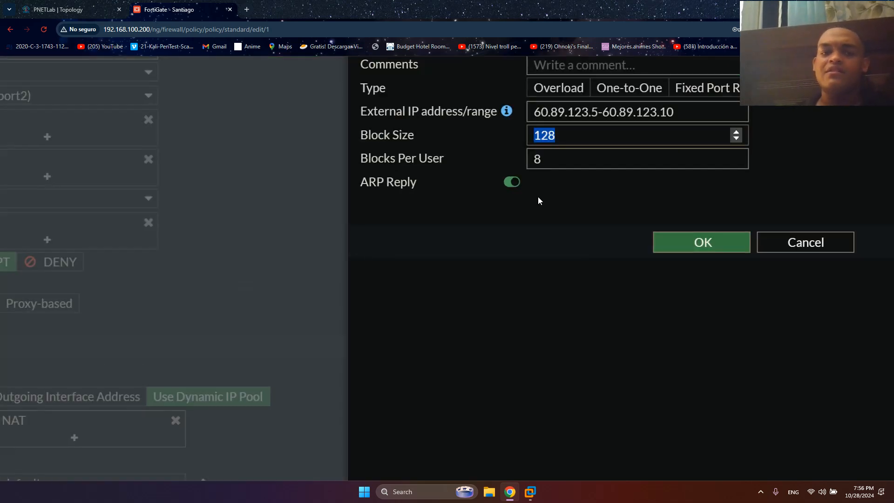
pyautogui.tripleClick(398, 125)
pyautogui.doubleClick(571, 136)
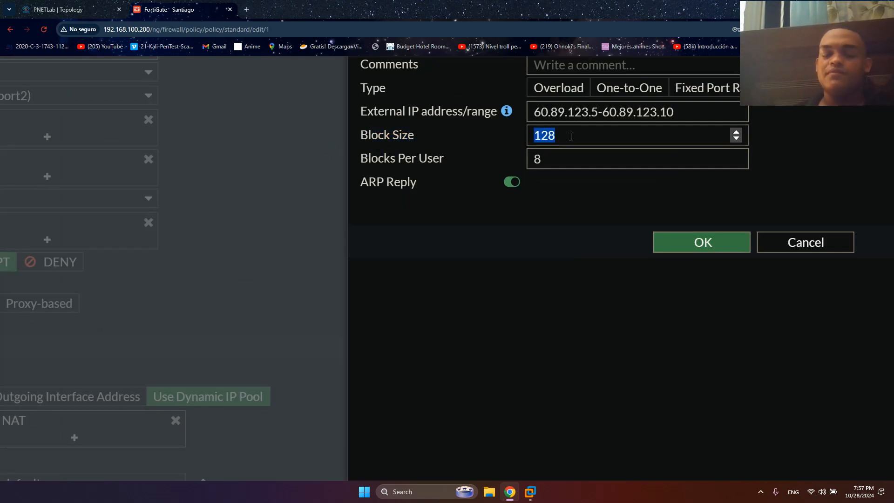
pyautogui.click(588, 148)
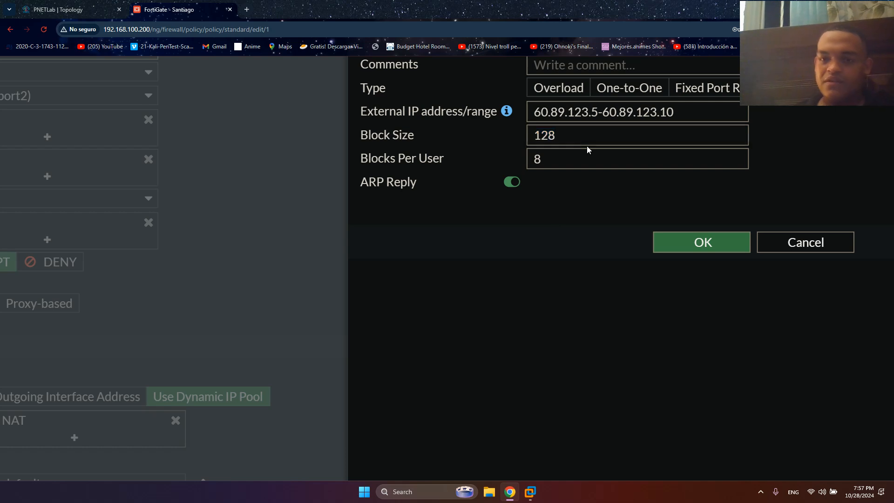
pyautogui.doubleClick(589, 143)
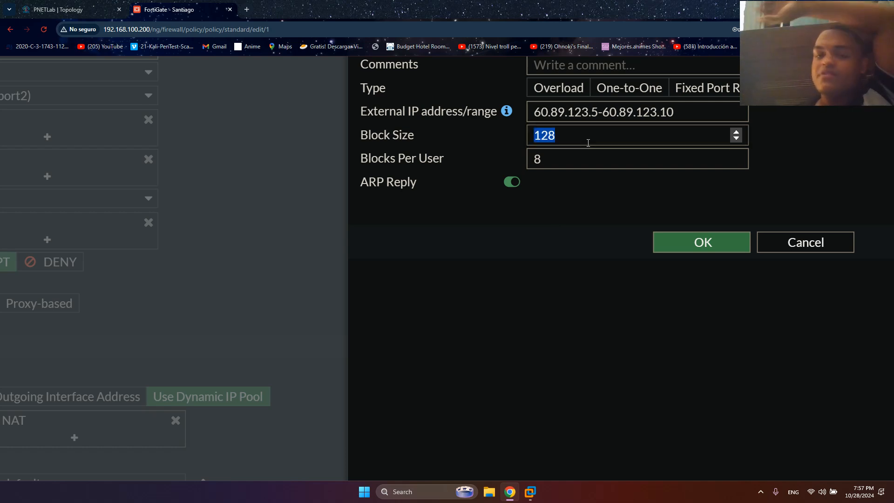
# - Set the IP NAT pool's Blocks Per User to 1
pyautogui.click(570, 185)
pyautogui.click(574, 168)
pyautogui.doubleClick(574, 168)
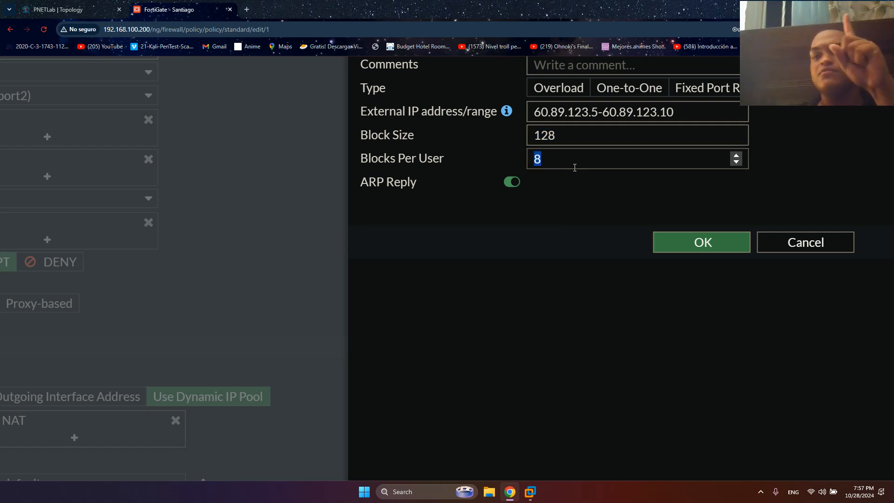
pyautogui.press('BackSpace')
pyautogui.write('1')
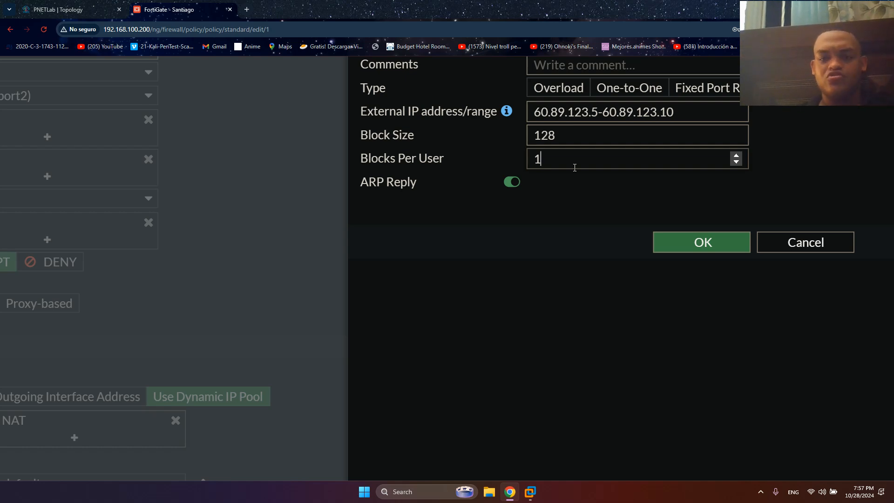
# - Set the IP NAT pool's Block Size to 1000
pyautogui.doubleClick(575, 168)
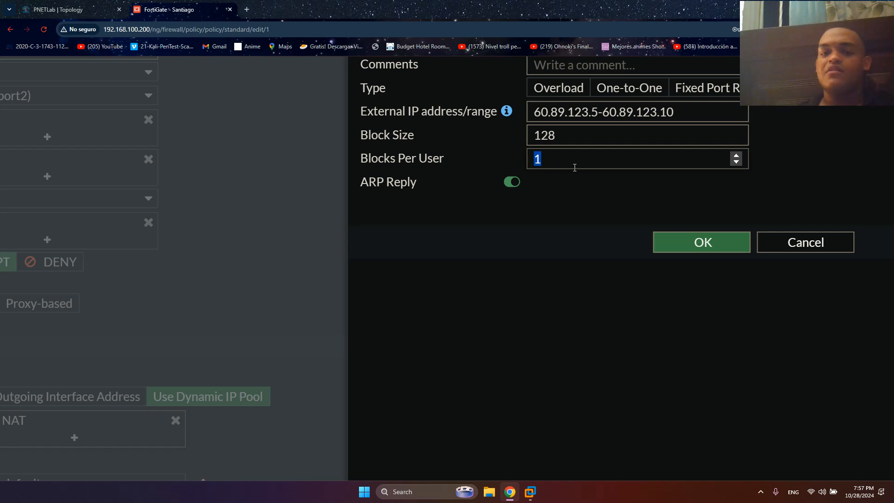
pyautogui.click(572, 135)
pyautogui.doubleClick(572, 135)
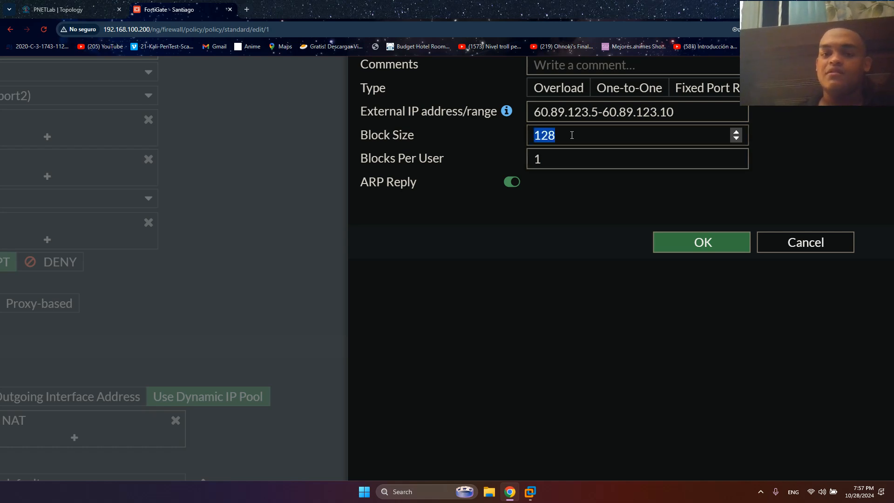
pyautogui.write('1000')
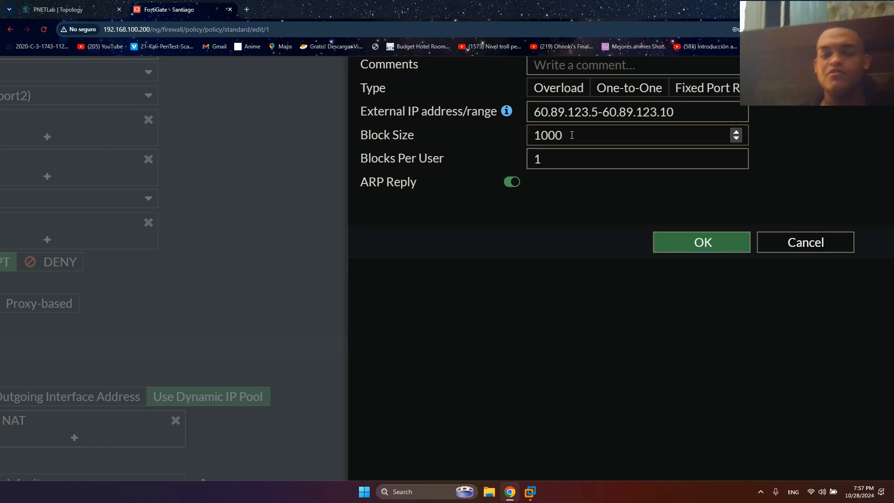
pyautogui.tripleClick(401, 135)
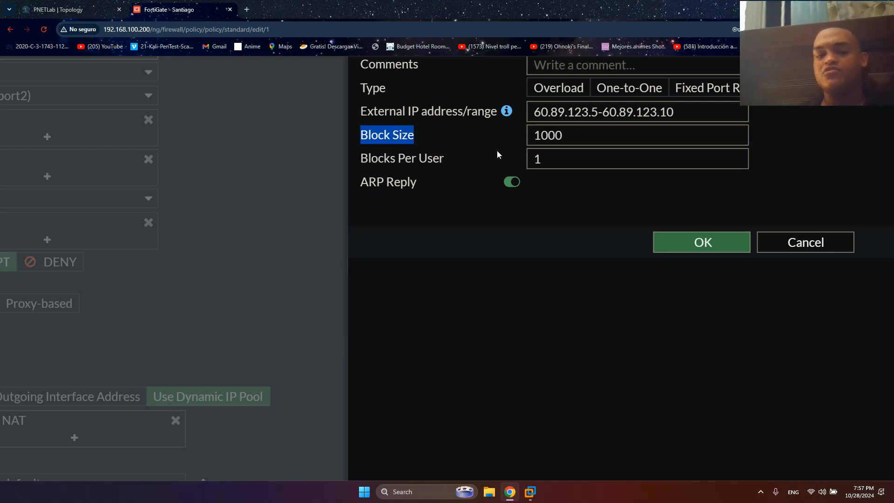
# - Set Blocks Per User to 2 and review it together with the pool's Block Size
pyautogui.click(558, 159)
pyautogui.press('BackSpace')
pyautogui.write('2')
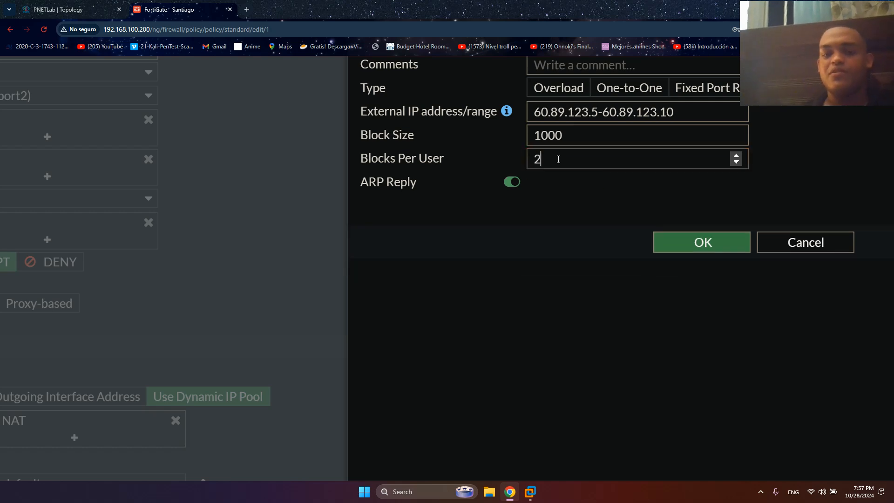
pyautogui.tripleClick(383, 161)
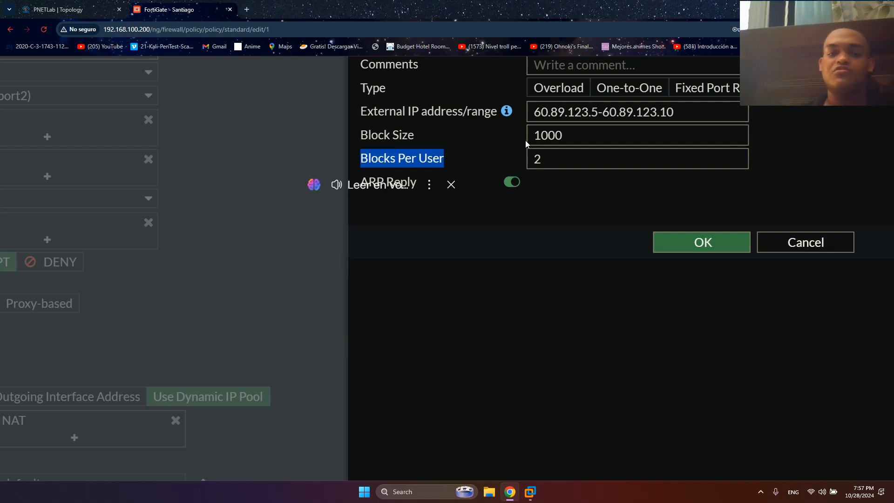
pyautogui.doubleClick(536, 140)
pyautogui.click(373, 160)
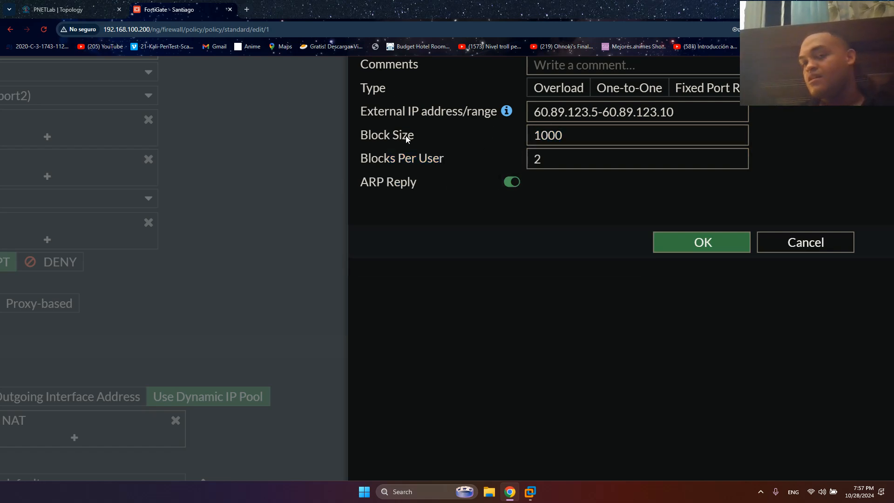
pyautogui.doubleClick(391, 158)
pyautogui.click(568, 142)
pyautogui.doubleClick(565, 137)
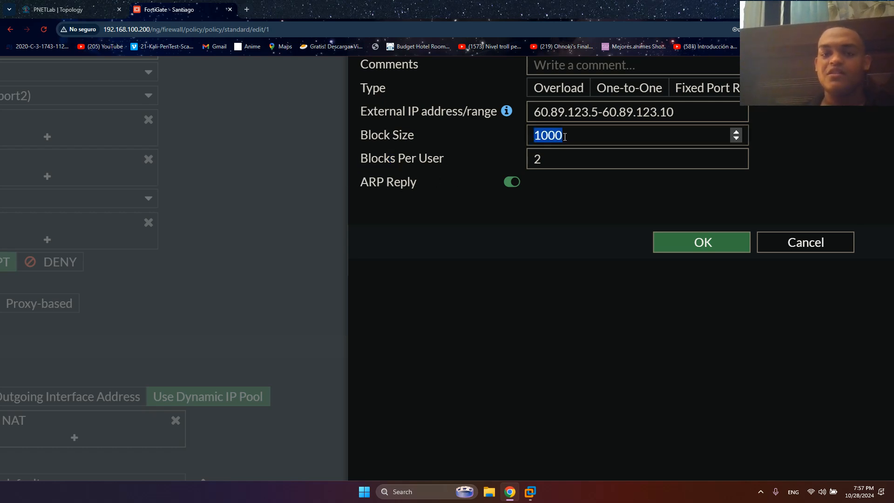
# - Change the IP NAT pool's type back to Overload and save the pool
pyautogui.hotkey('ctrl', '0')
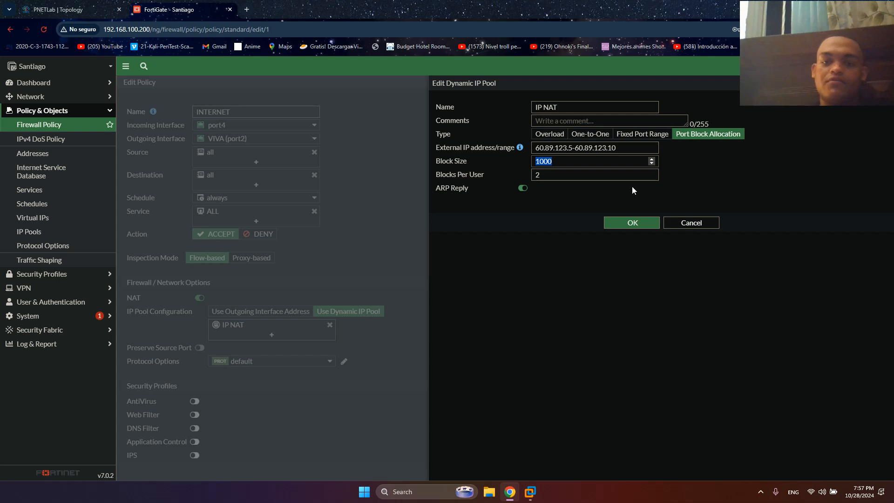
pyautogui.click(550, 135)
pyautogui.click(615, 206)
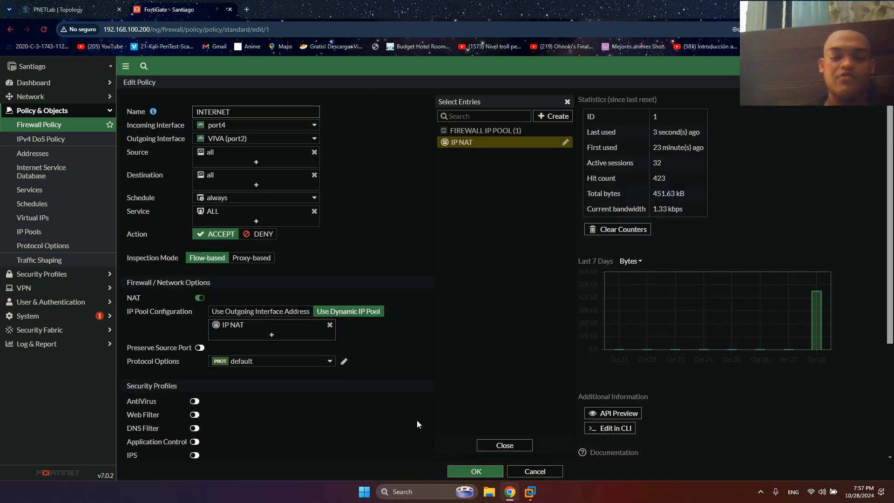
# - Open the Windows Command Prompt and display the system date and time with the date and time commands
pyautogui.click(410, 490)
pyautogui.write('c')
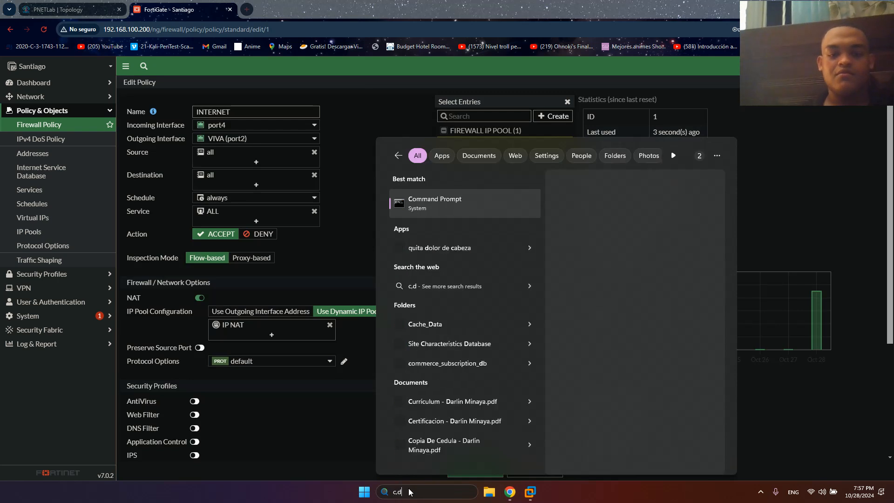
pyautogui.write('md')
pyautogui.press('Return')
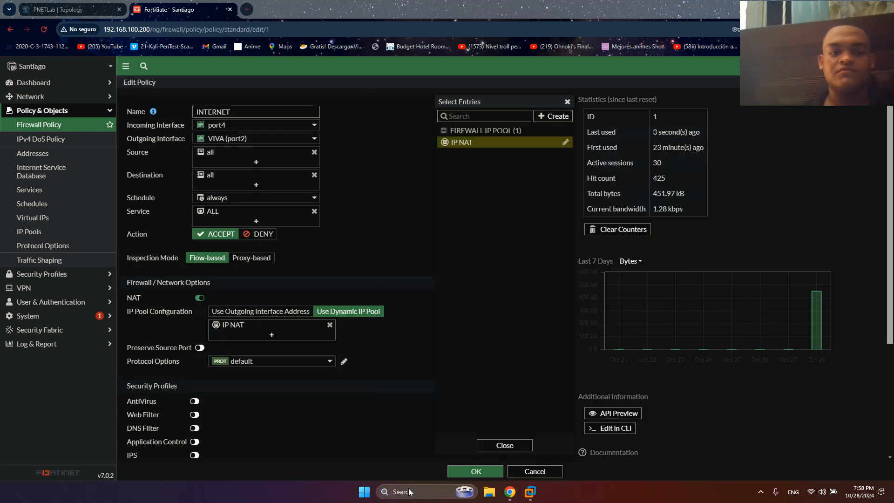
pyautogui.write('date')
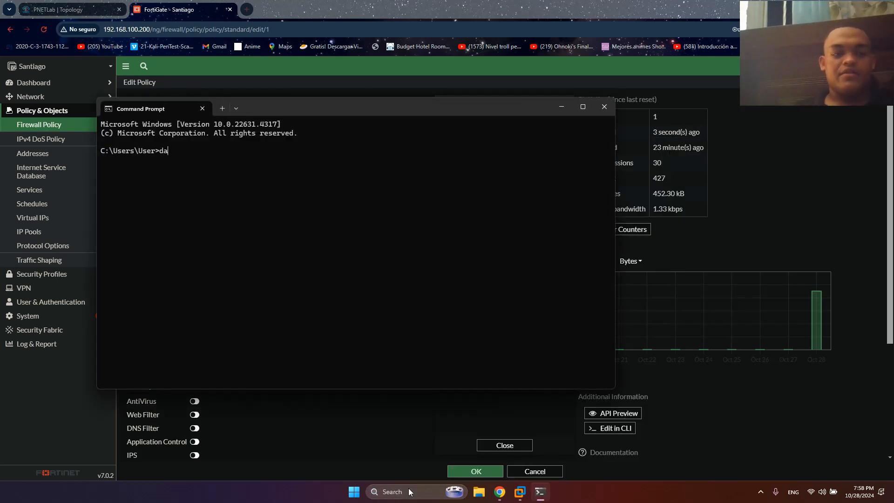
pyautogui.press('Return')
pyautogui.press('Return')
pyautogui.write('time')
pyautogui.press('Return')
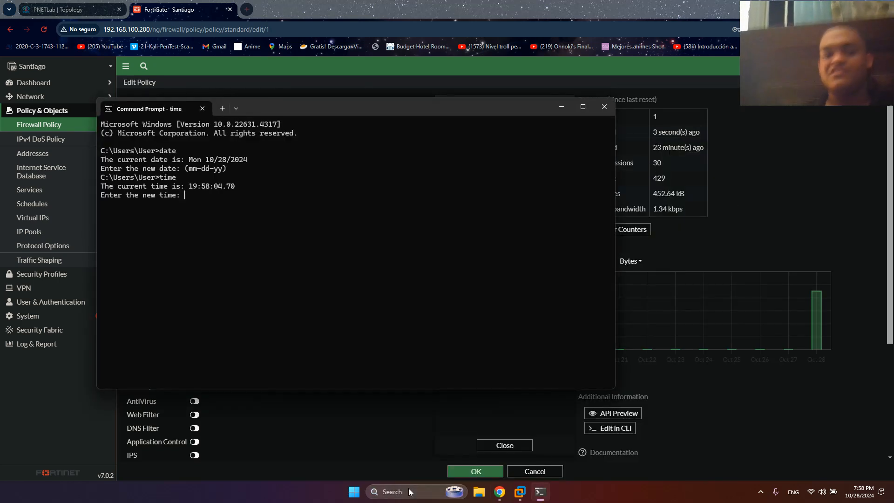